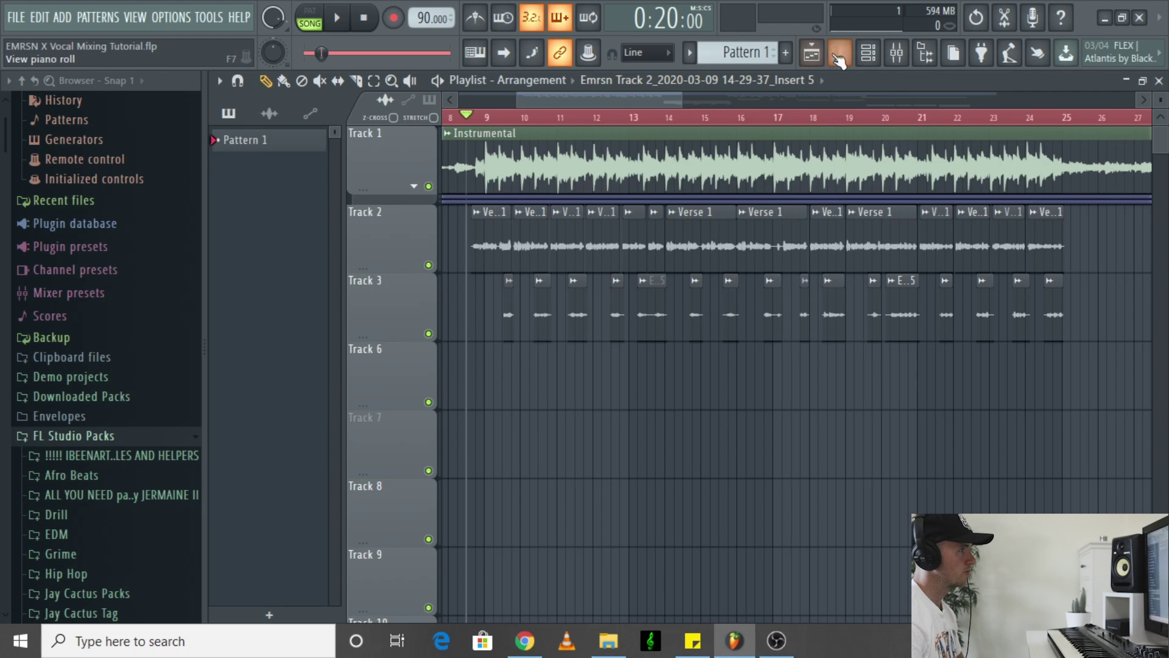
In the mixer, rename Insert 1 to "Instrumental" and give it a yellow-green colour.
left_click(896, 57)
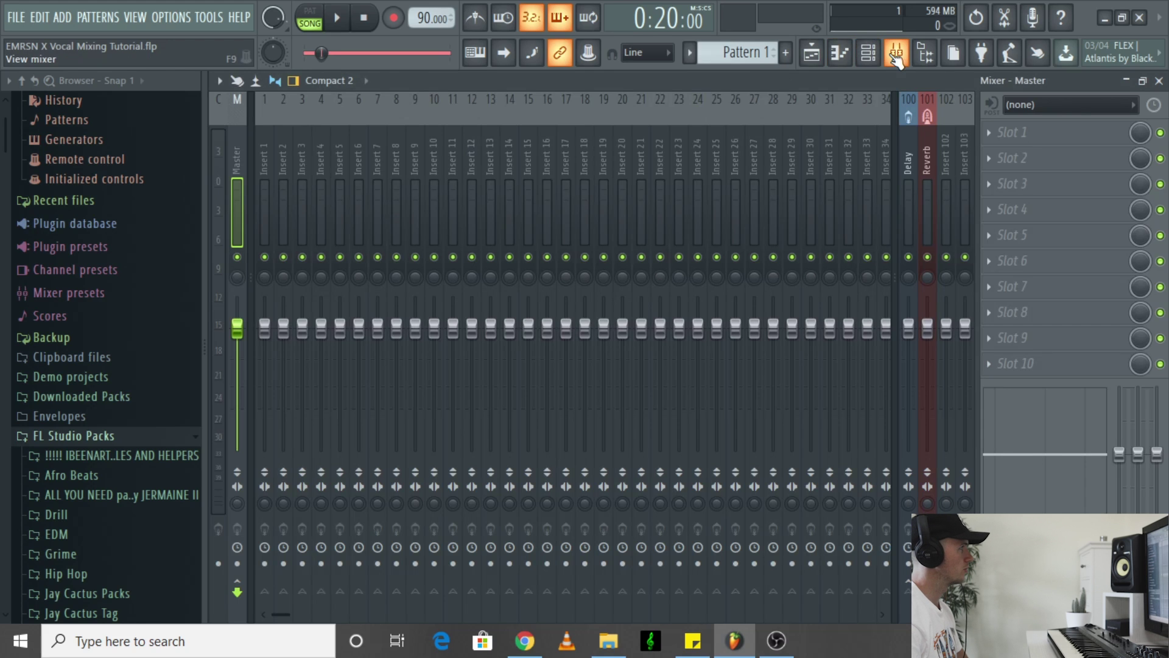
left_click(264, 156)
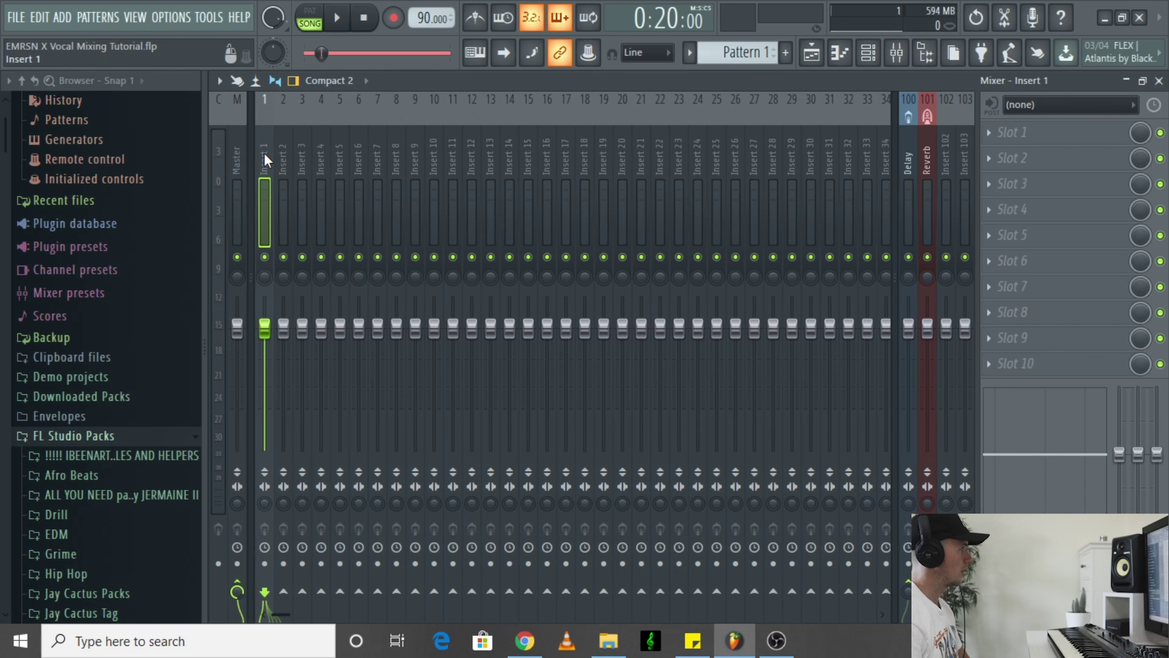
right_click(264, 155)
left_click(317, 113)
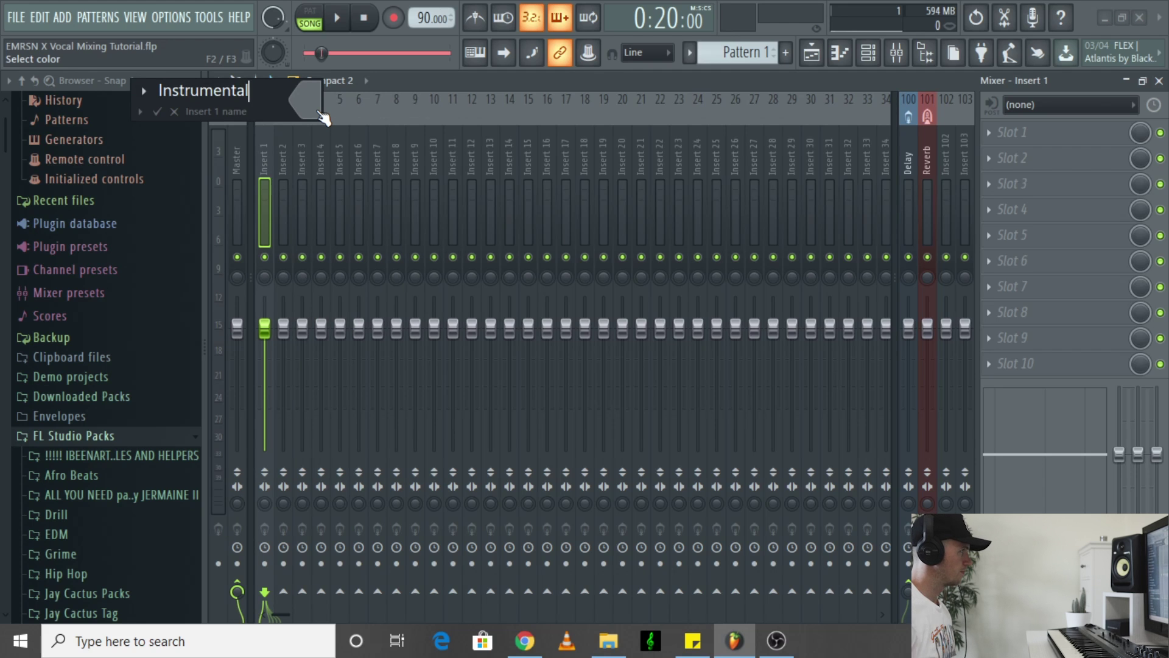
left_click(316, 108)
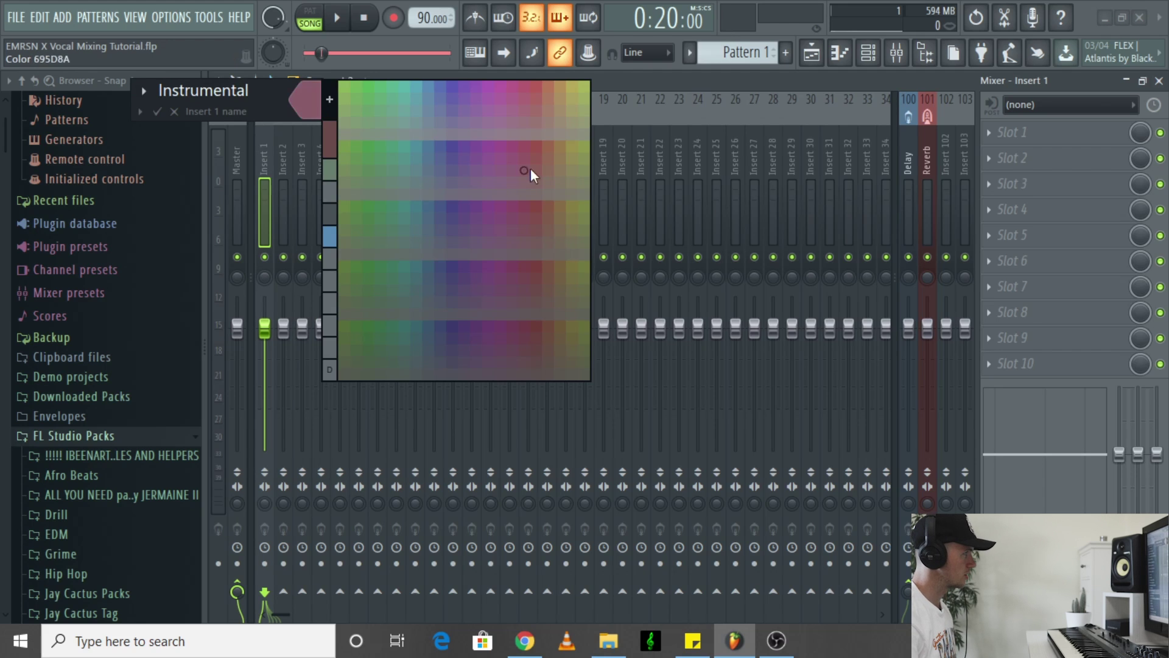
left_click(582, 82)
key("Return")
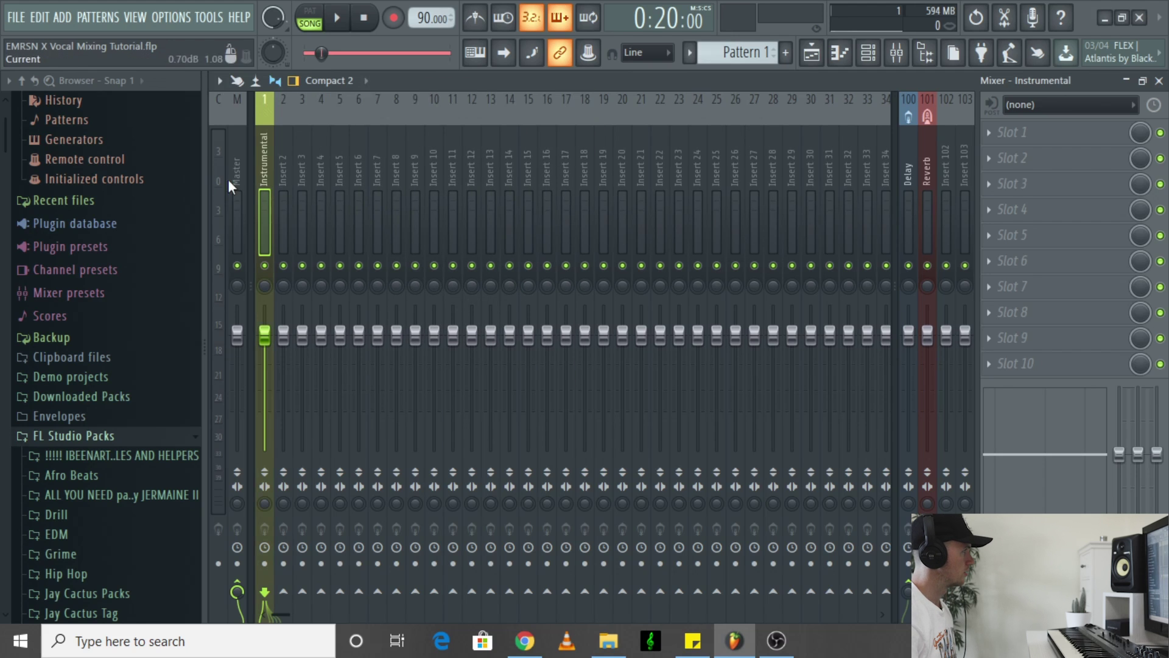
Rename mixer Insert 2 to "Main Vocal" and give it a magenta colour.
left_click(286, 166)
right_click(286, 165)
left_click(360, 116)
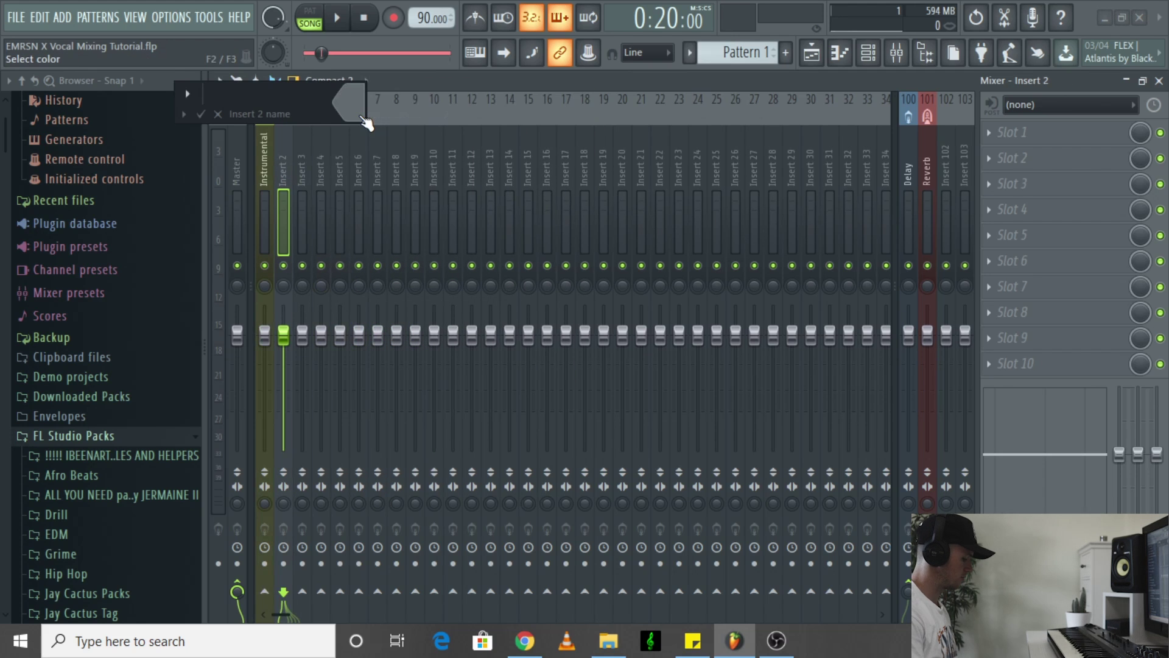
type("Main Vocal")
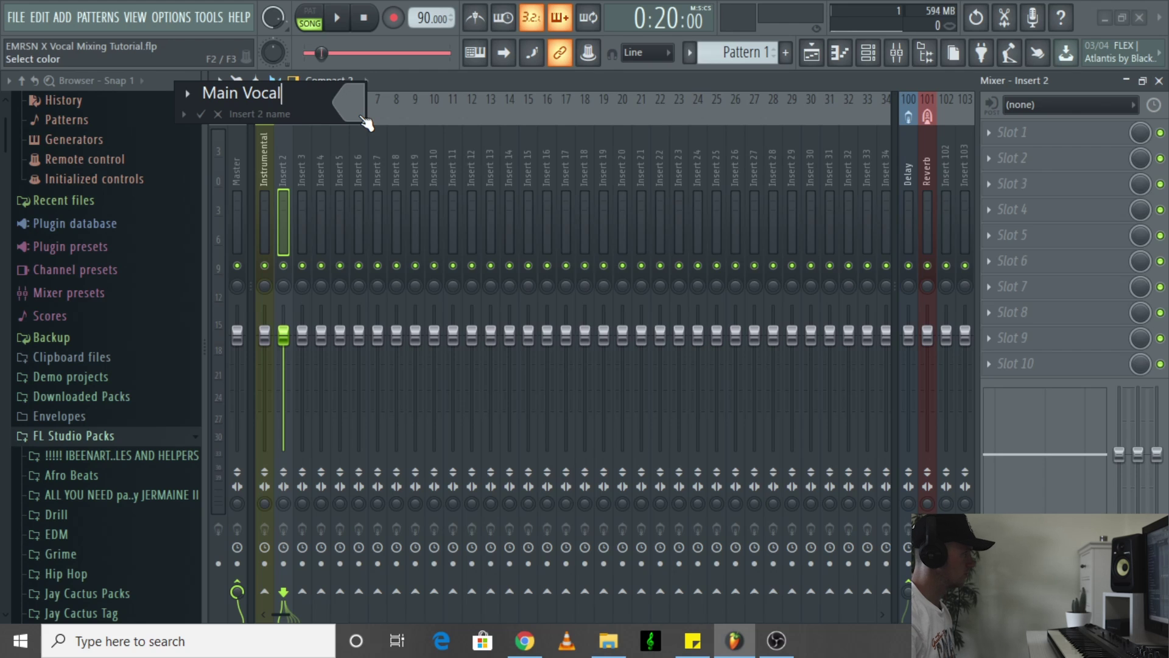
left_click(363, 118)
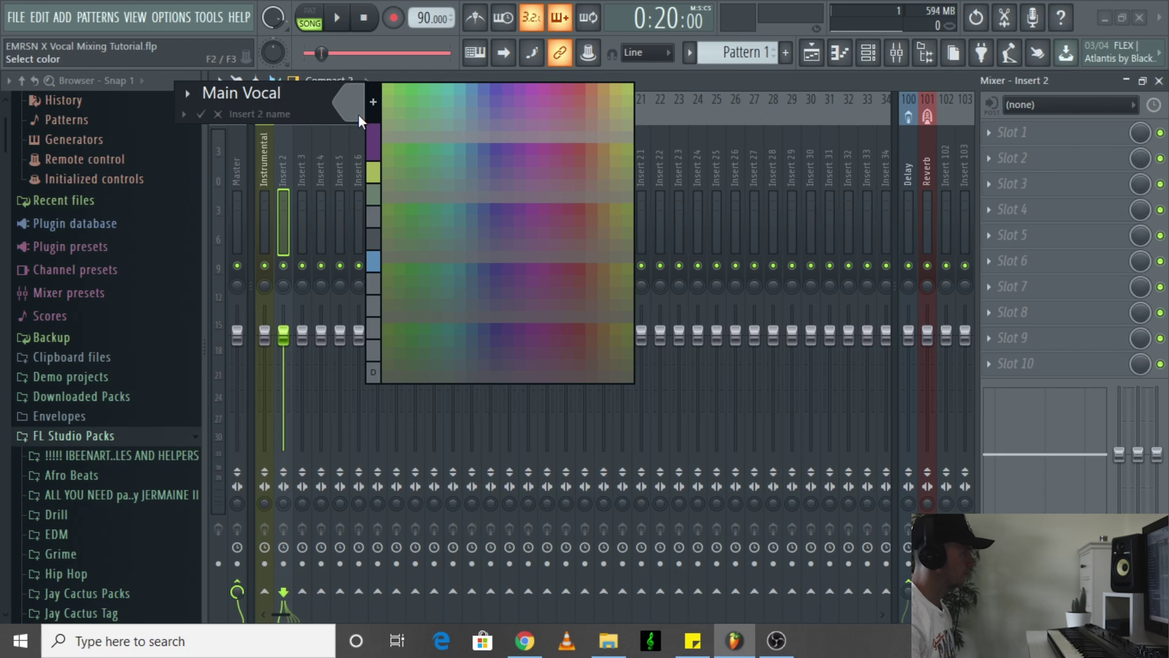
left_click(542, 145)
key("Return")
Rename mixer Insert 3 to "Adlibs" and give it a light purple colour.
right_click(305, 153)
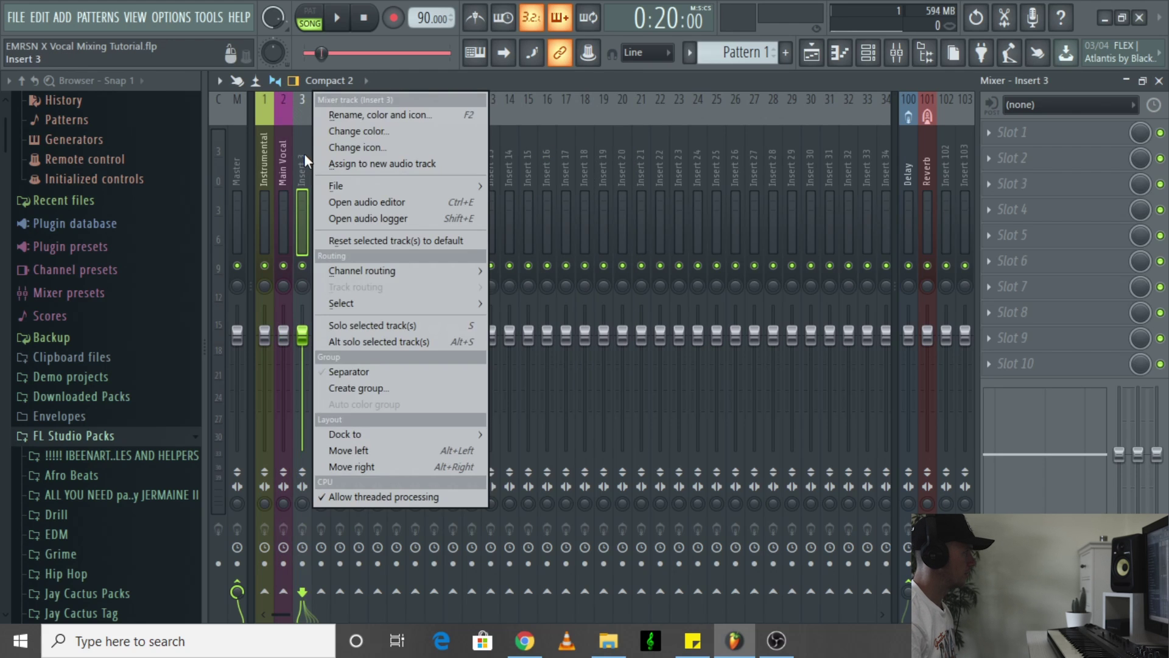
left_click(402, 110)
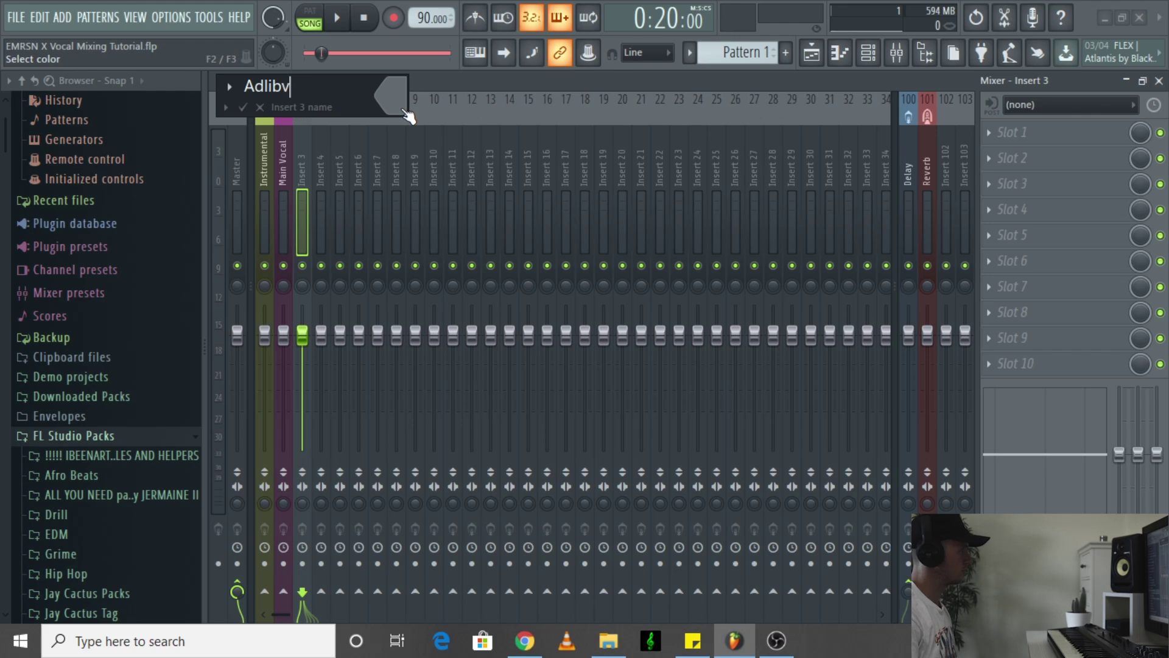
left_click(401, 111)
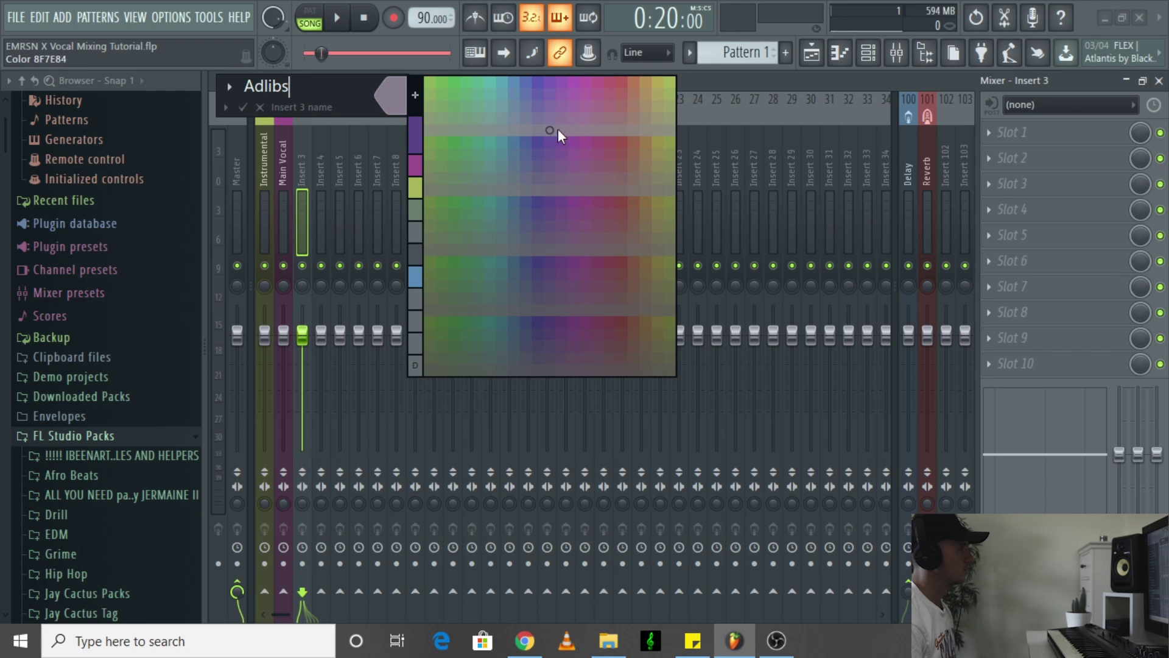
left_click(573, 102)
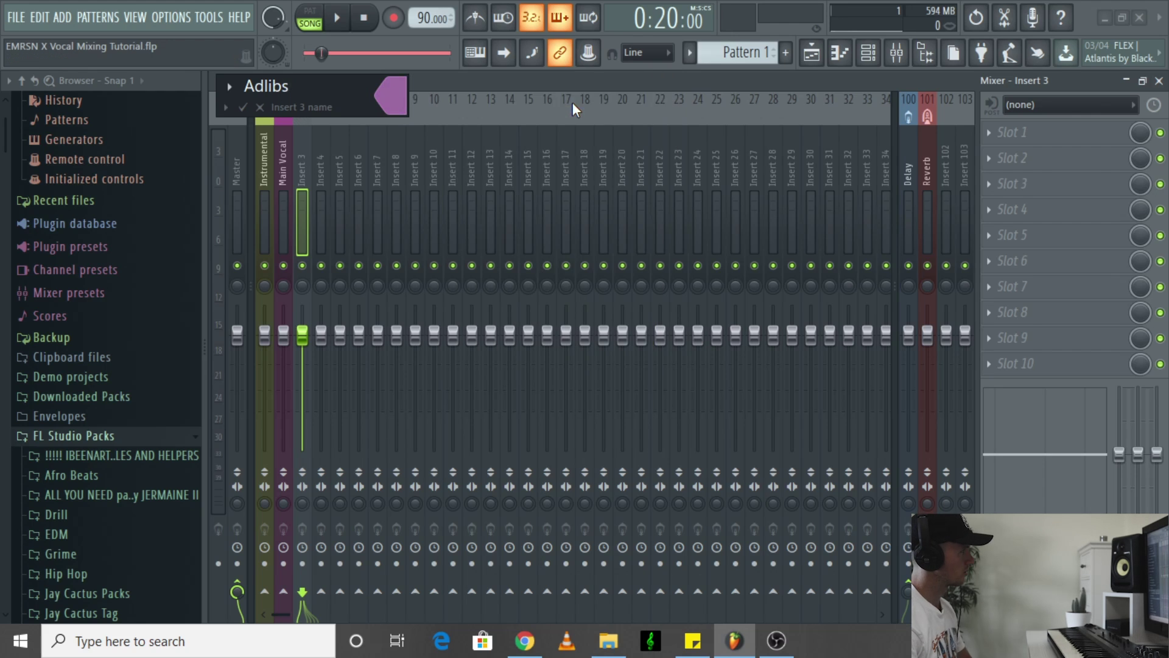
key("Return")
left_click(433, 159)
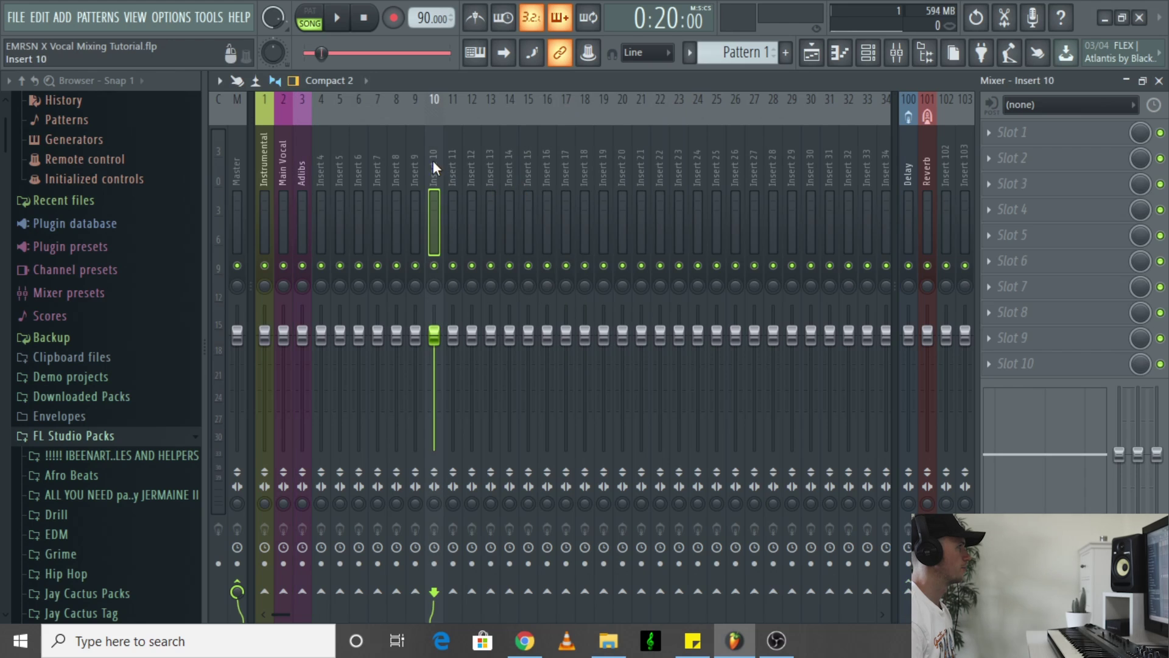
In the playlist, set Track 1 to audio track mode linked to the Instrumental mixer track.
left_click(267, 145)
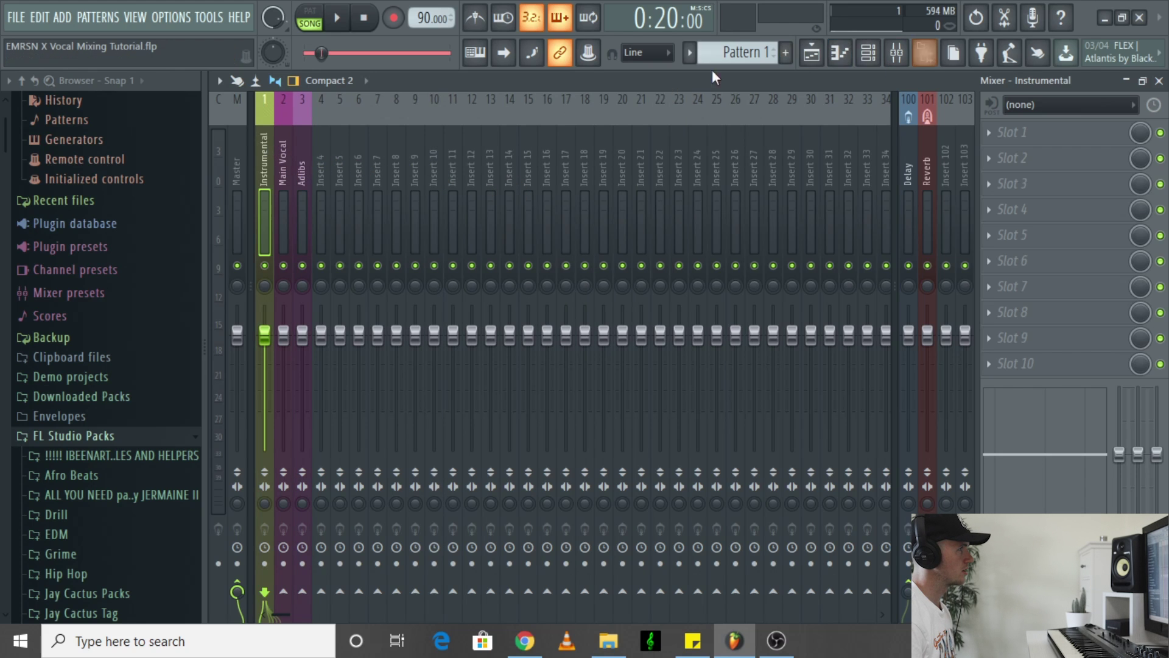
left_click(814, 55)
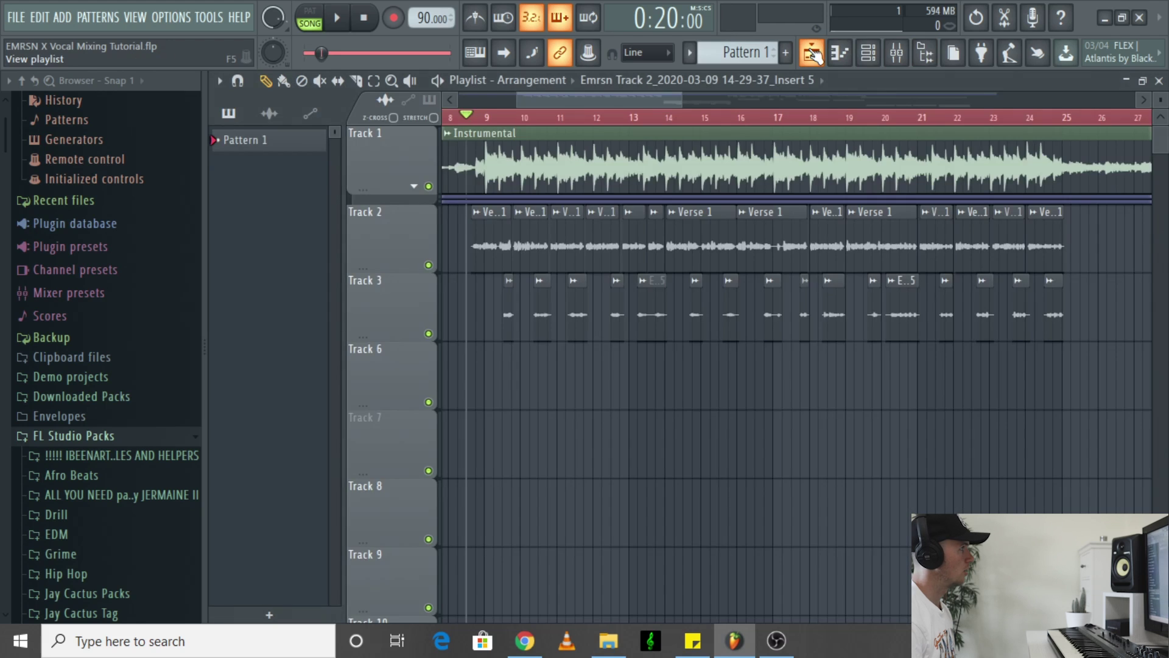
right_click(386, 141)
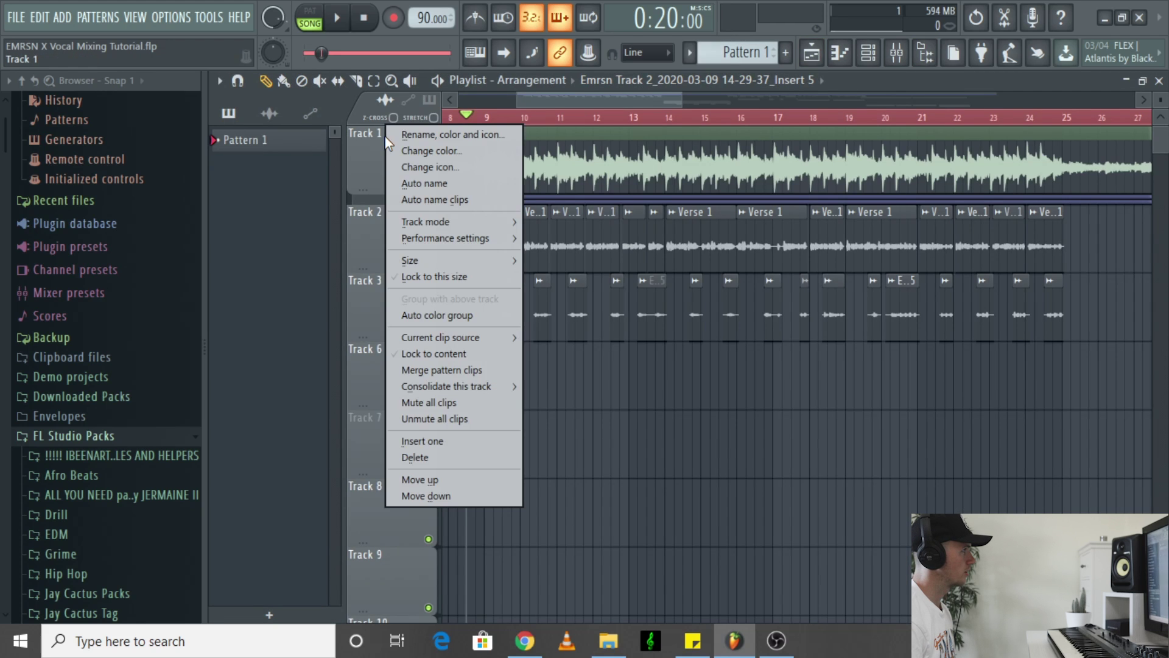
left_click(363, 147)
right_click(408, 150)
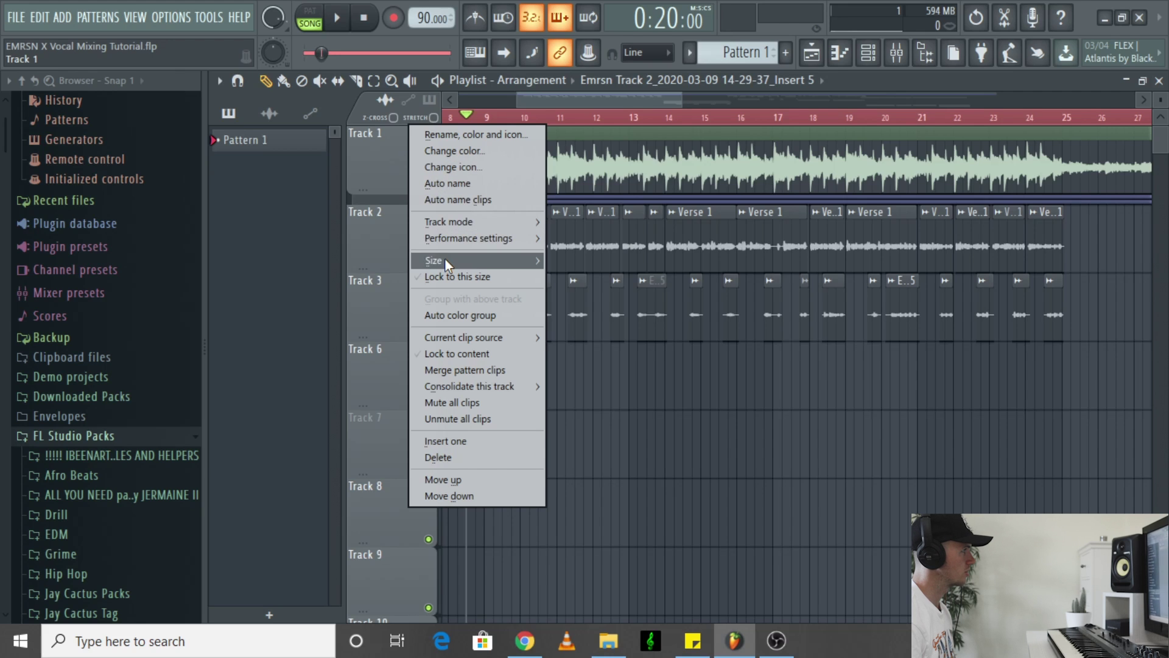
mouse_move(446, 260)
right_click(381, 152)
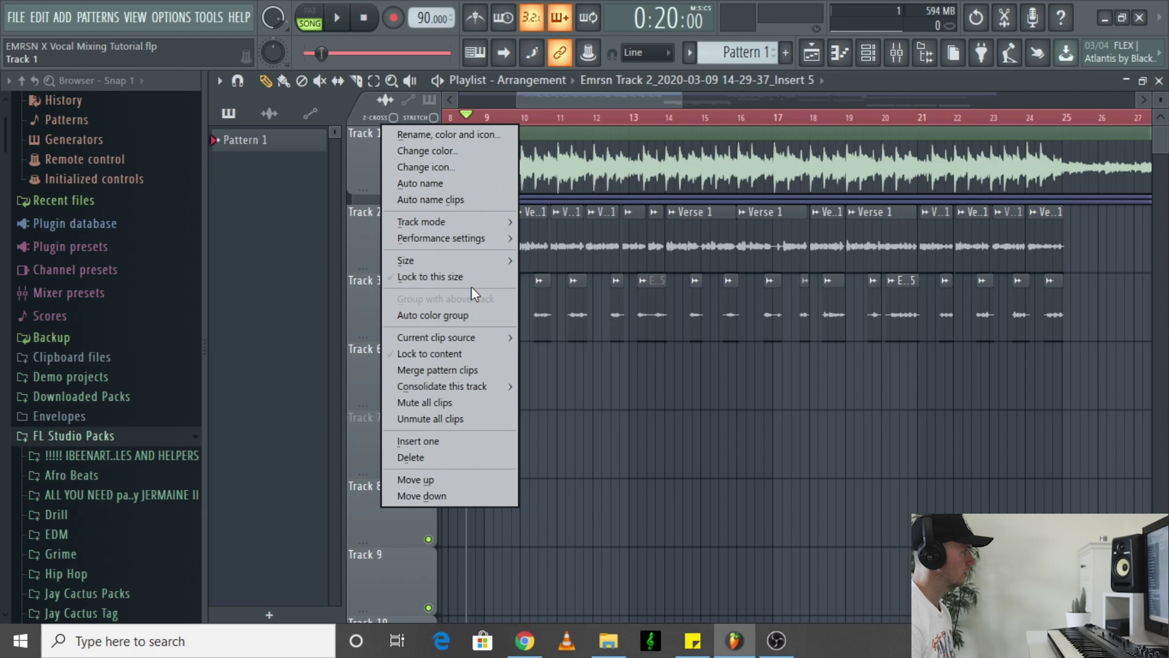
mouse_move(474, 225)
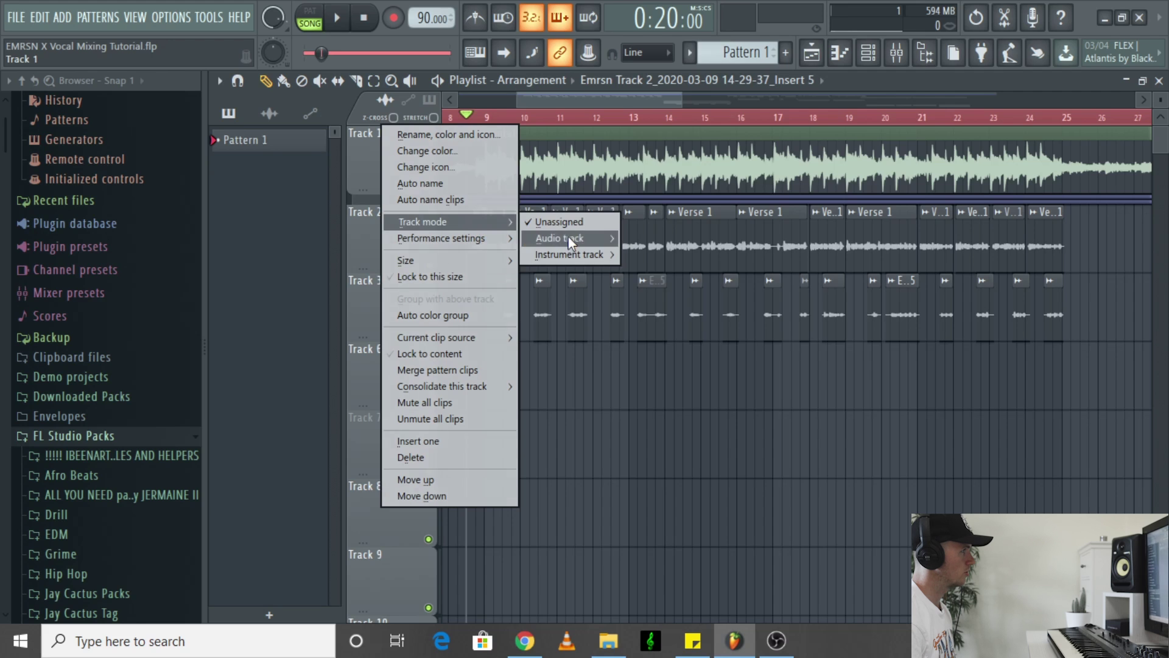
mouse_move(570, 238)
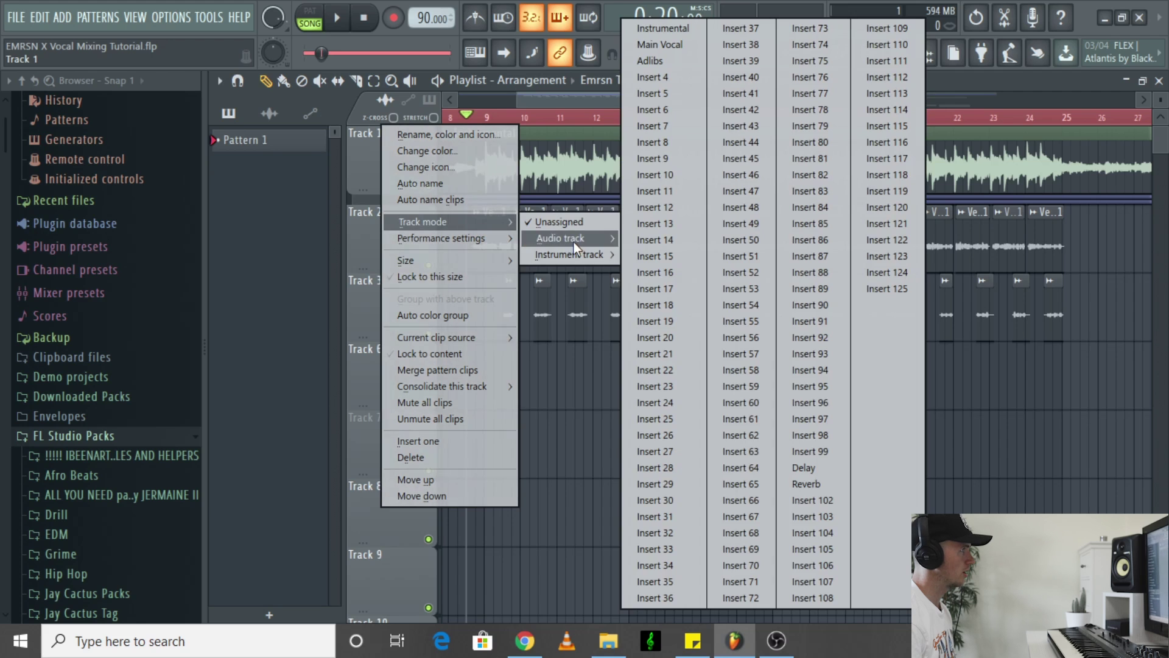
left_click(672, 27)
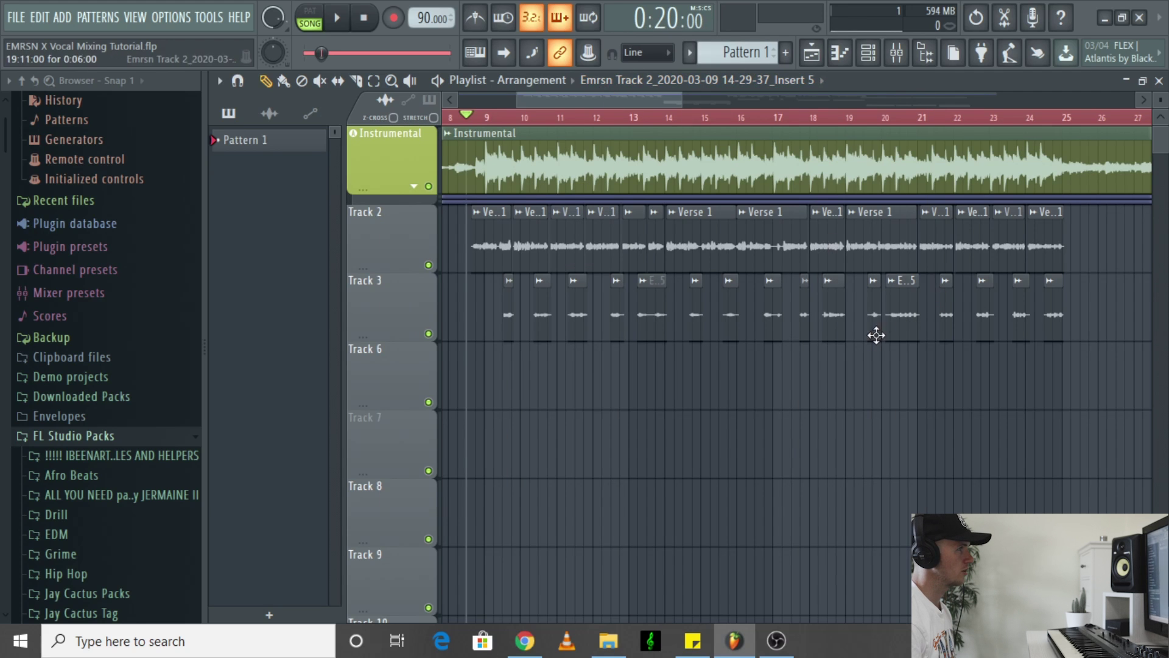
Set playlist Track 2 to audio track mode linked to the Main Vocal mixer track.
scroll(817, 413, "down", 6)
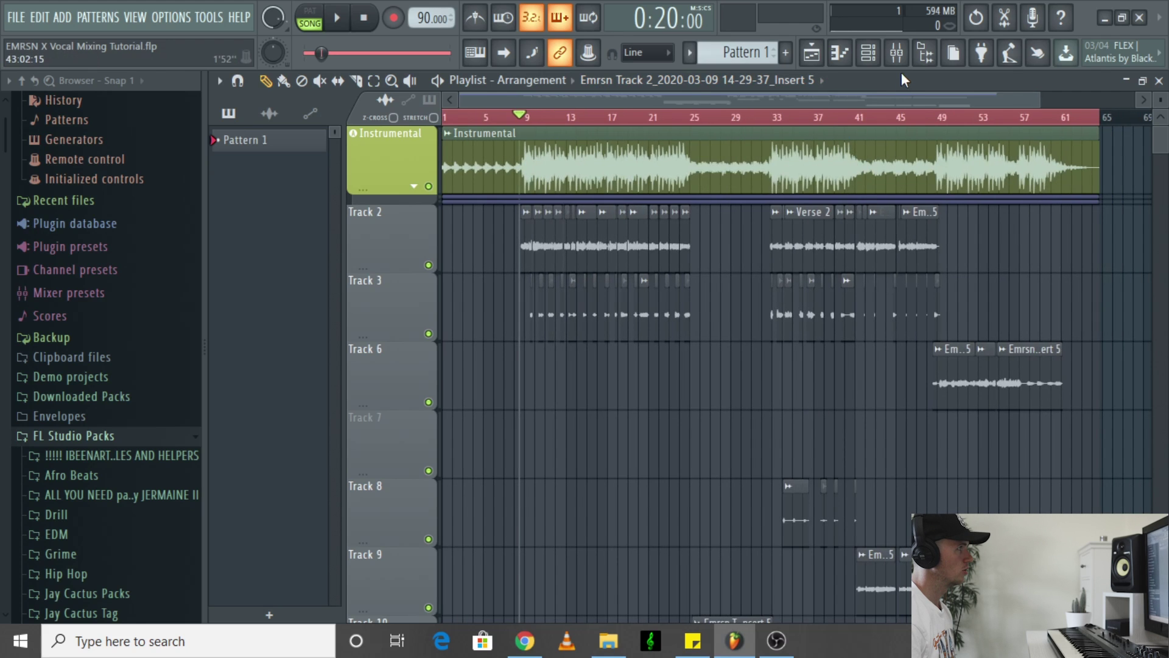
left_click(896, 52)
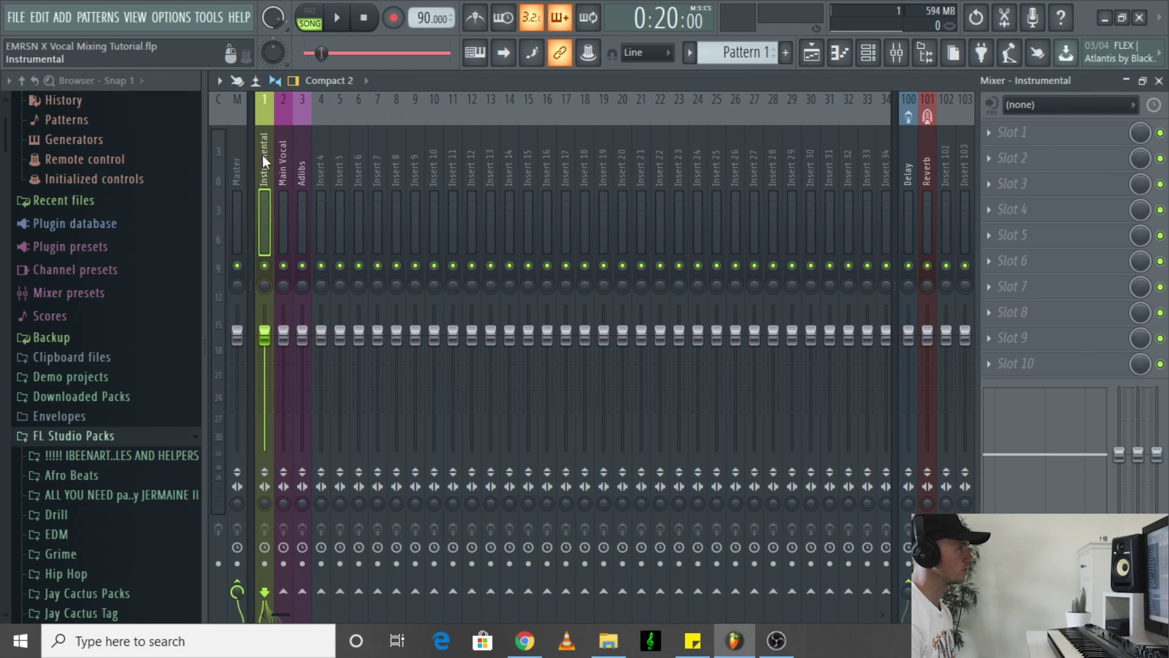
key("F5")
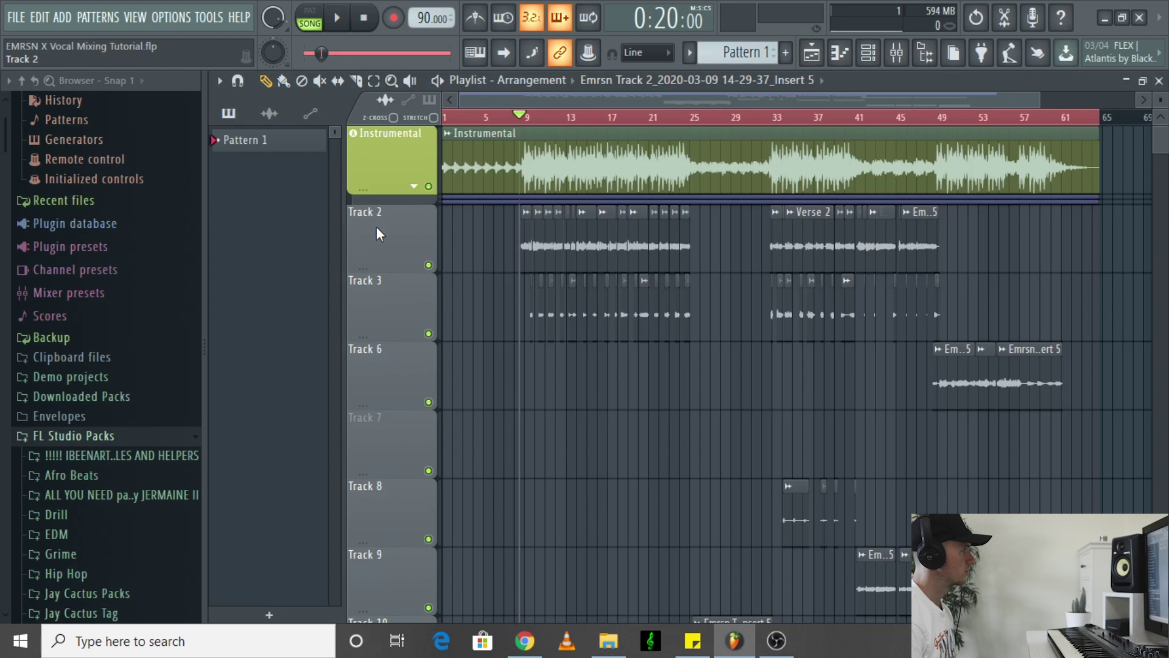
right_click(376, 225)
mouse_move(422, 310)
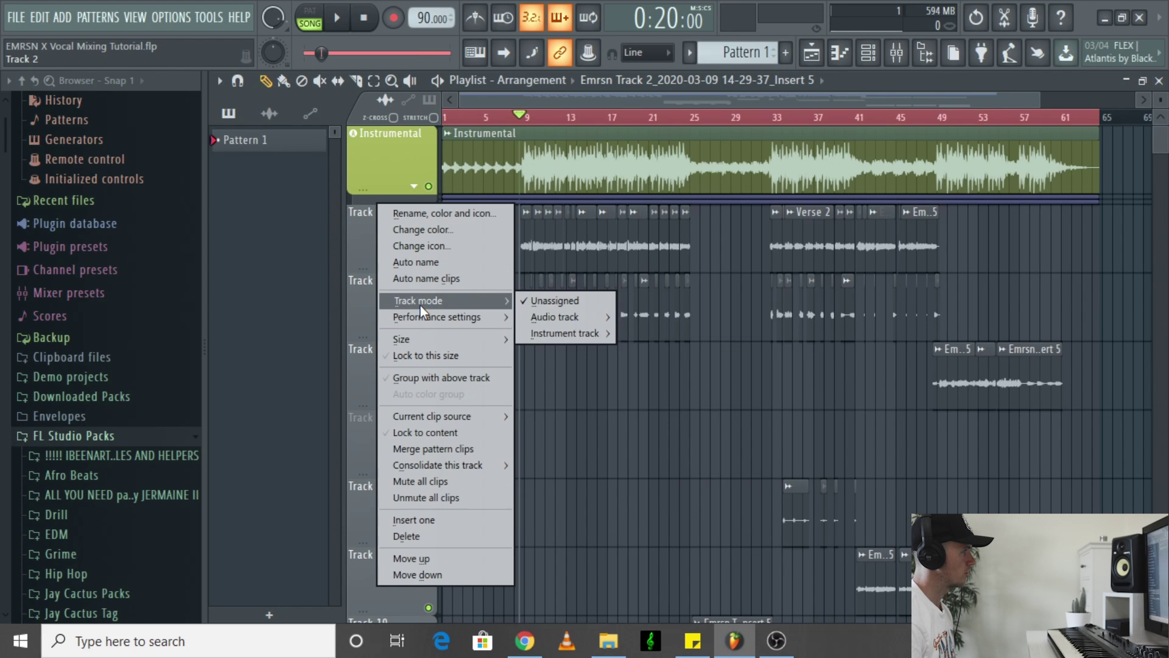
mouse_move(545, 316)
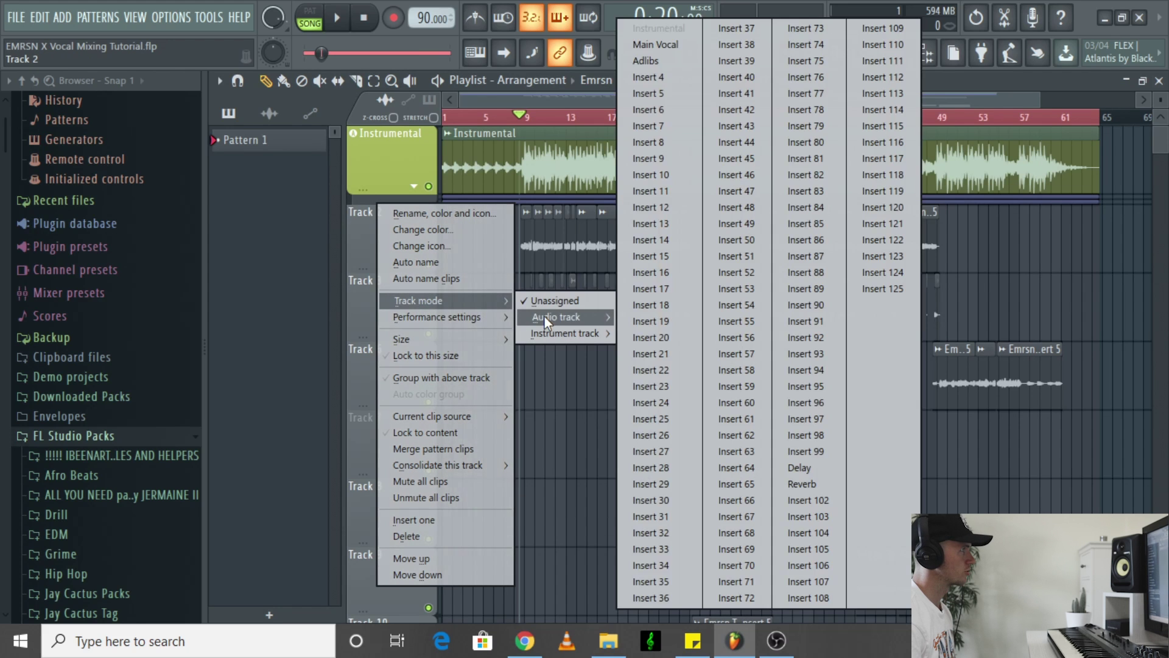
left_click(636, 45)
Set playlist Track 3 to audio track mode linked to the Adlibs mixer track, and select Main Vocal in the mixer.
right_click(379, 301)
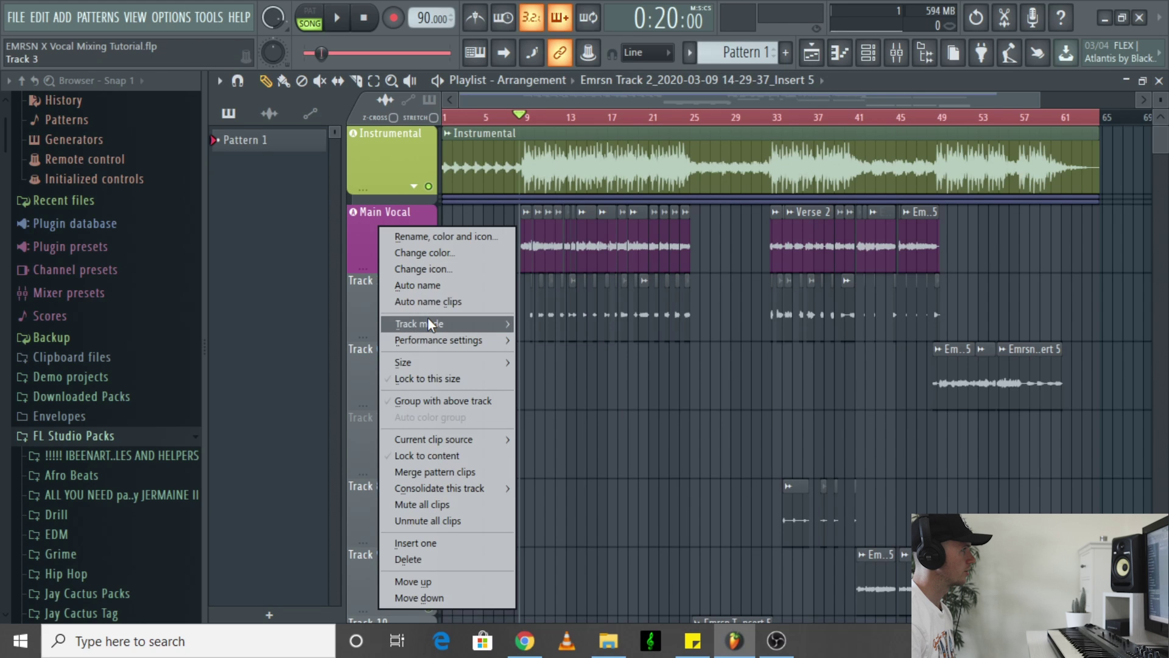
mouse_move(428, 321)
mouse_move(547, 339)
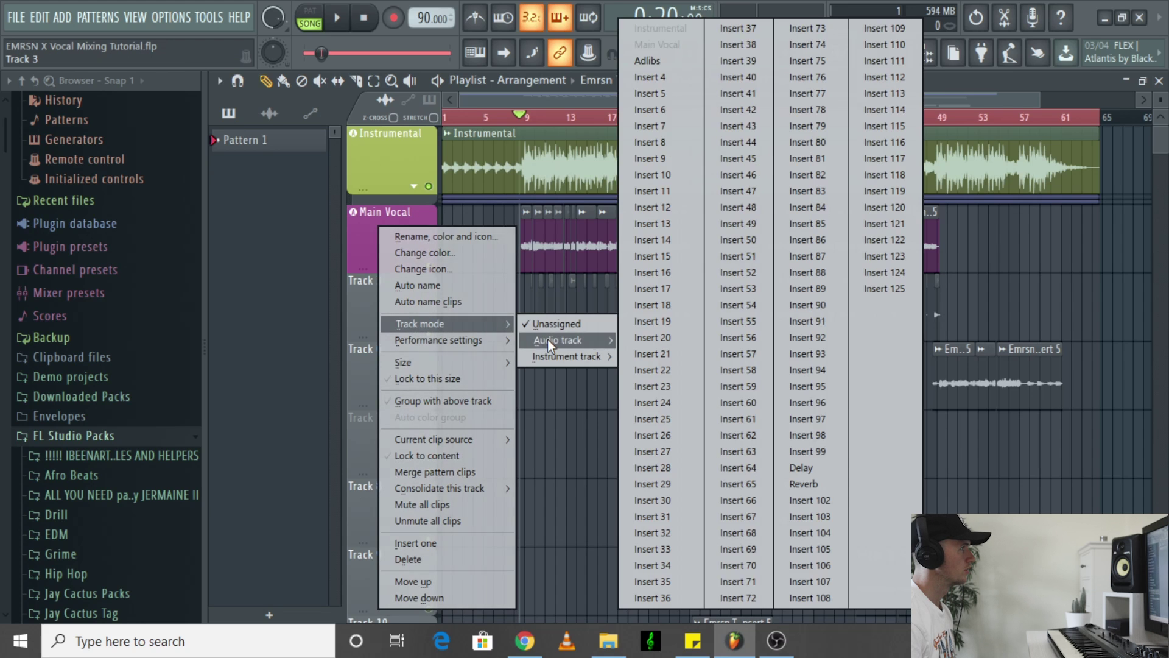
left_click(647, 61)
scroll(865, 367, "up", 3)
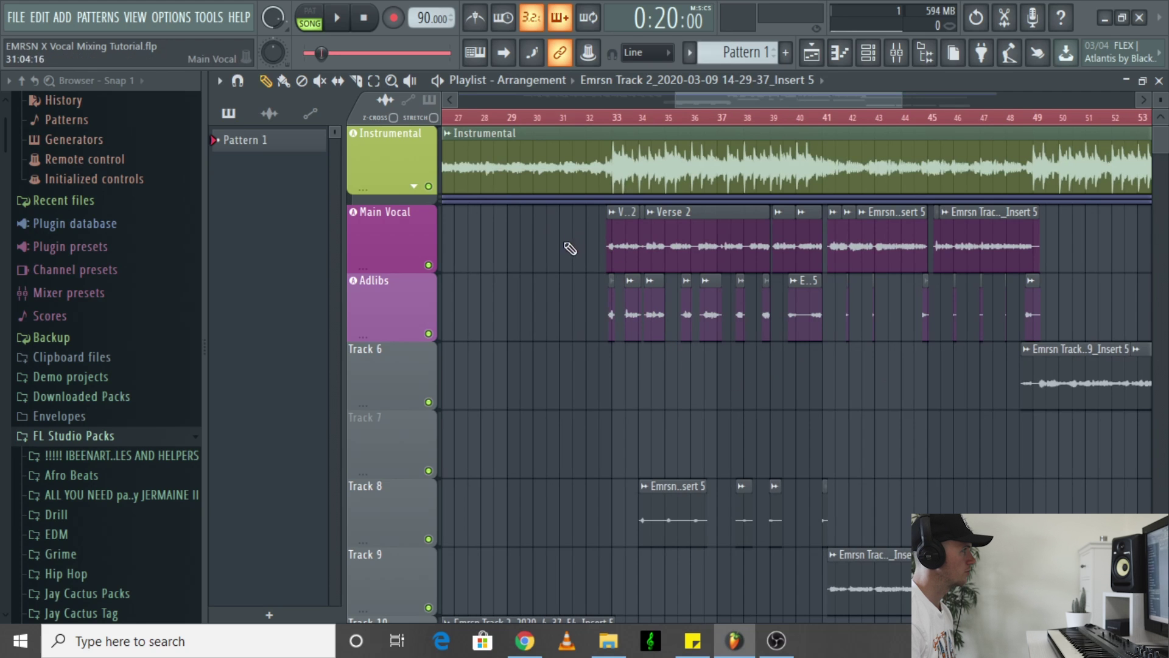
left_click(896, 52)
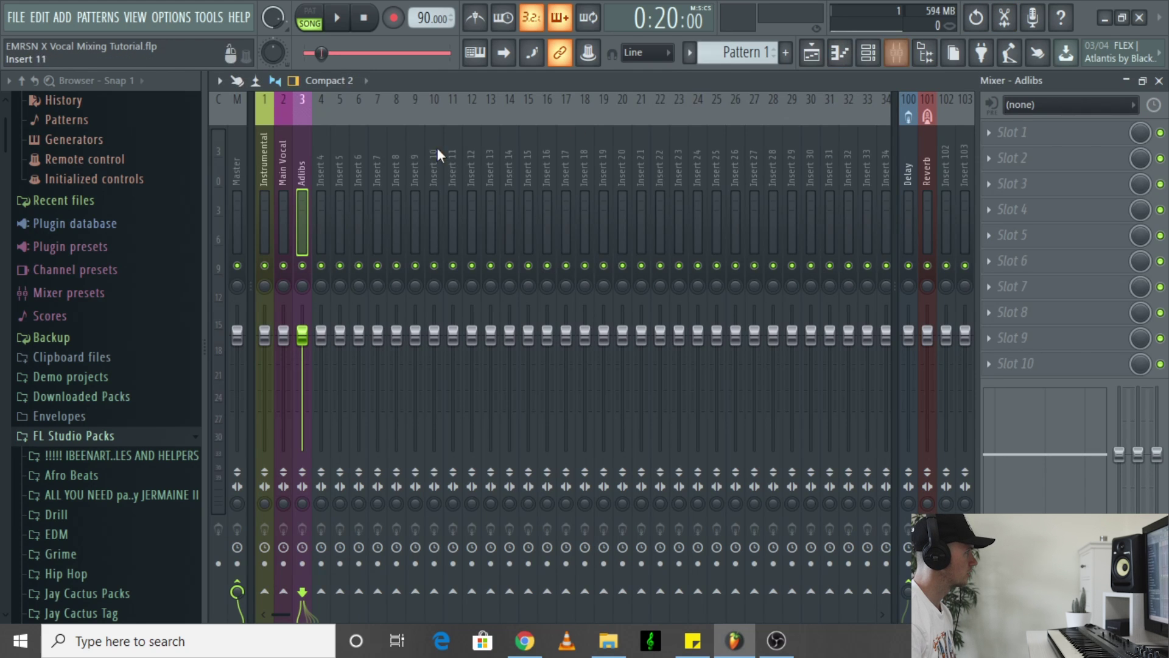
left_click(289, 155)
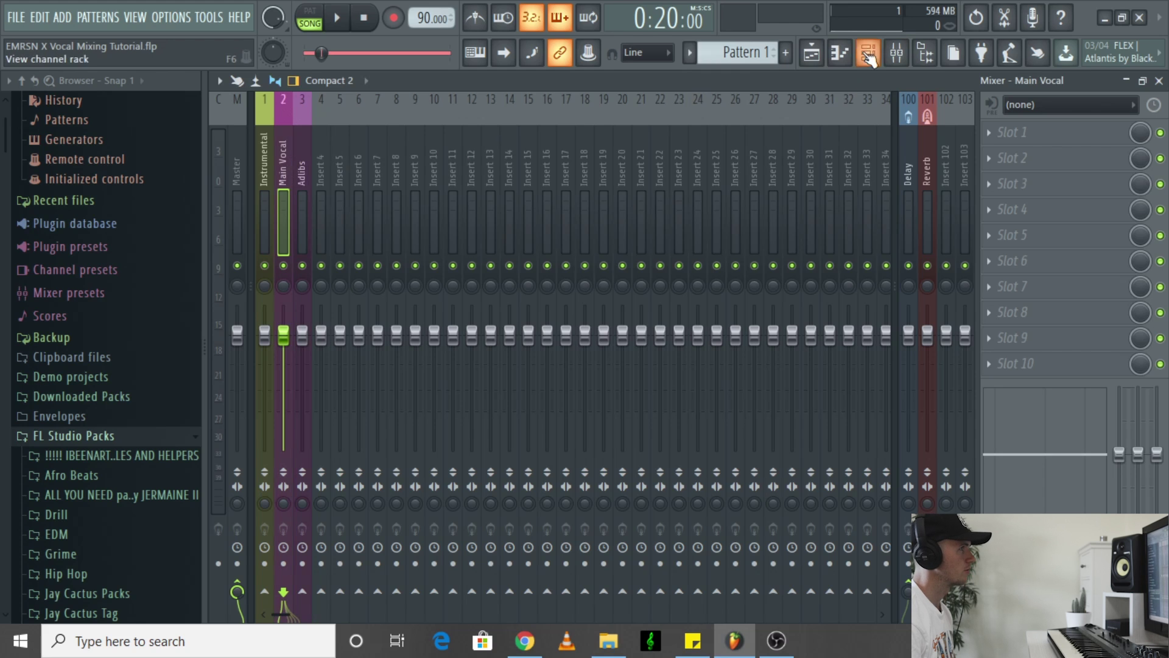
Select the playlist range from just before bar 9 to just before bar 17, play it, and show the mixer.
left_click(812, 54)
scroll(601, 222, "down", 5)
scroll(601, 223, "down", 3)
scroll(602, 224, "down", 3)
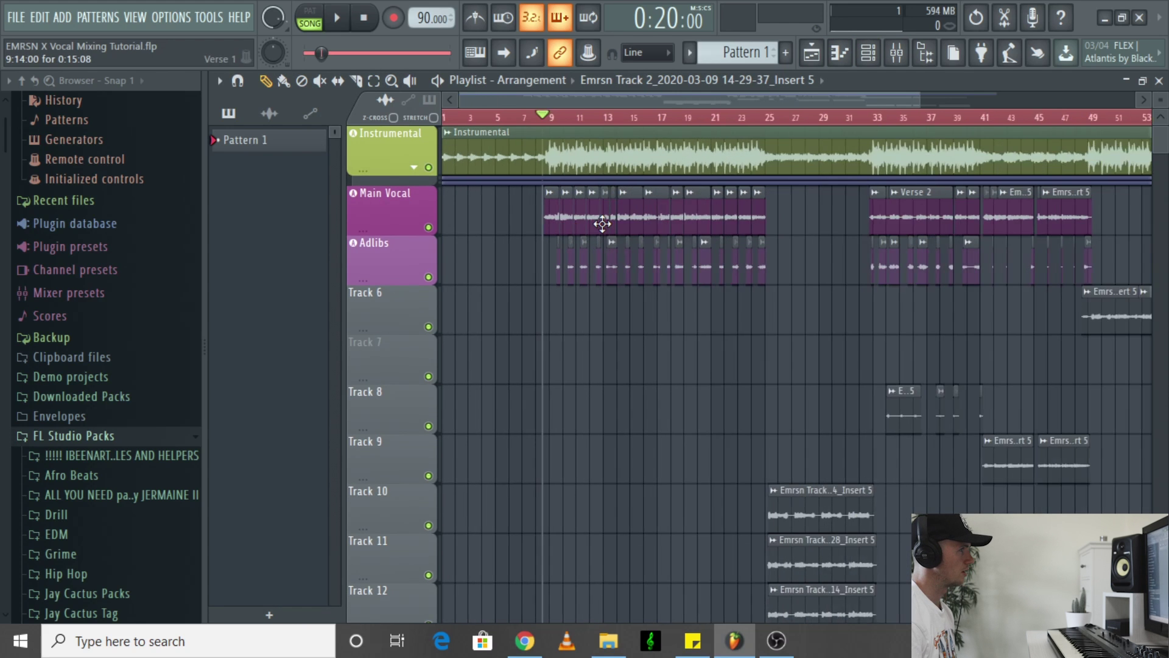
scroll(491, 290, "up", 8)
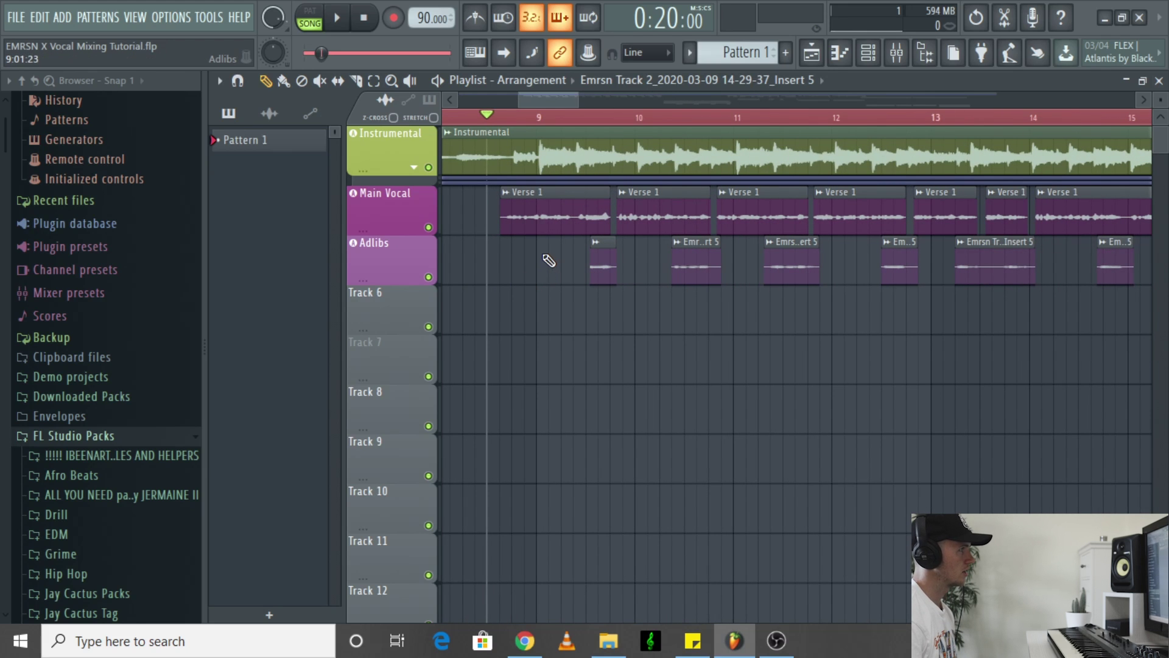
left_click_drag(500, 124, 1116, 157)
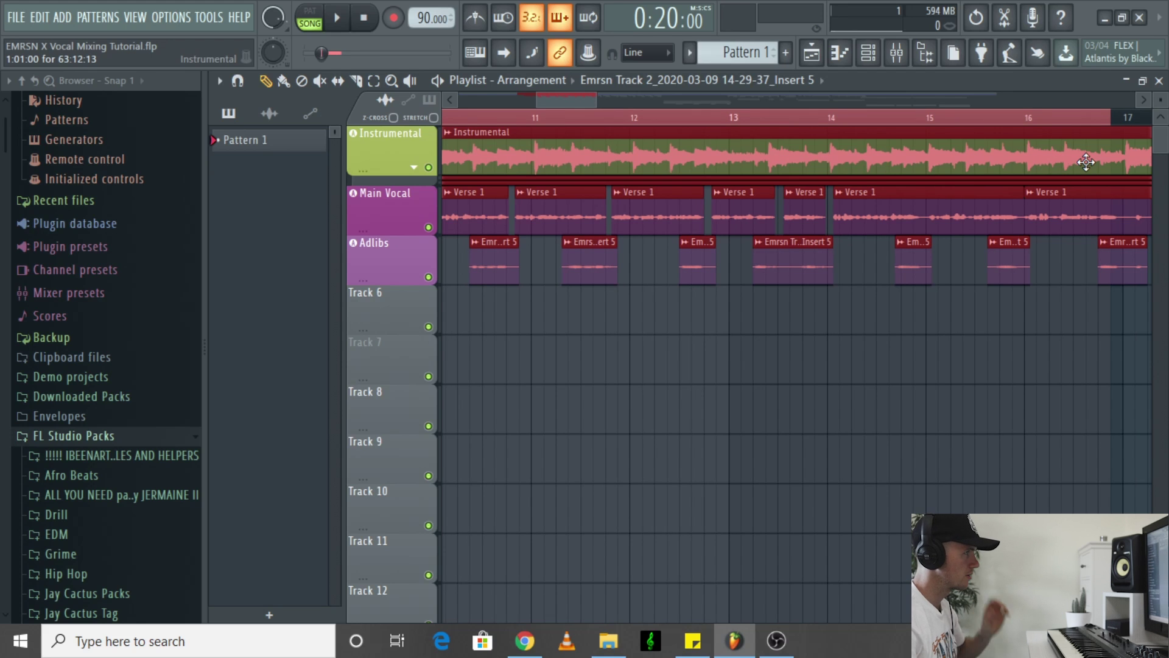
key("space")
left_click(897, 55)
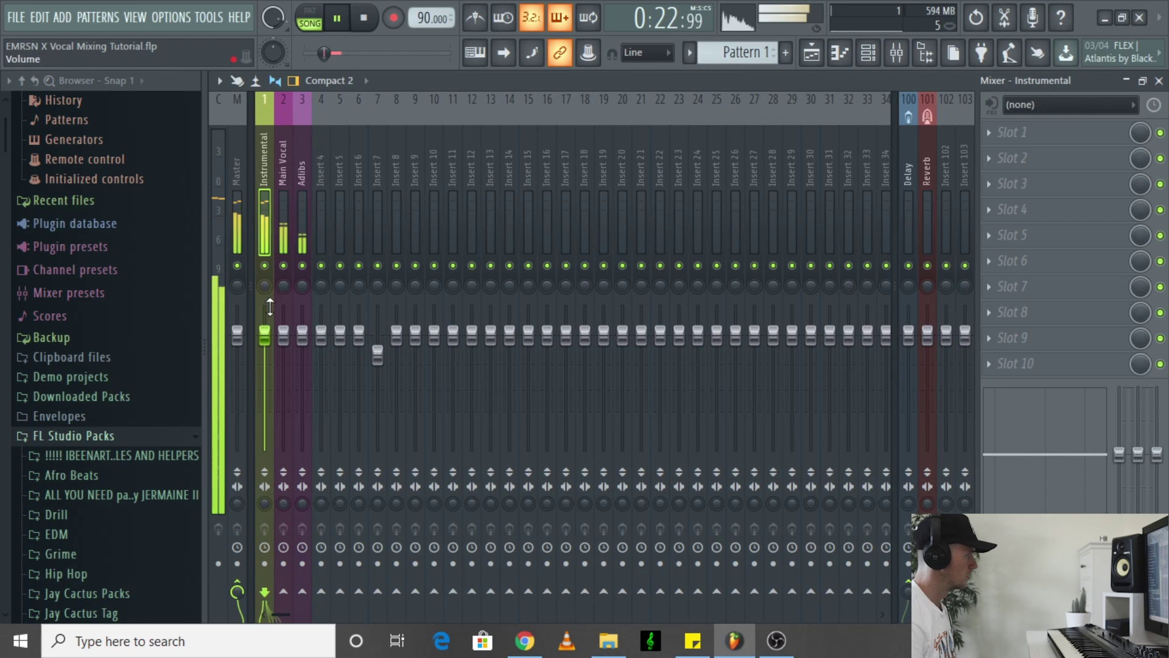
During playback, lower the Instrumental fader and set the Main Vocal fader to about -1.4 dB, then check the level on the Master.
key("space")
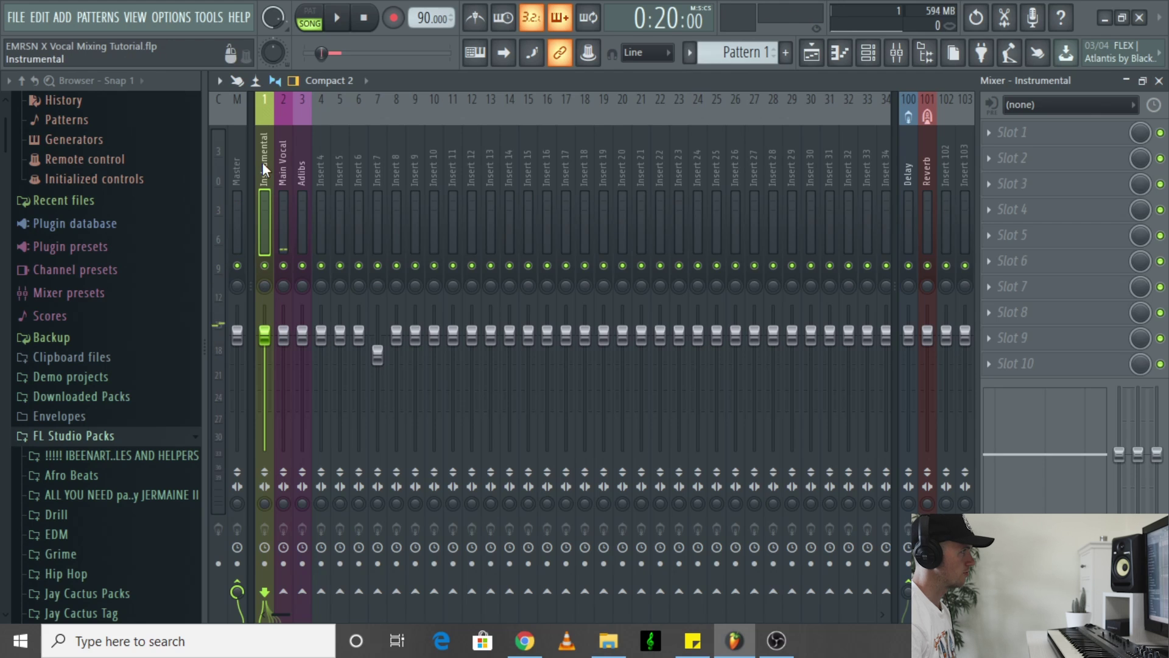
key("space")
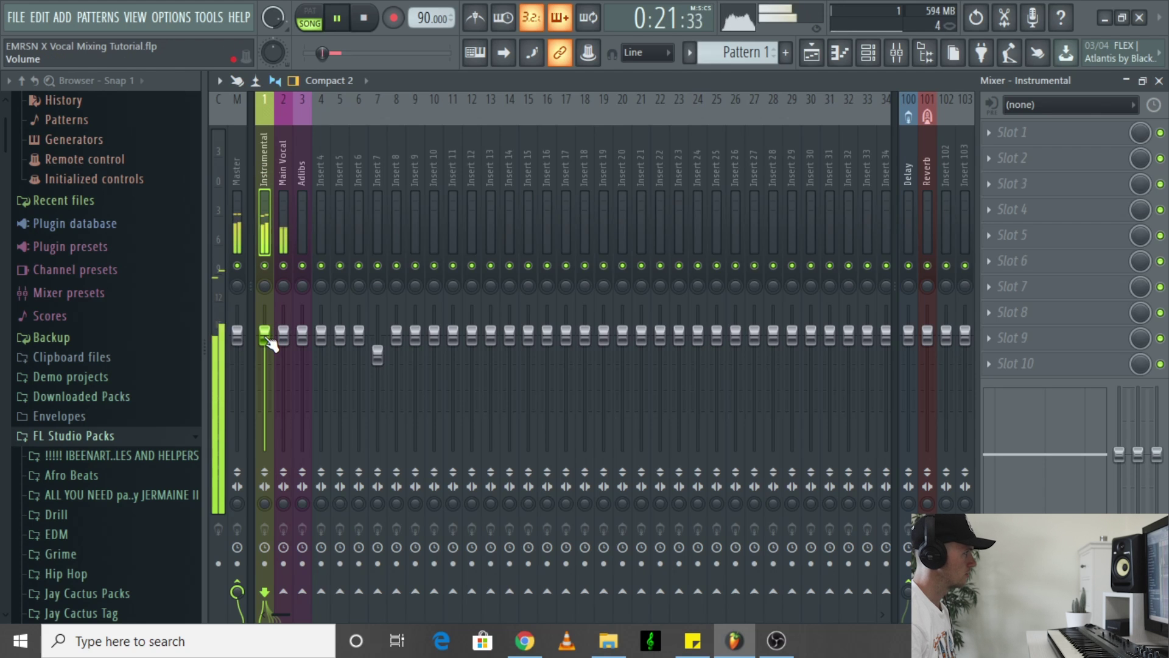
left_click_drag(267, 337, 286, 350)
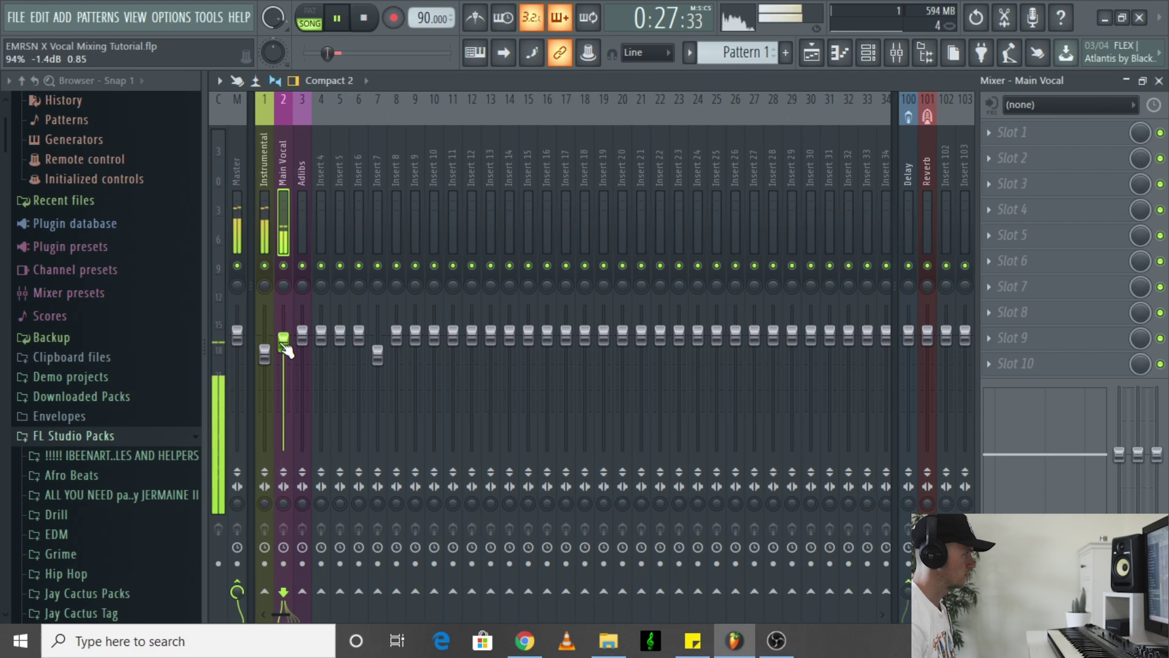
left_click(240, 170)
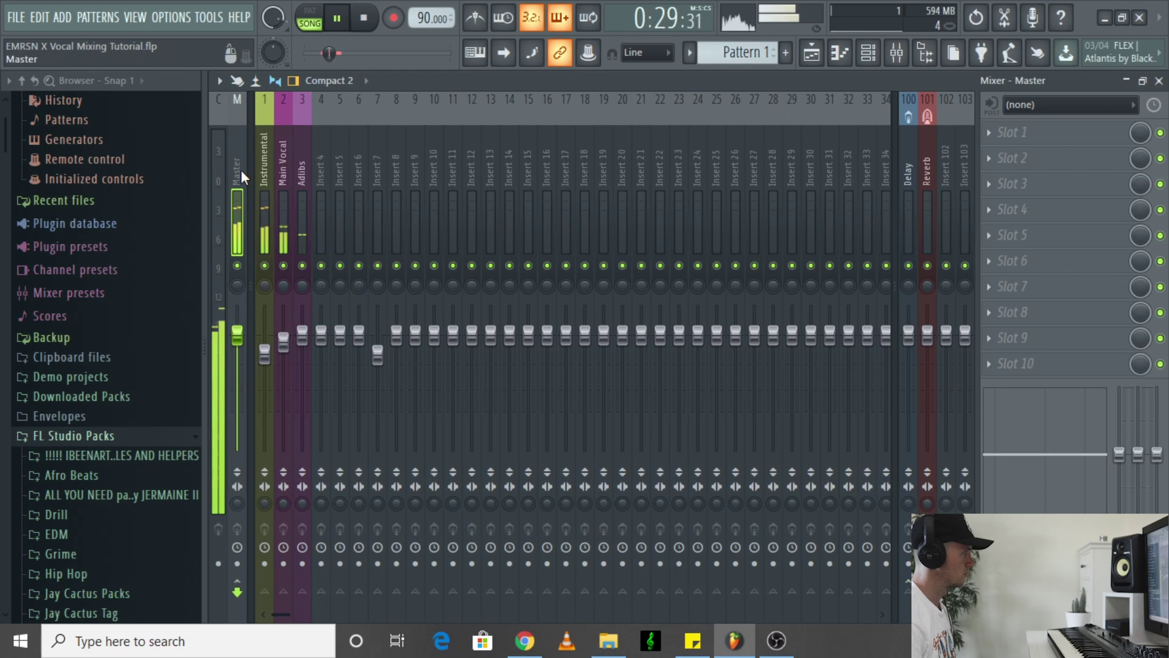
key("space")
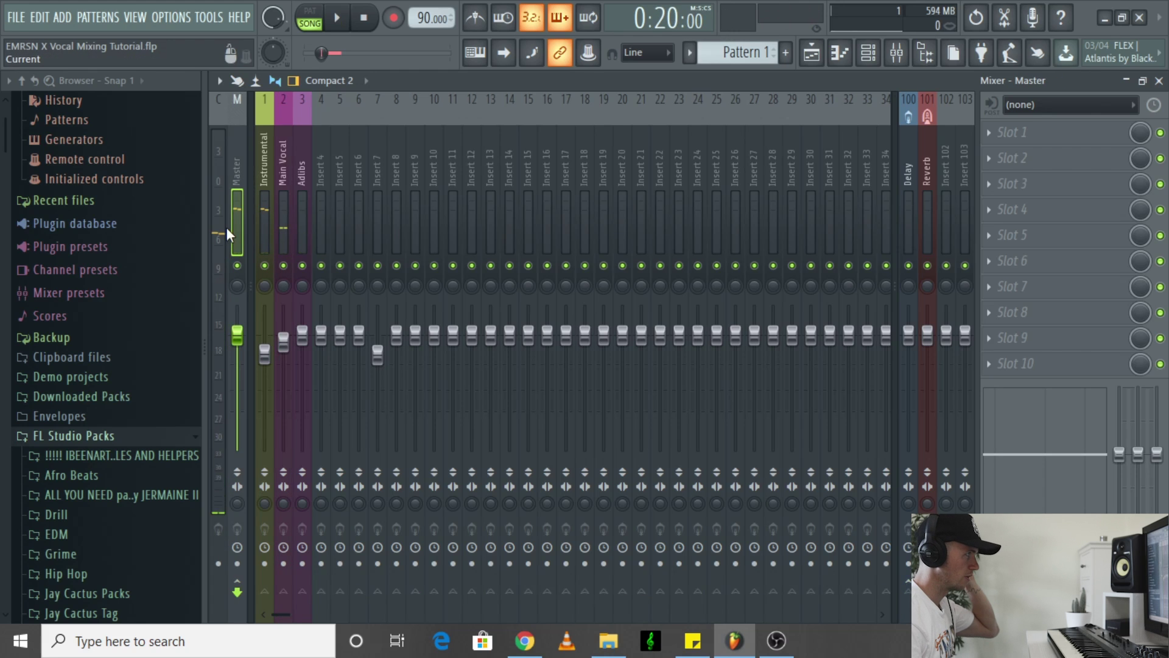
Show the playlist and examine the gaps and fades between the Verse 1 clips on the Main Vocal track.
key("F5")
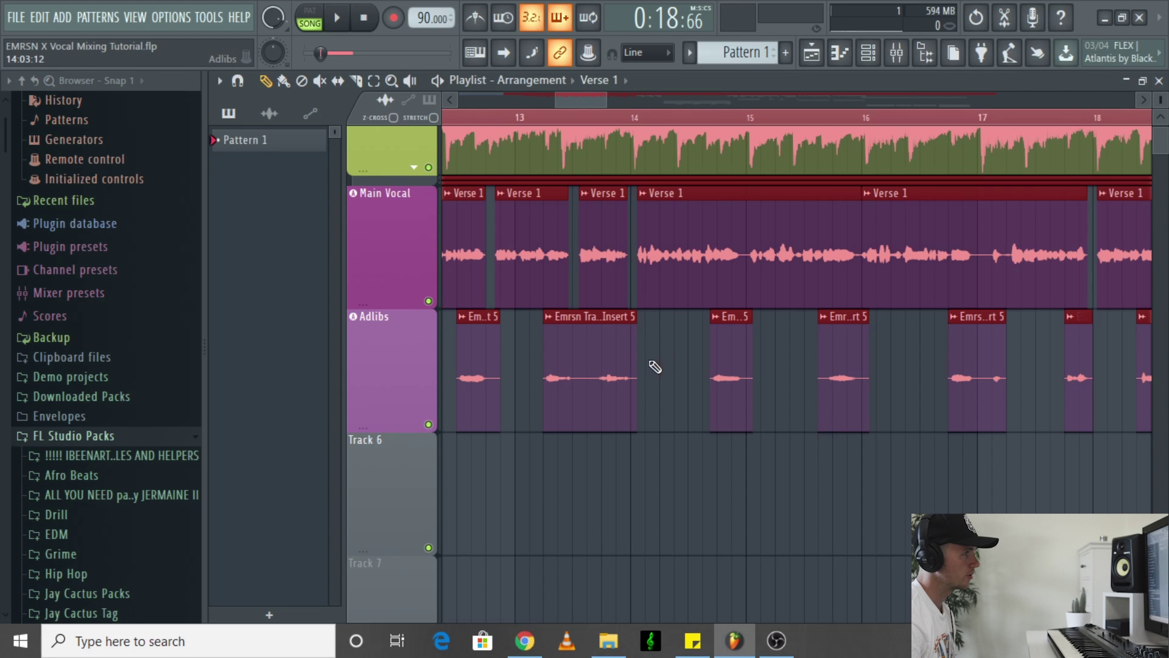
scroll(657, 356, "up", 5)
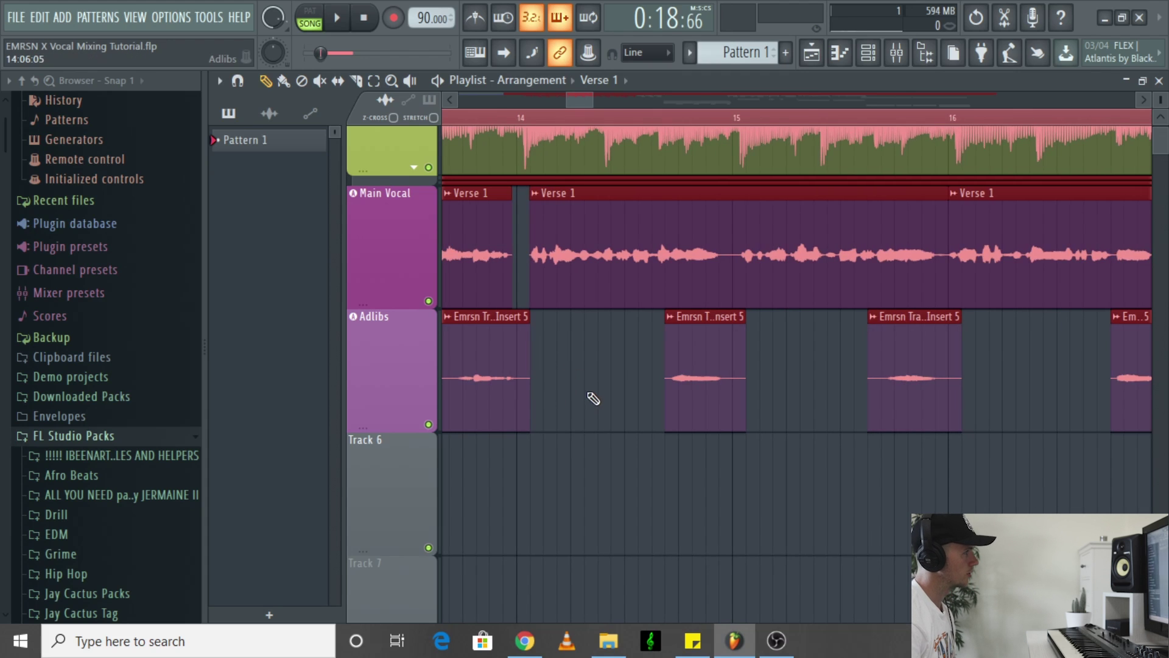
scroll(472, 260, "down", 3)
scroll(472, 260, "up", 4)
scroll(528, 337, "down", 5)
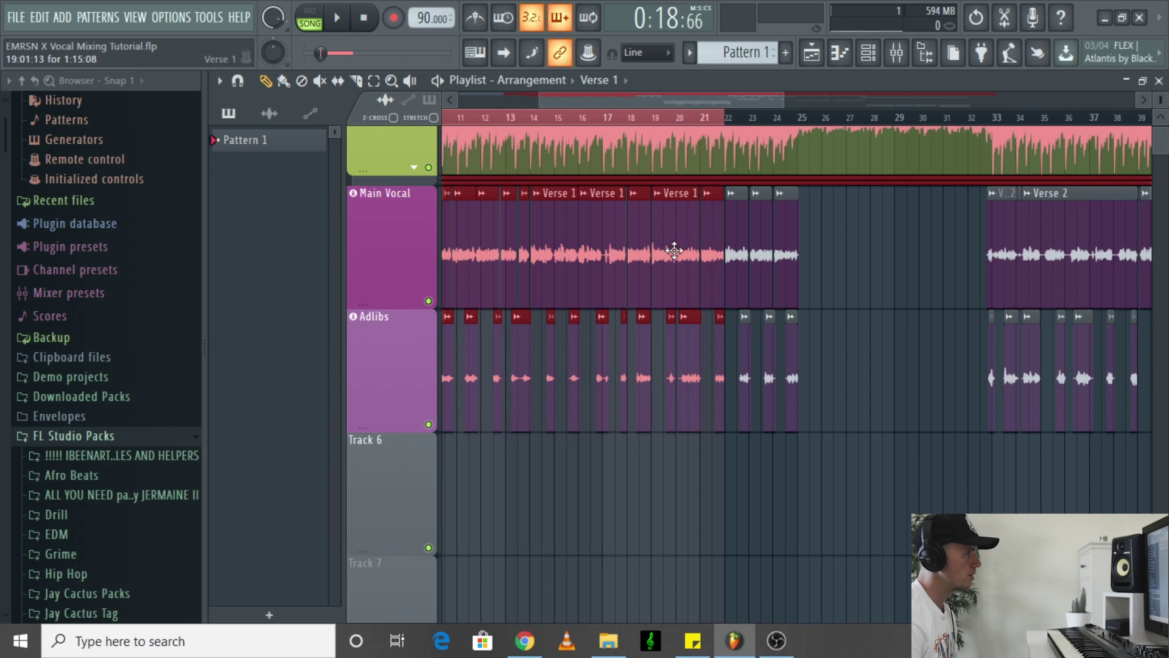
scroll(524, 360, "up", 5)
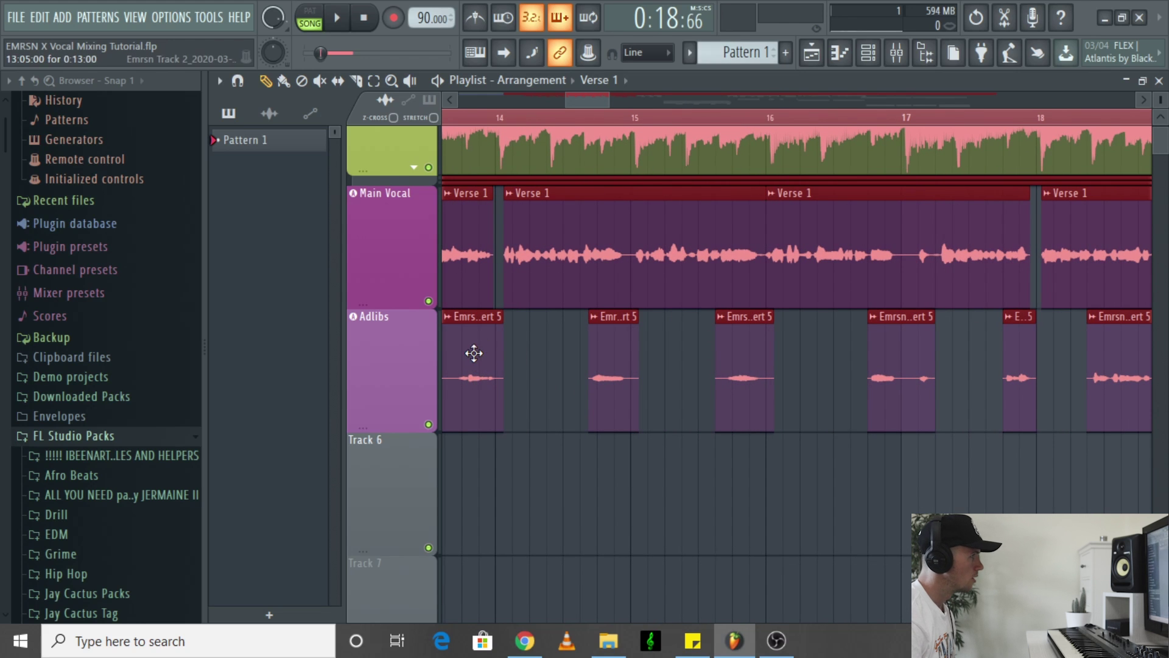
scroll(473, 353, "up", 3)
scroll(579, 219, "up", 2)
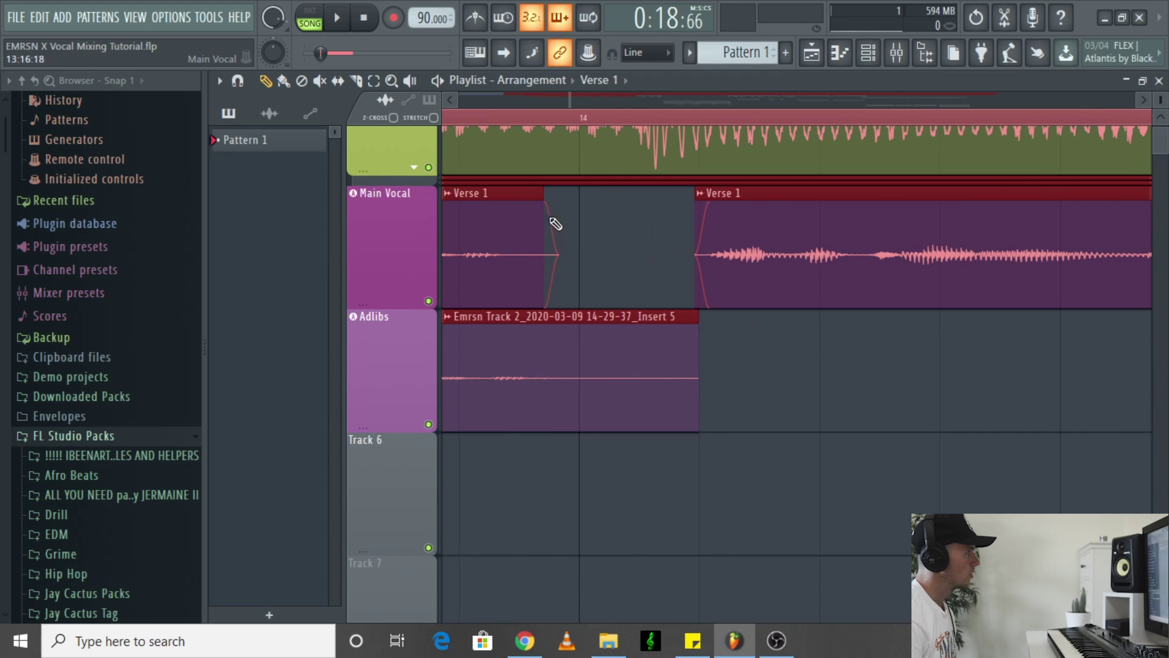
Solo the Main Vocal track and play it from the end of the Verse 1 phrase just before bar 19.
left_click(356, 80)
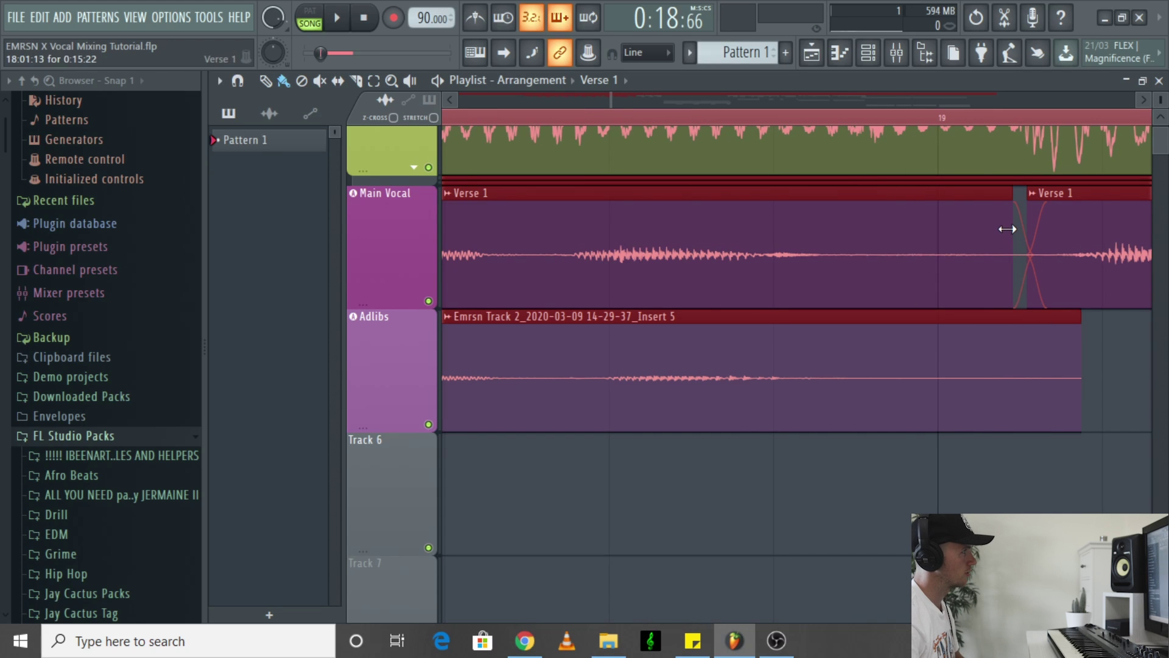
left_click(623, 120)
right_click(429, 301)
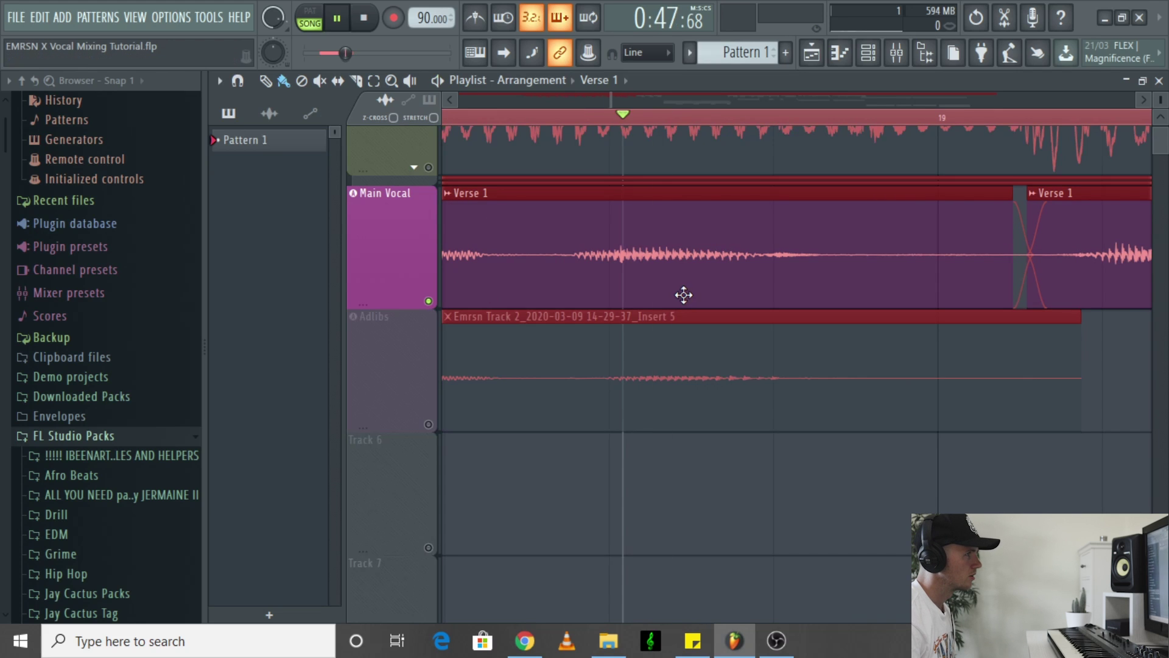
key("space")
key("space")
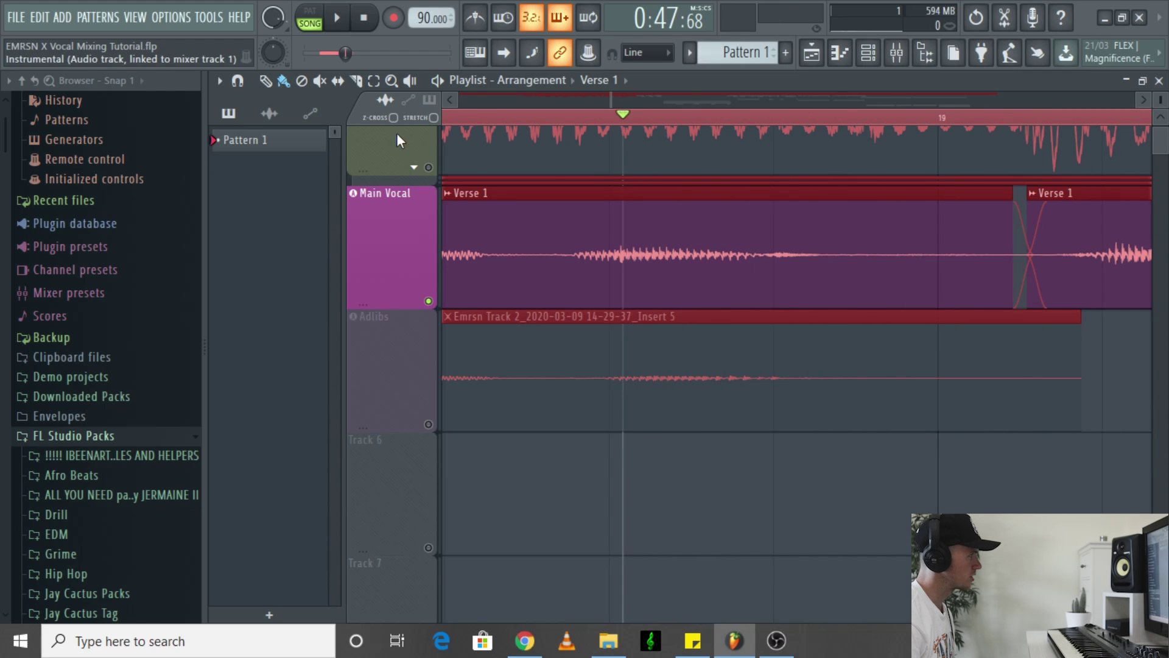
Slice the Verse 1 clip in the silence just before bar 19 and delete the cut-off tail.
left_click(357, 82)
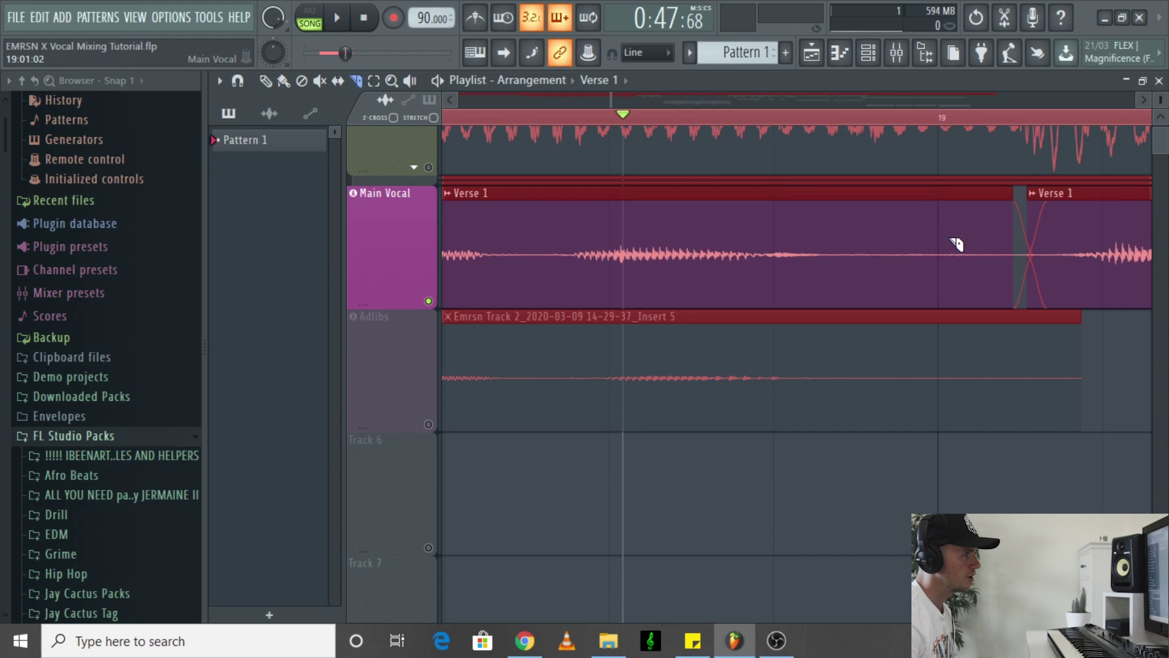
left_click_drag(927, 228, 921, 306)
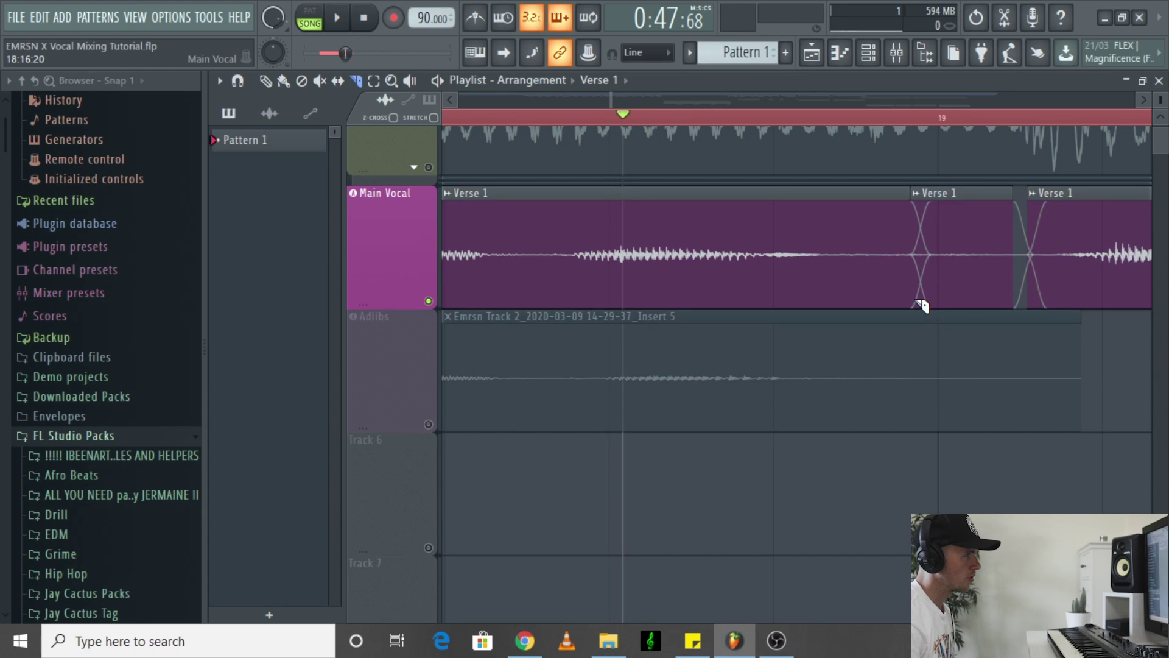
key("p")
right_click(966, 227)
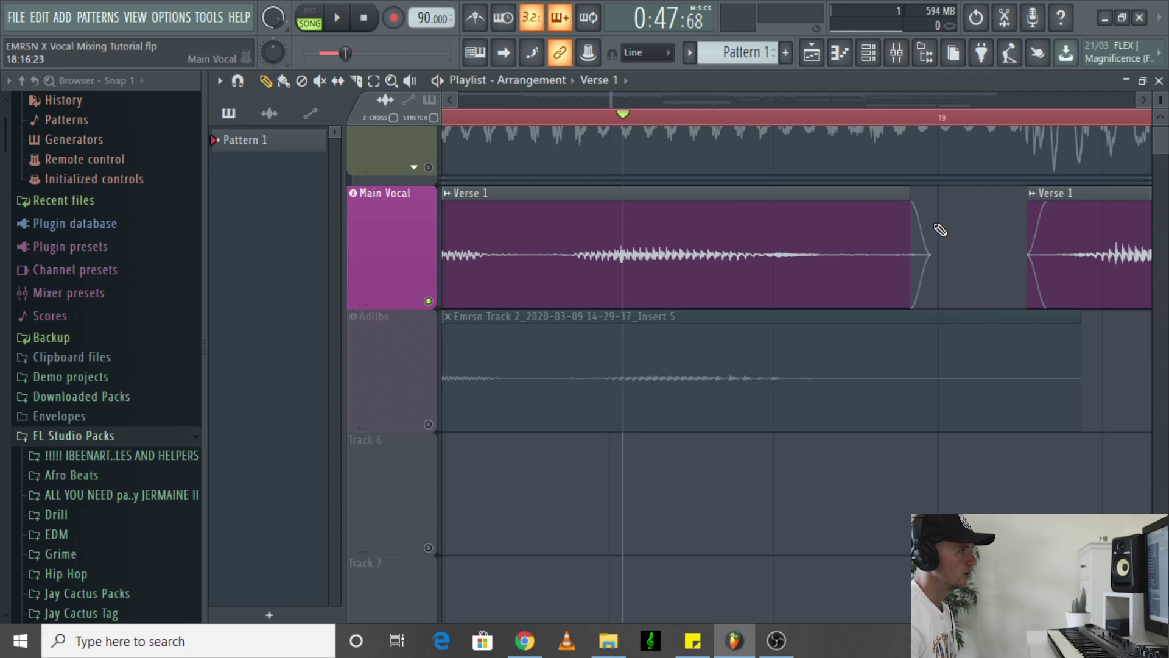
Review the Verse 1 channel's sample settings, including its declicking mode, and the fade at the trimmed clip's end.
double_click(836, 236)
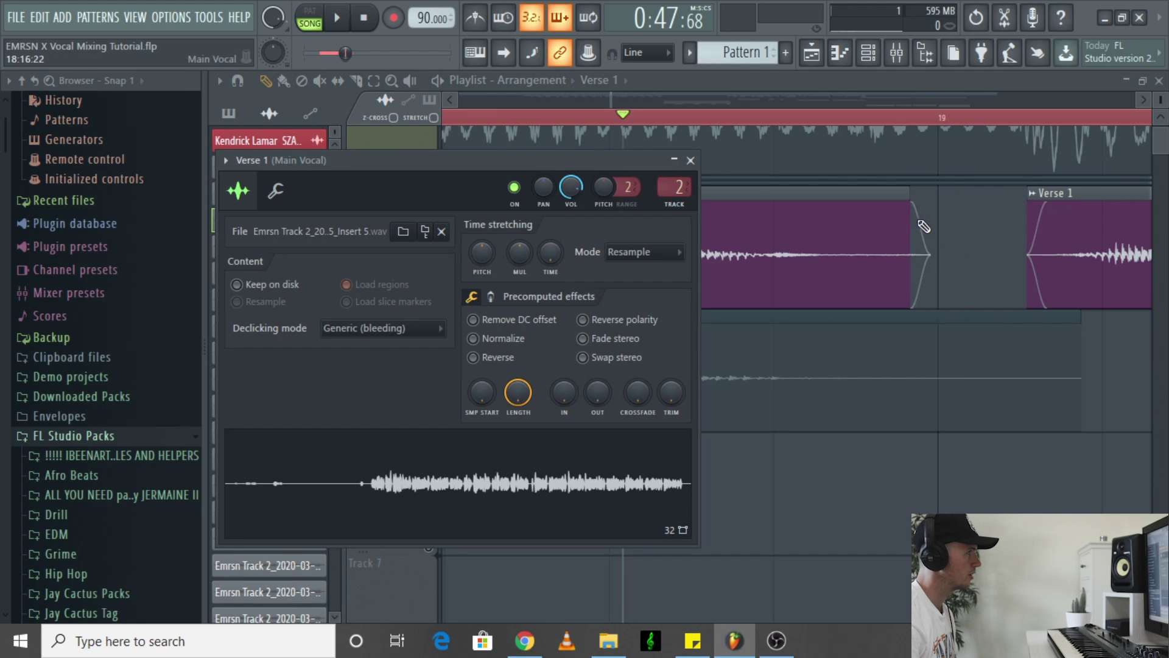
left_click(691, 160)
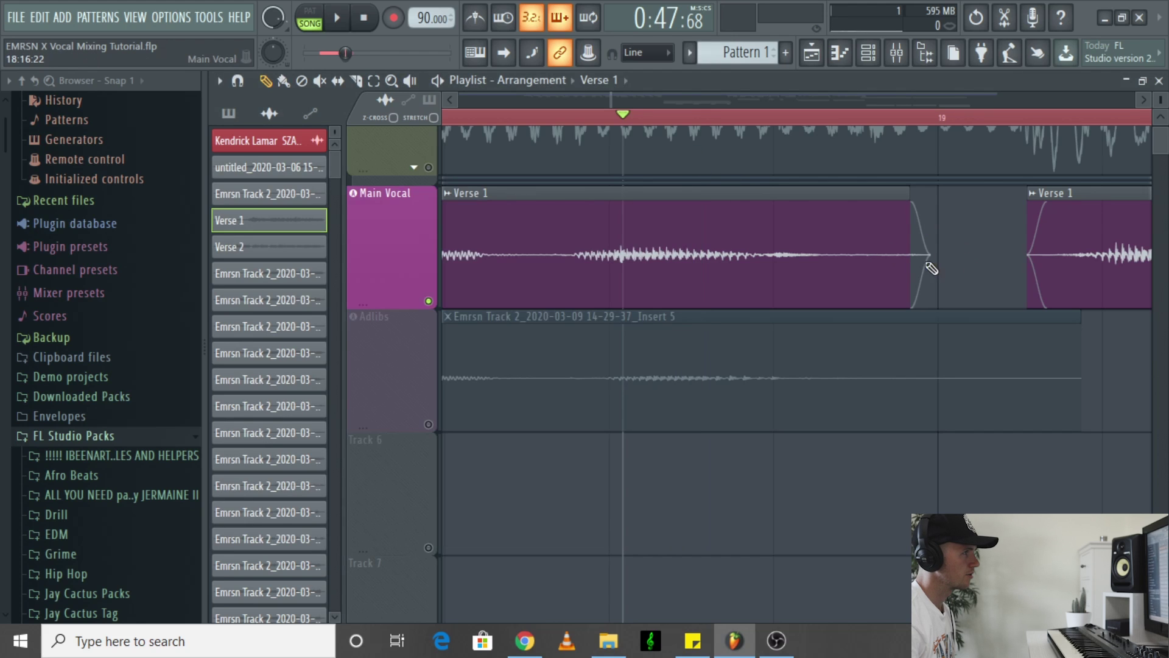
scroll(895, 240, "up", 2, "alt")
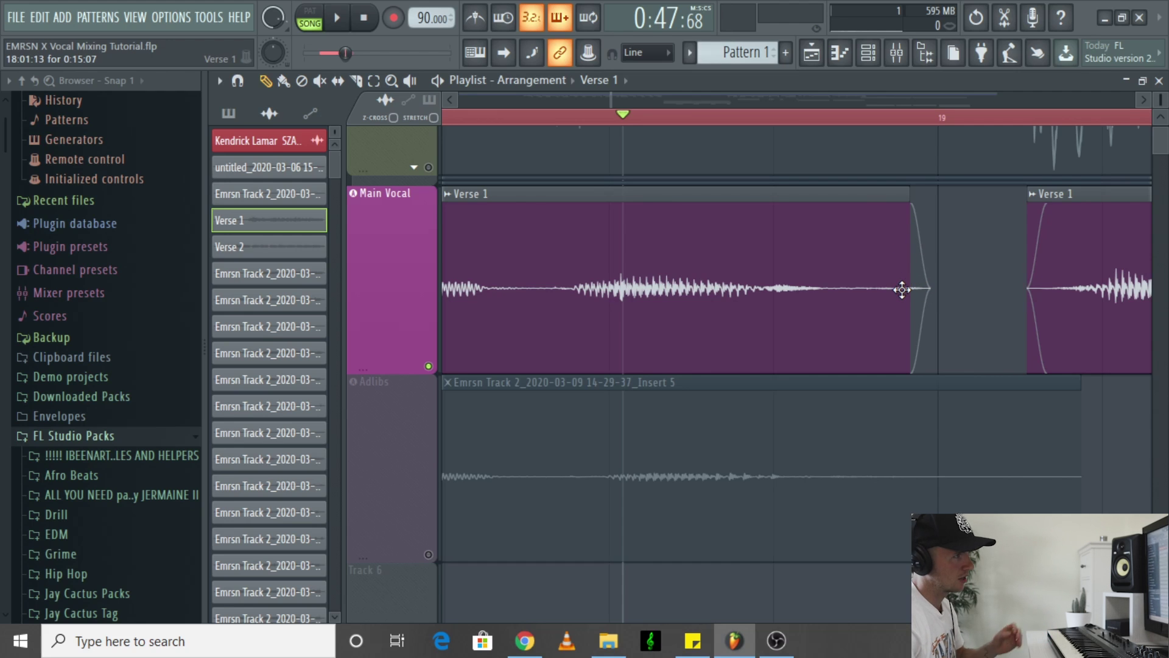
double_click(825, 283)
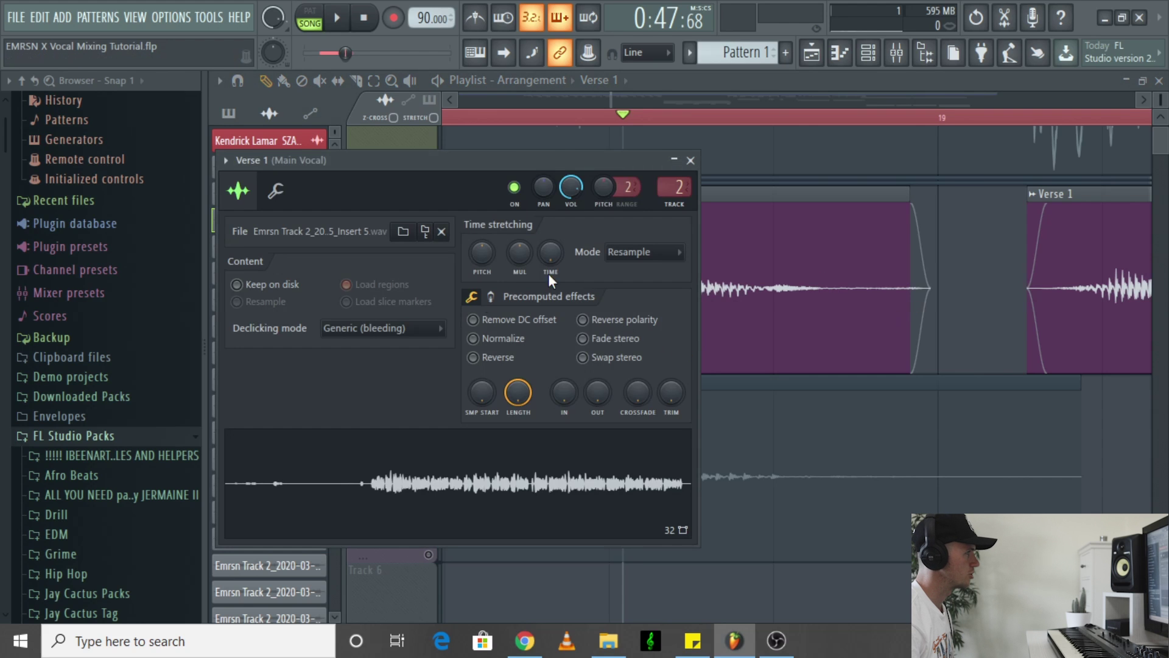
left_click(684, 162)
Create an automation clip for the volume multiplier in the Verse 1 channel's levels adjustment.
scroll(738, 195, "down", 2)
scroll(785, 302, "down", 6)
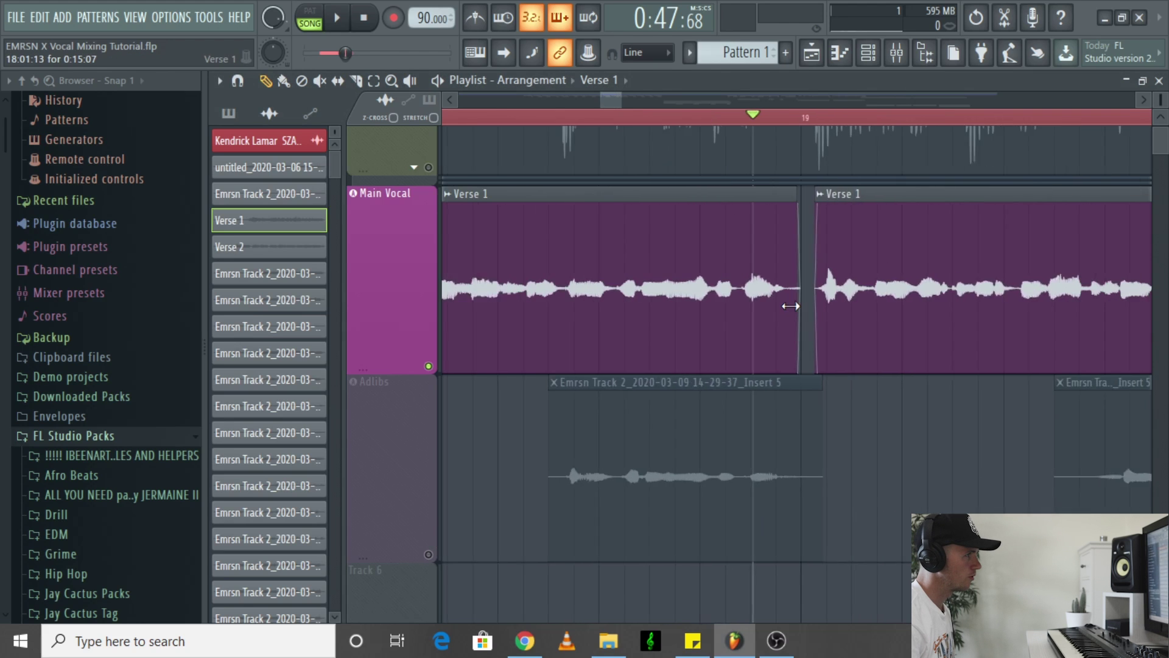
scroll(732, 434, "down", 3)
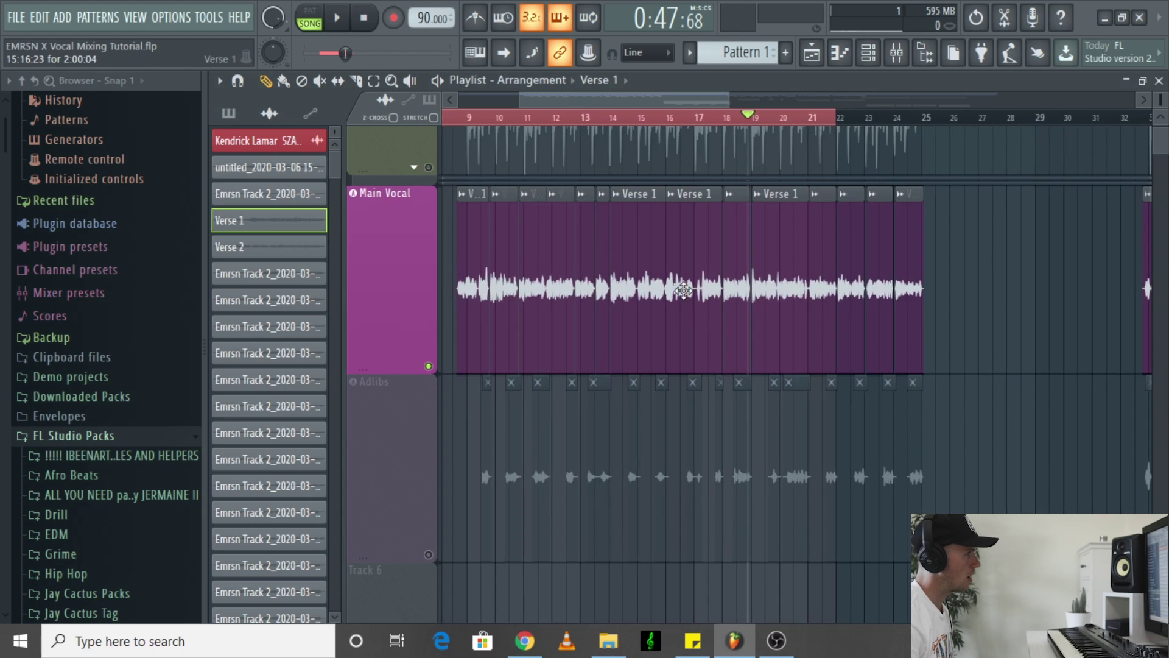
scroll(588, 291, "down", 2)
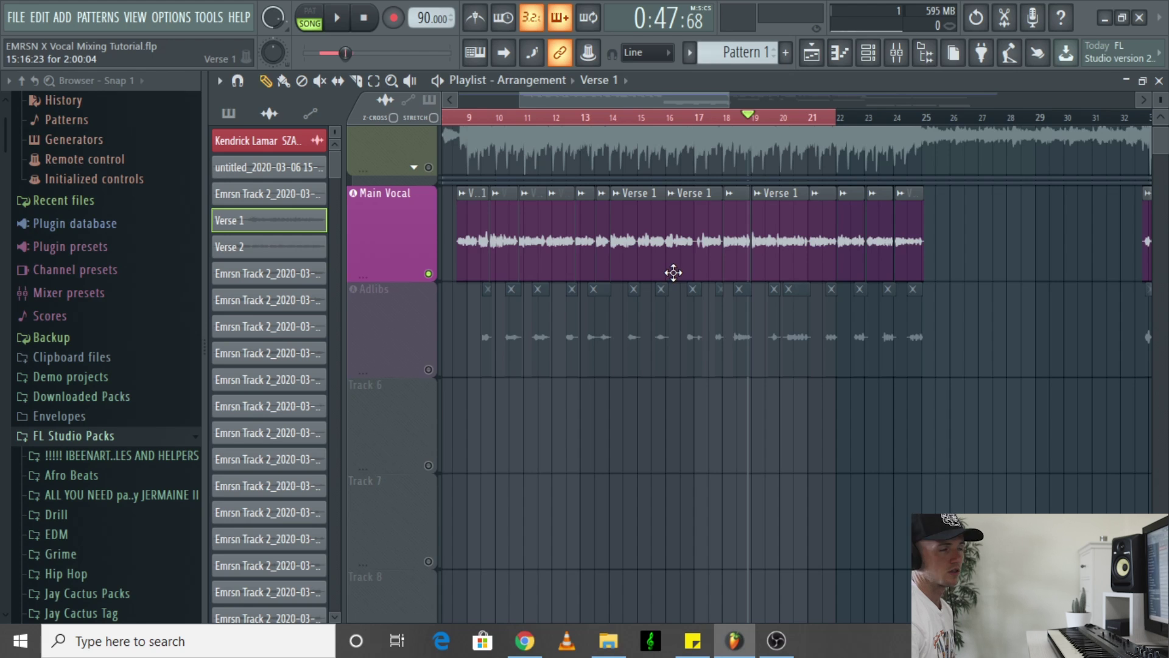
scroll(717, 295, "down", 2)
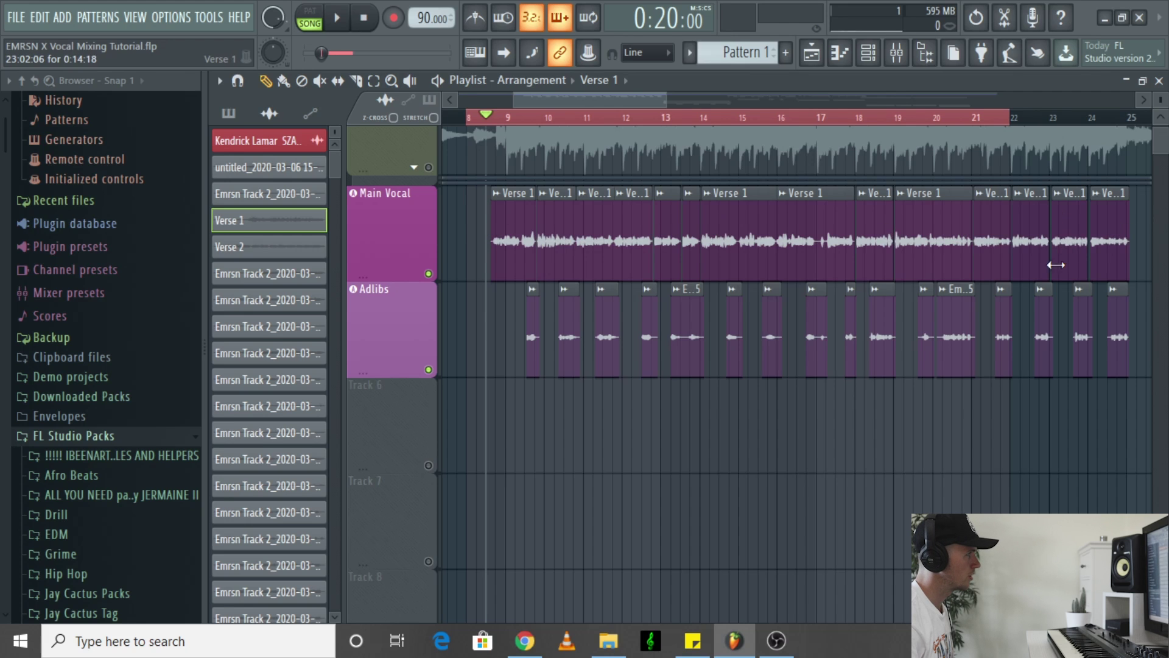
double_click(511, 219)
left_click(693, 156)
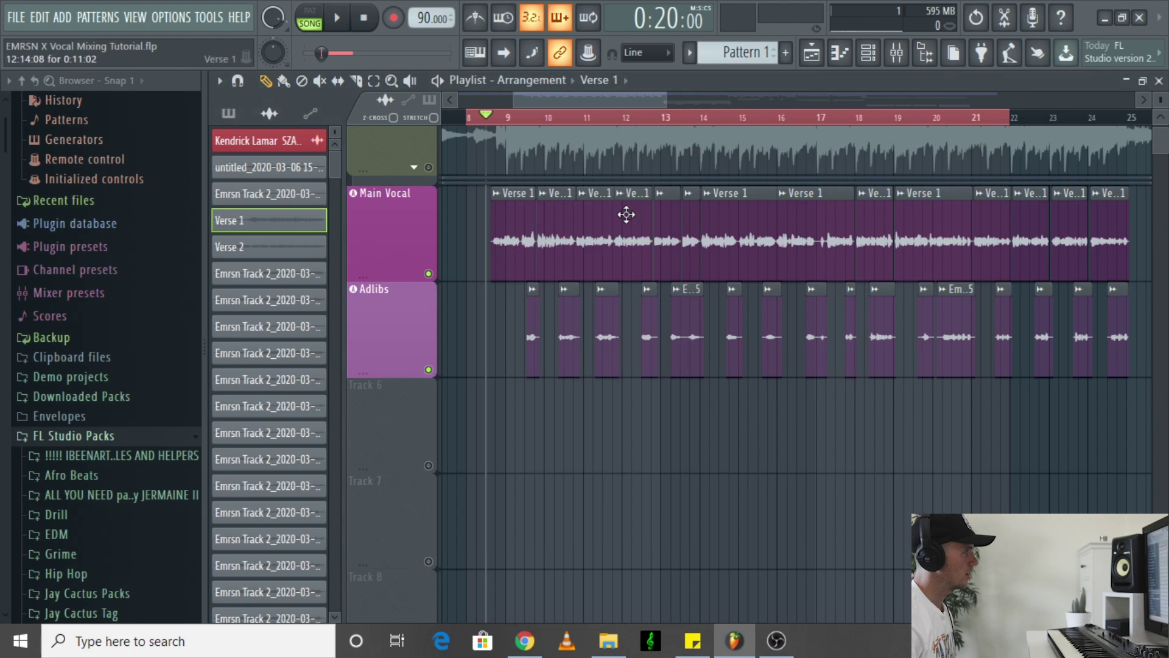
double_click(515, 220)
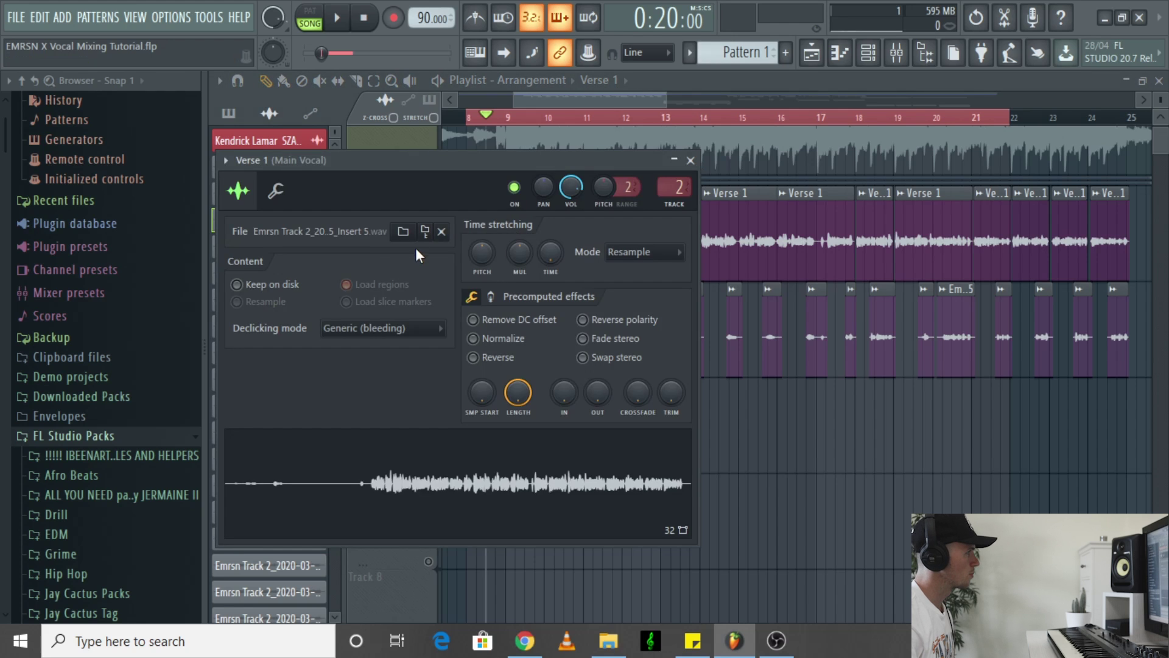
left_click(275, 192)
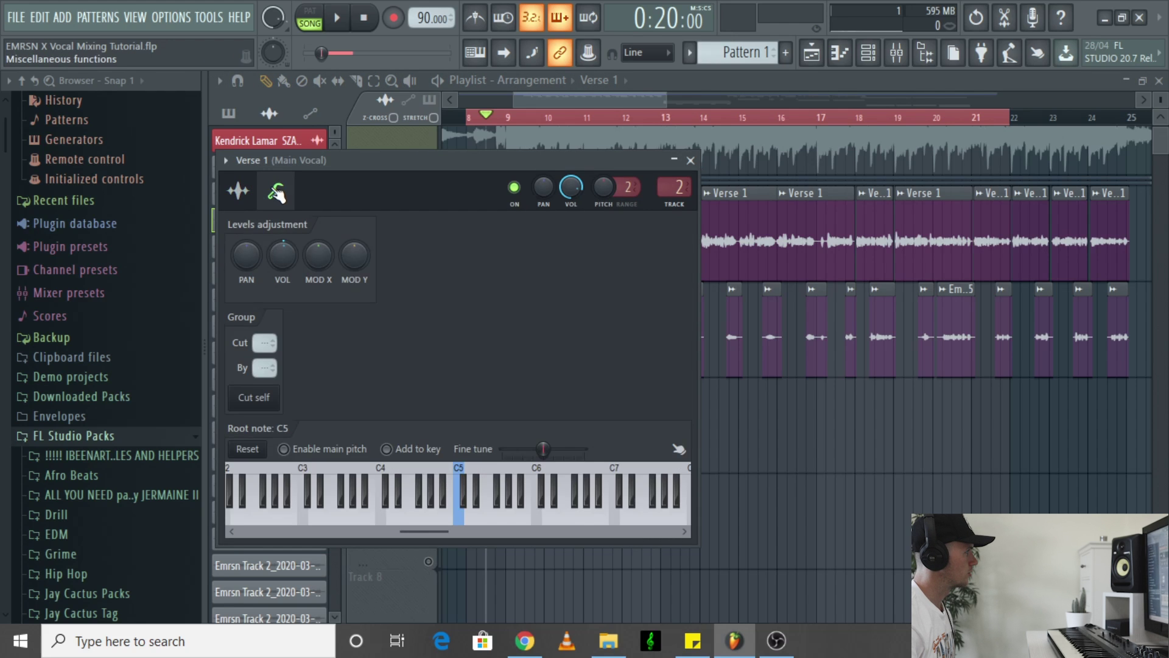
right_click(284, 254)
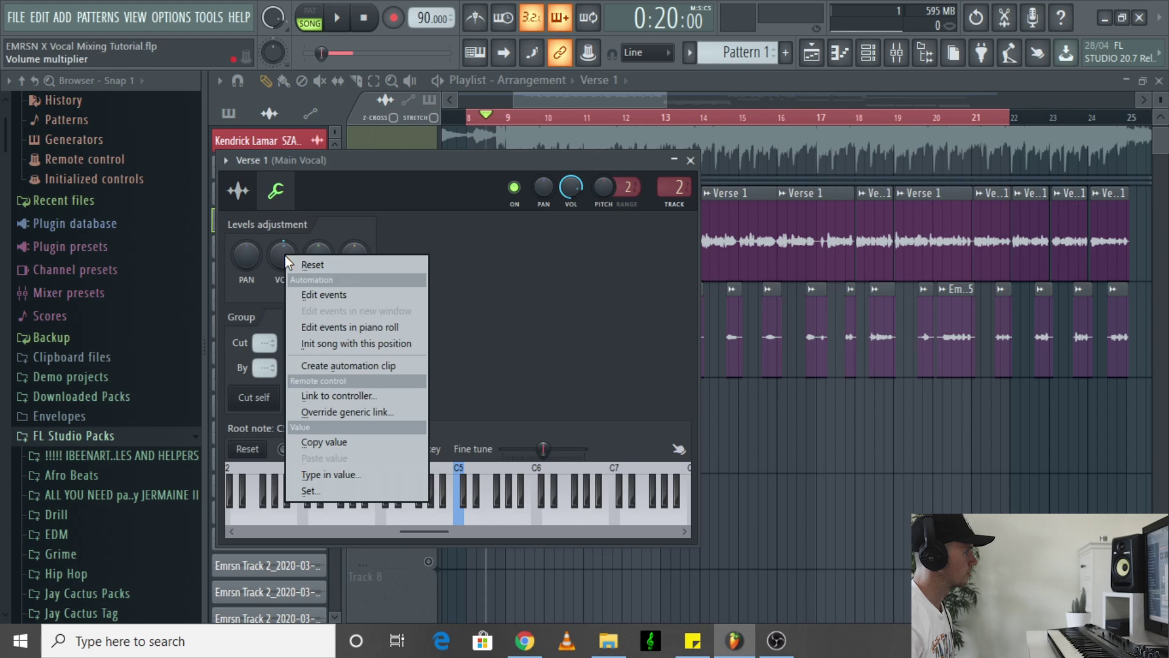
left_click(348, 366)
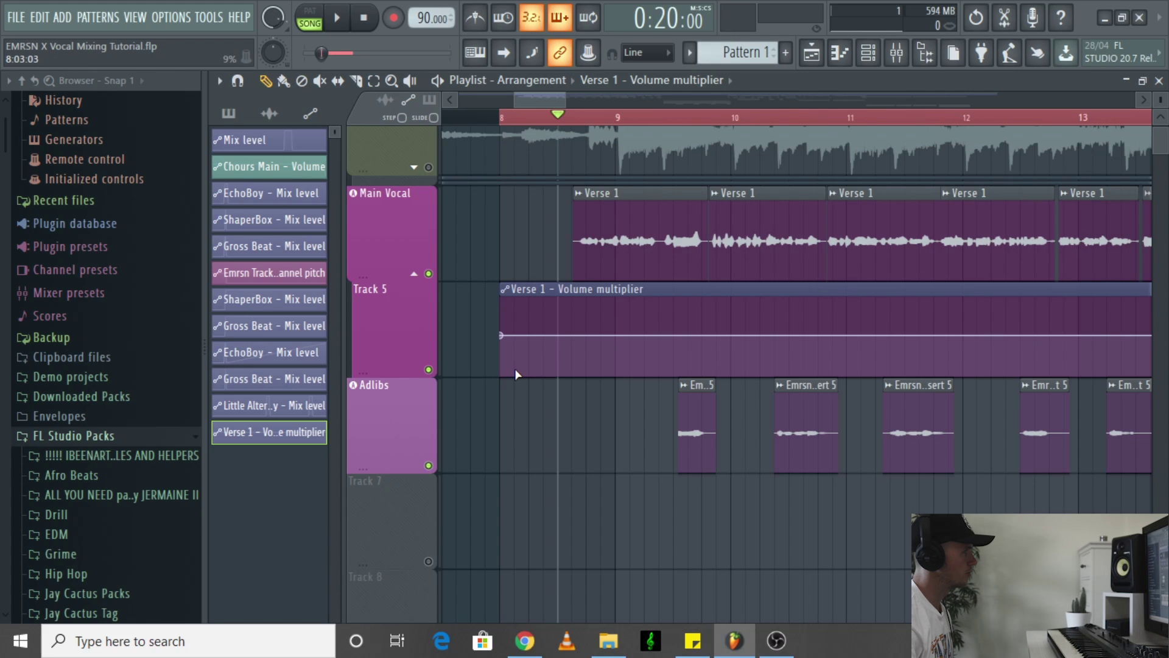
Copy the volume automation's starting value and paste it as 52% onto a new point at 10:10:00.
right_click(502, 334)
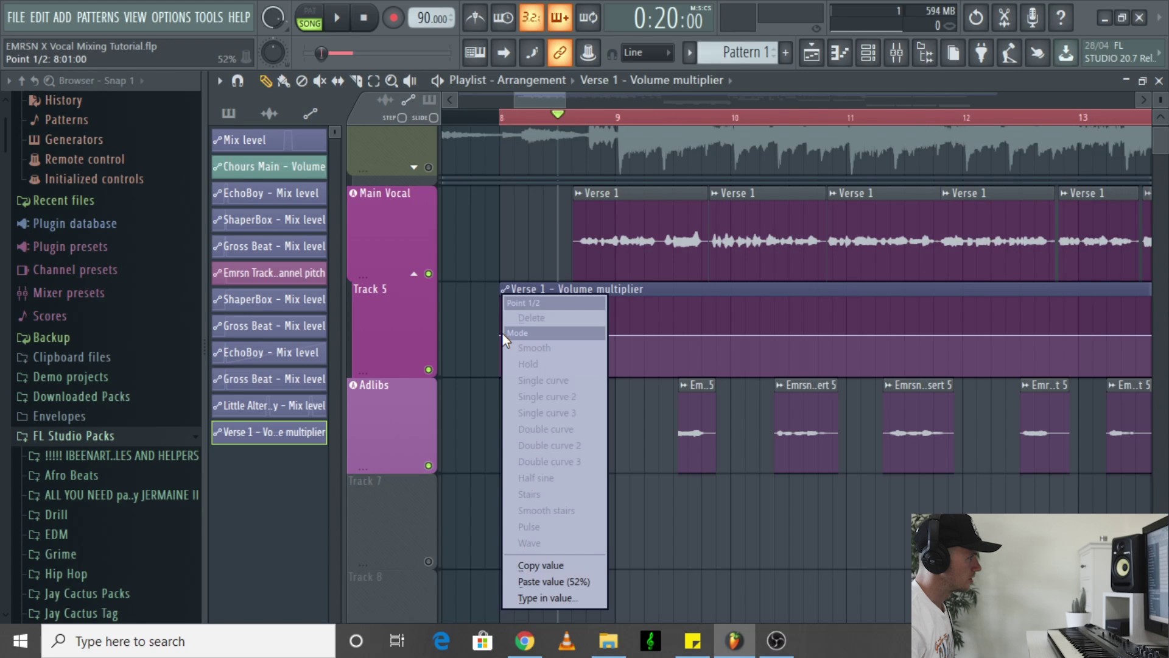
left_click(578, 560)
scroll(814, 338, "up", 4)
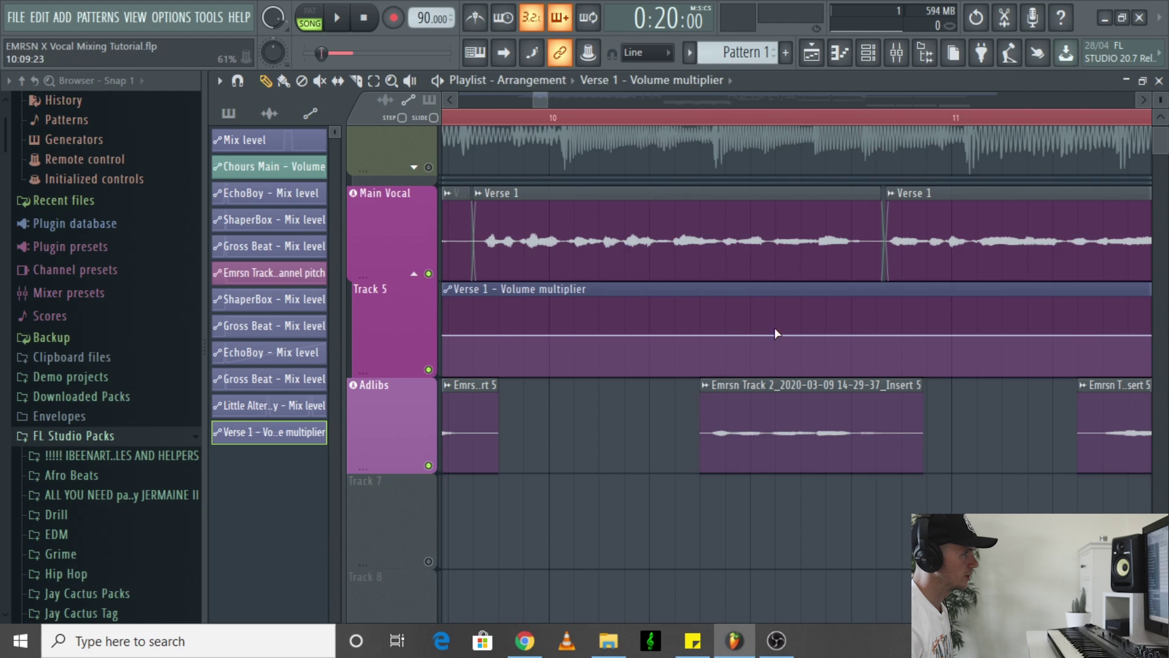
scroll(779, 334, "up", 3)
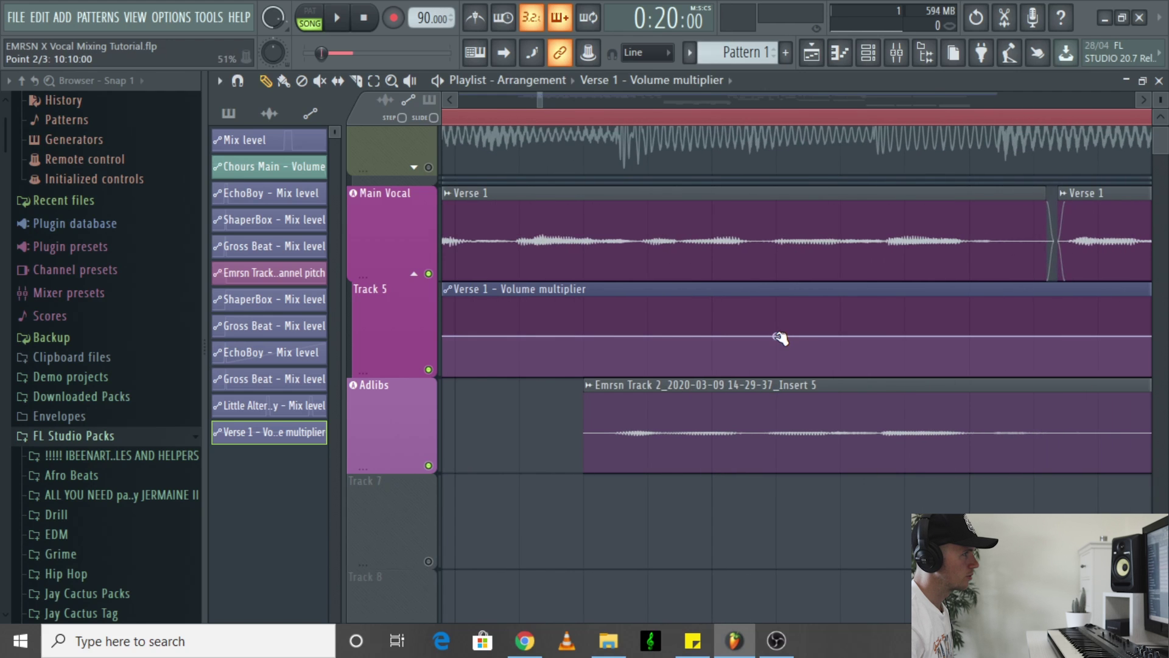
right_click(778, 336)
left_click(816, 580)
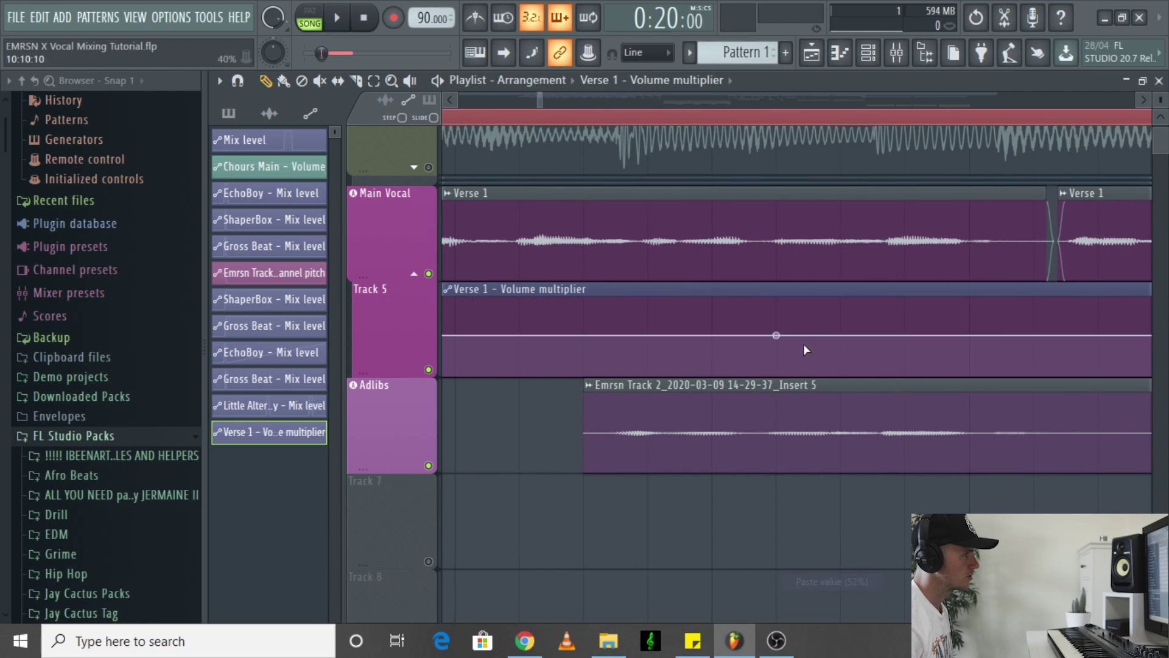
Dip the Verse 1 volume automation to about 26% from 10:10:00 to 10:13:00, and paste the 52% level onto the return point.
left_click(779, 355)
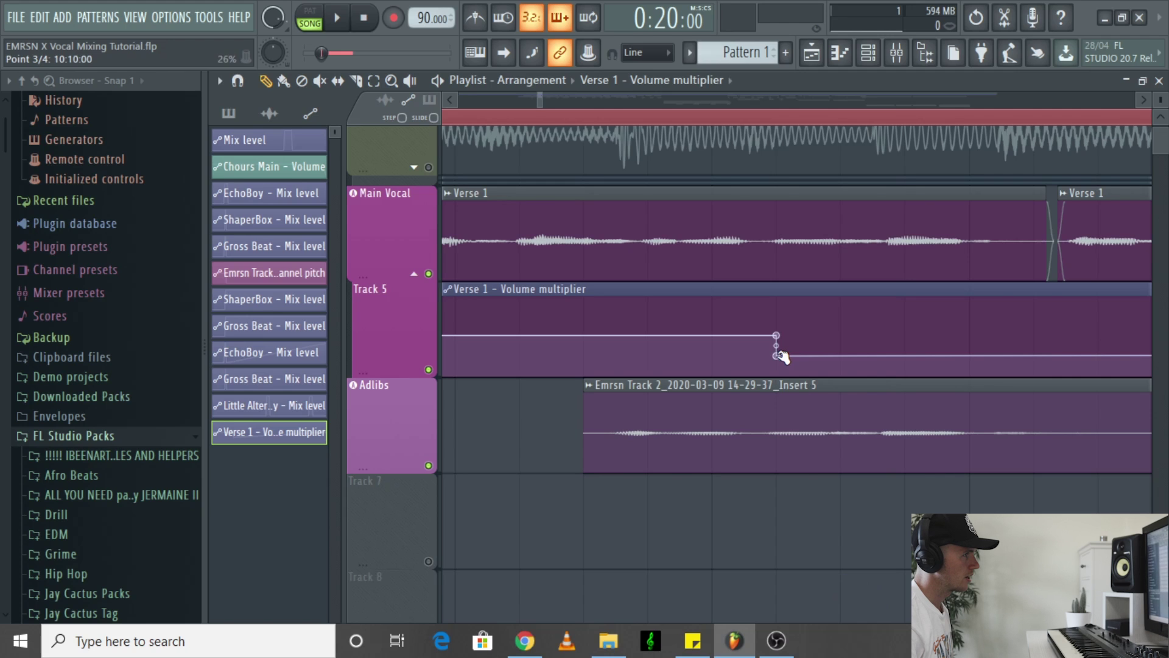
left_click(971, 355)
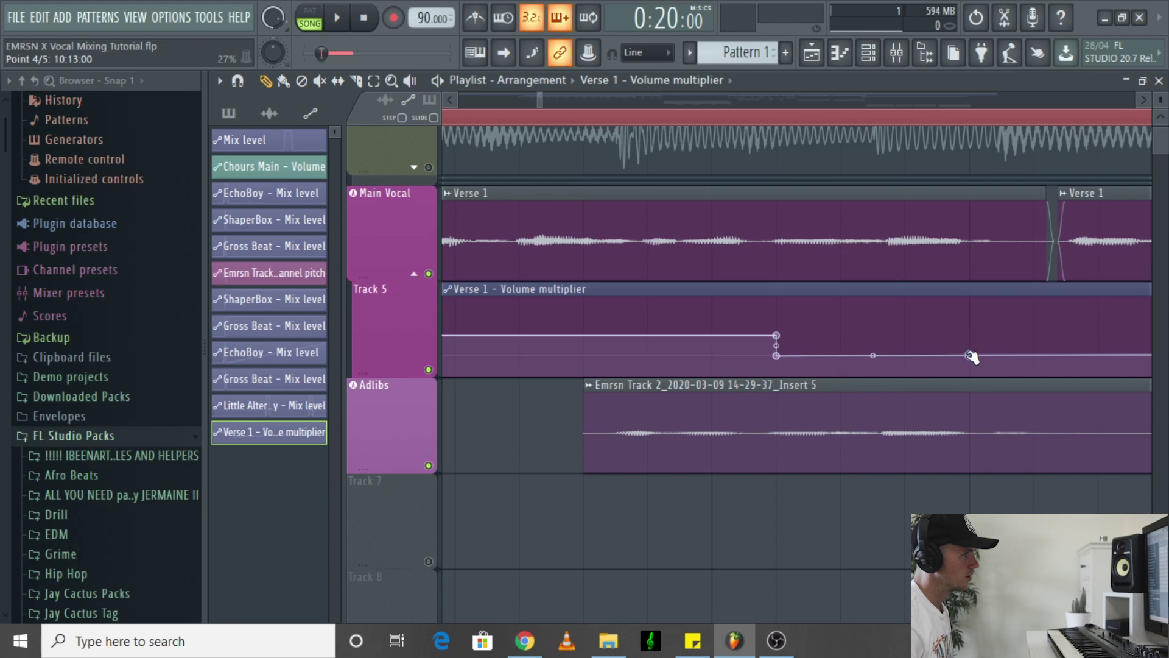
left_click(968, 335)
right_click(972, 335)
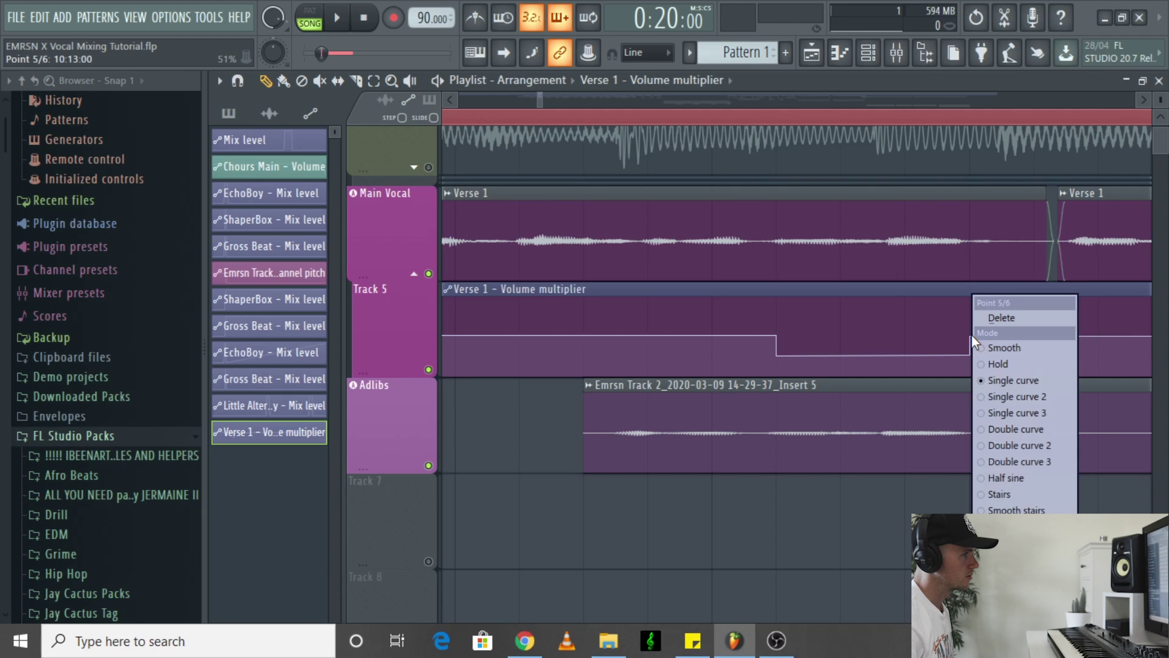
left_click(1010, 579)
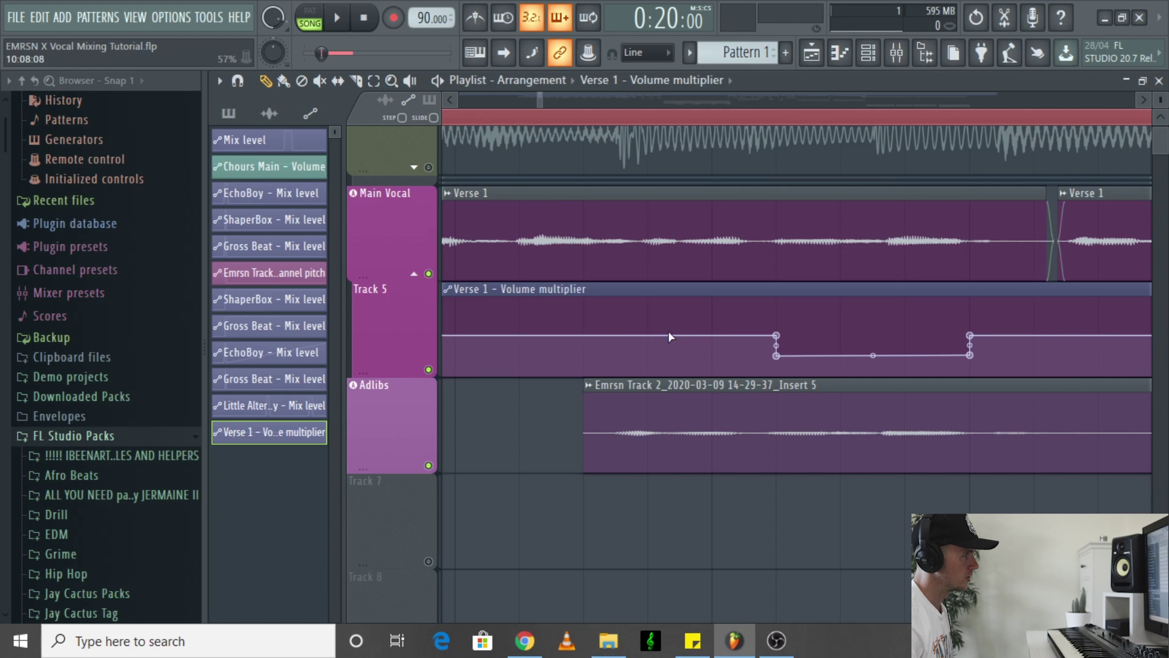
Copy the value of the dip's low point at 10:10:00 and paste it onto the low point at 10:13:00.
right_click(777, 355)
left_click(807, 564)
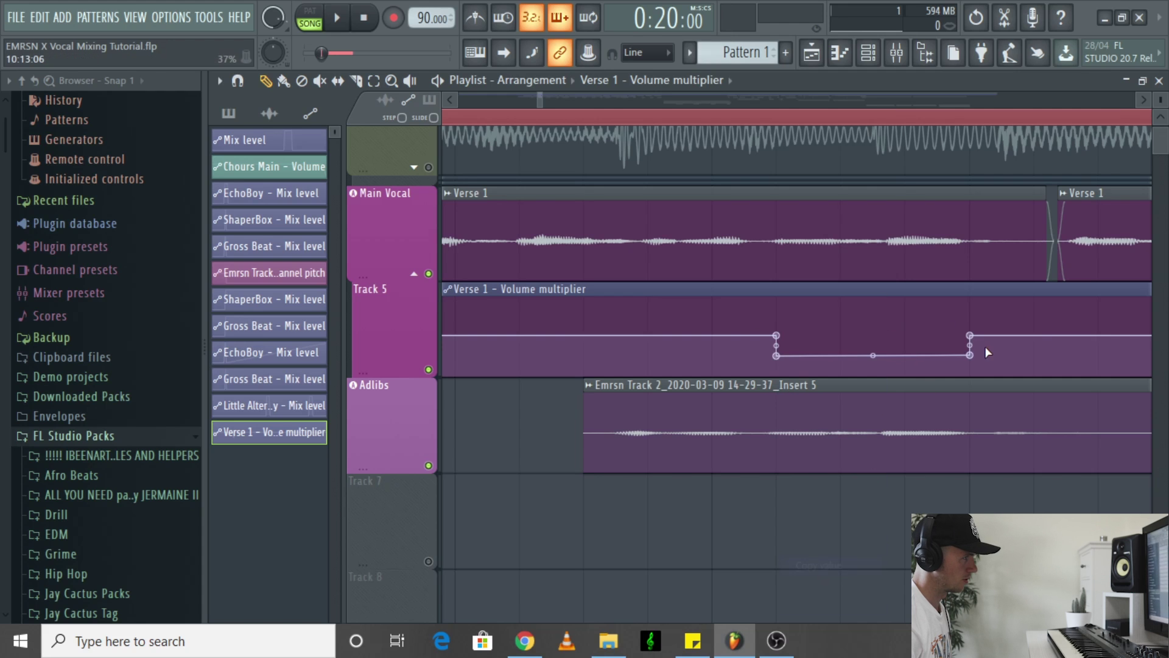
right_click(972, 355)
left_click(1006, 581)
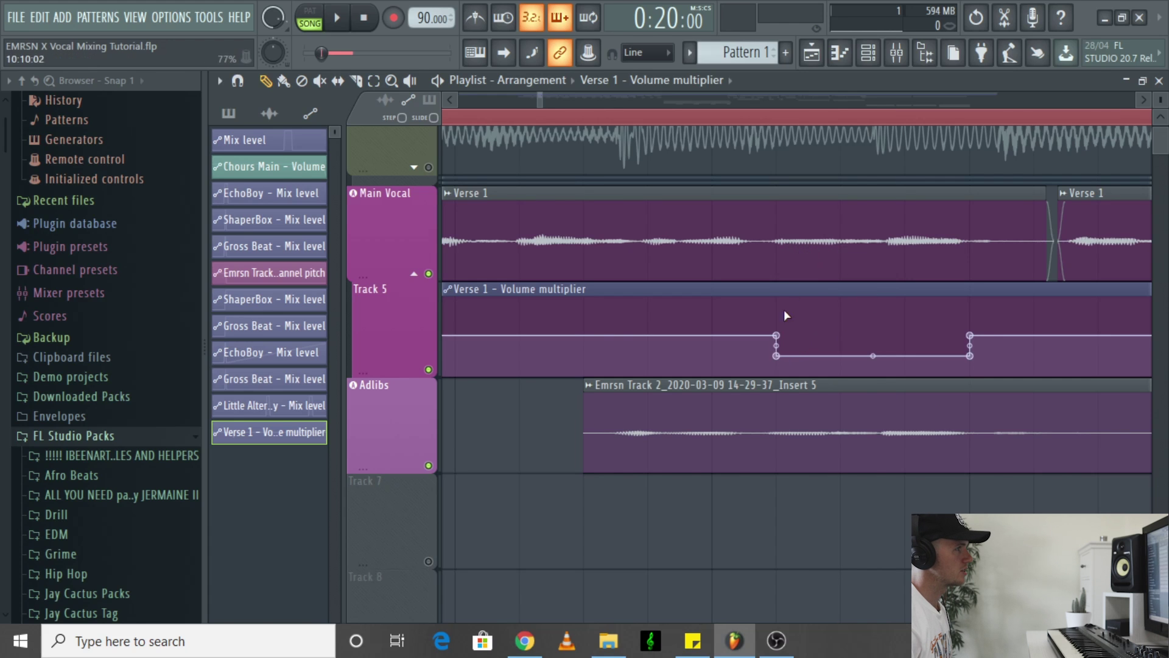
Delete the Verse 1 volume automation clip from Track 5 and unmute the Instrumental track.
right_click(784, 289)
scroll(783, 294, "down", 8)
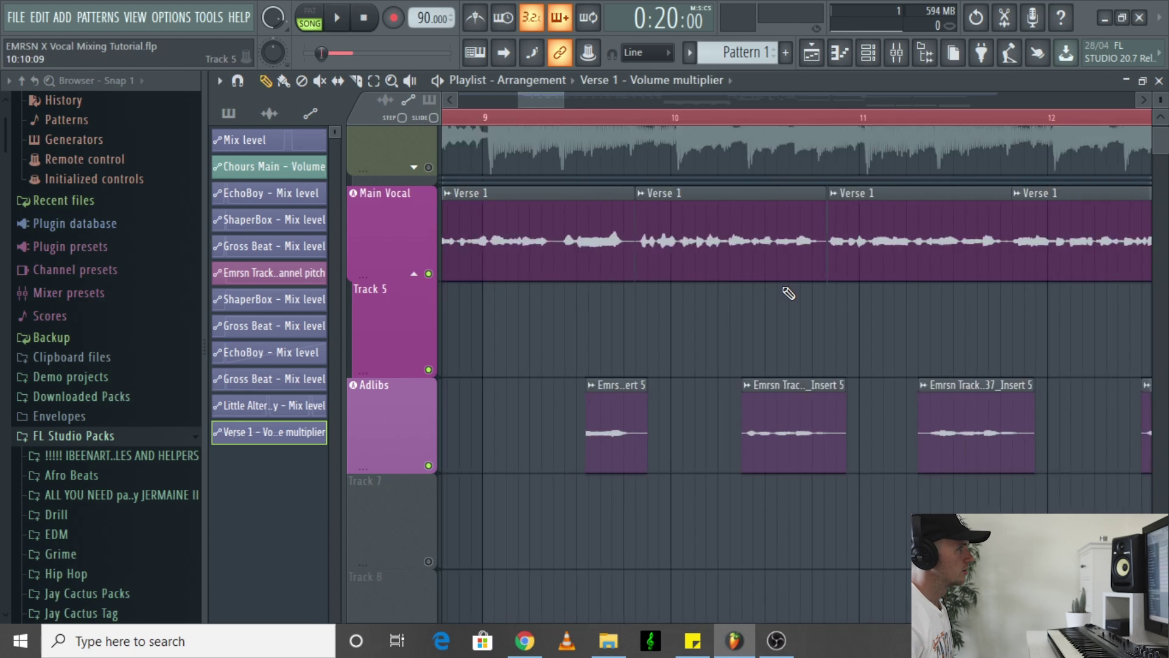
scroll(679, 279, "down", 3)
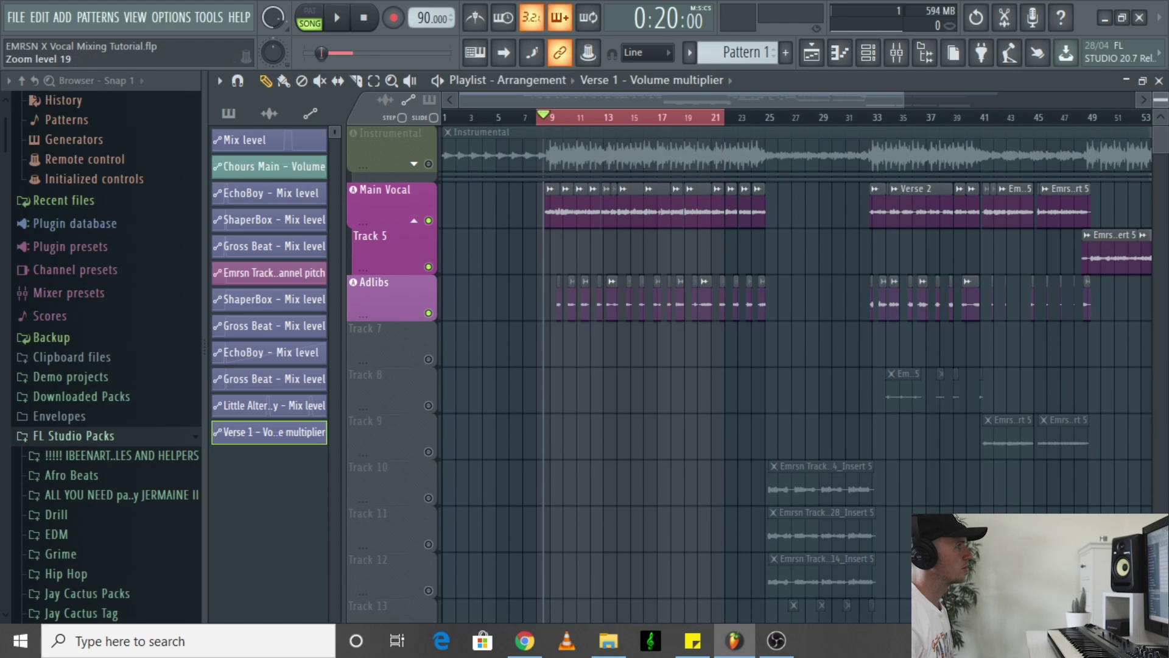
scroll(634, 261, "up", 4)
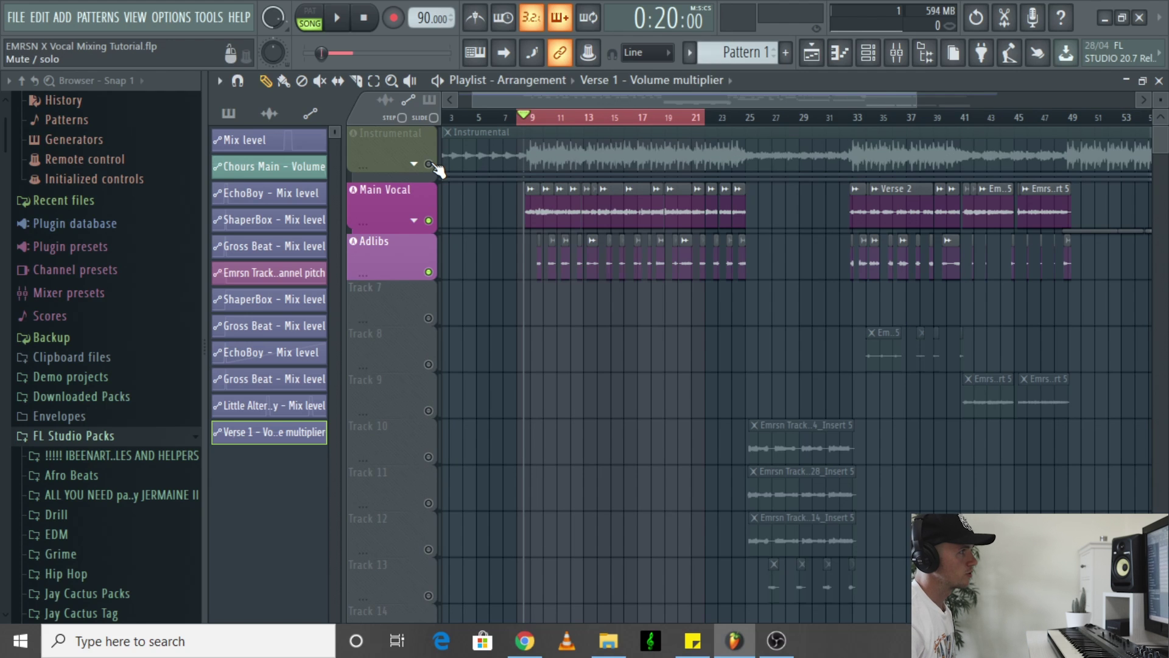
left_click(429, 164)
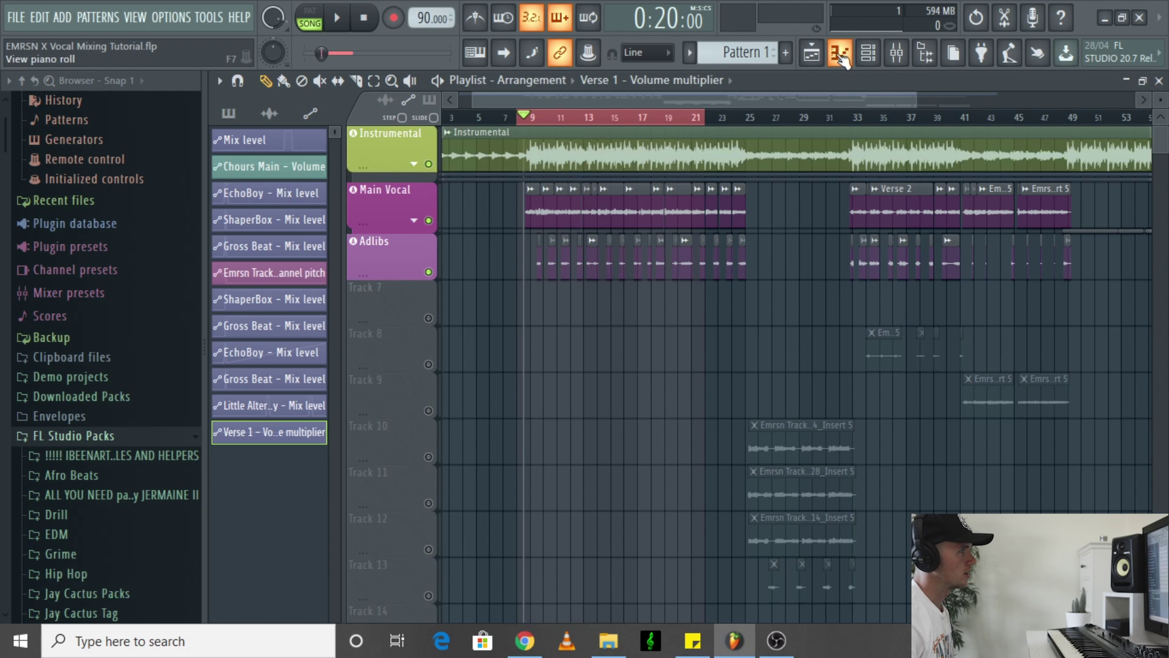
Find Fruity Limiter among all effect plugins and load it into slot 1 of the Main Vocal mixer track.
left_click(897, 54)
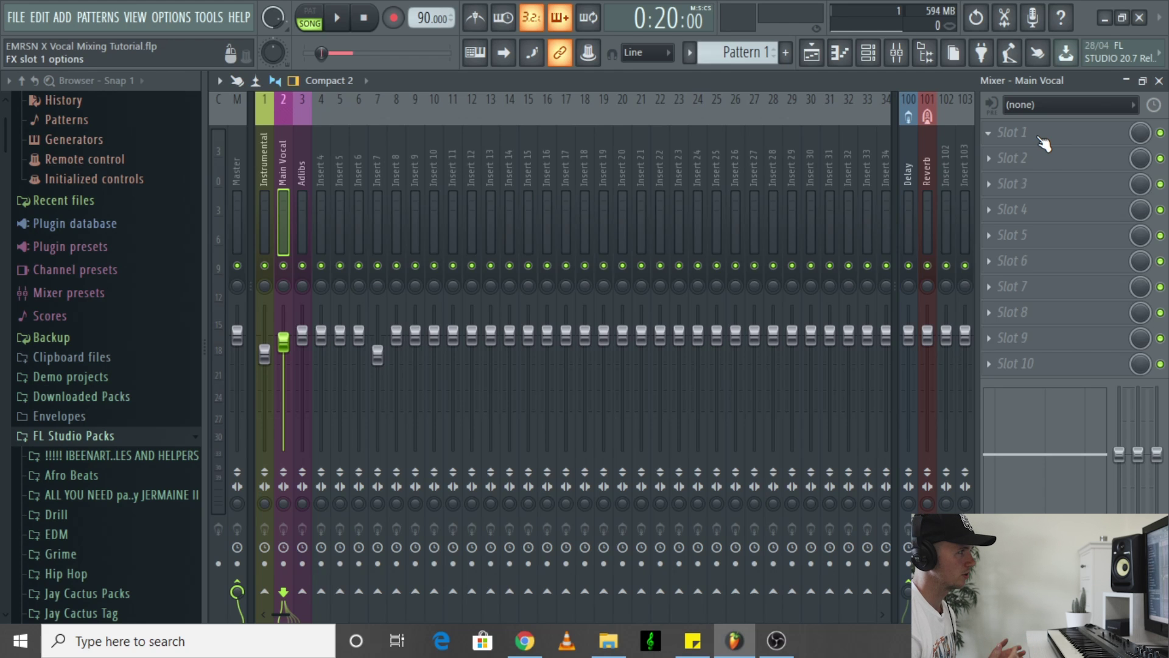
left_click(1037, 136)
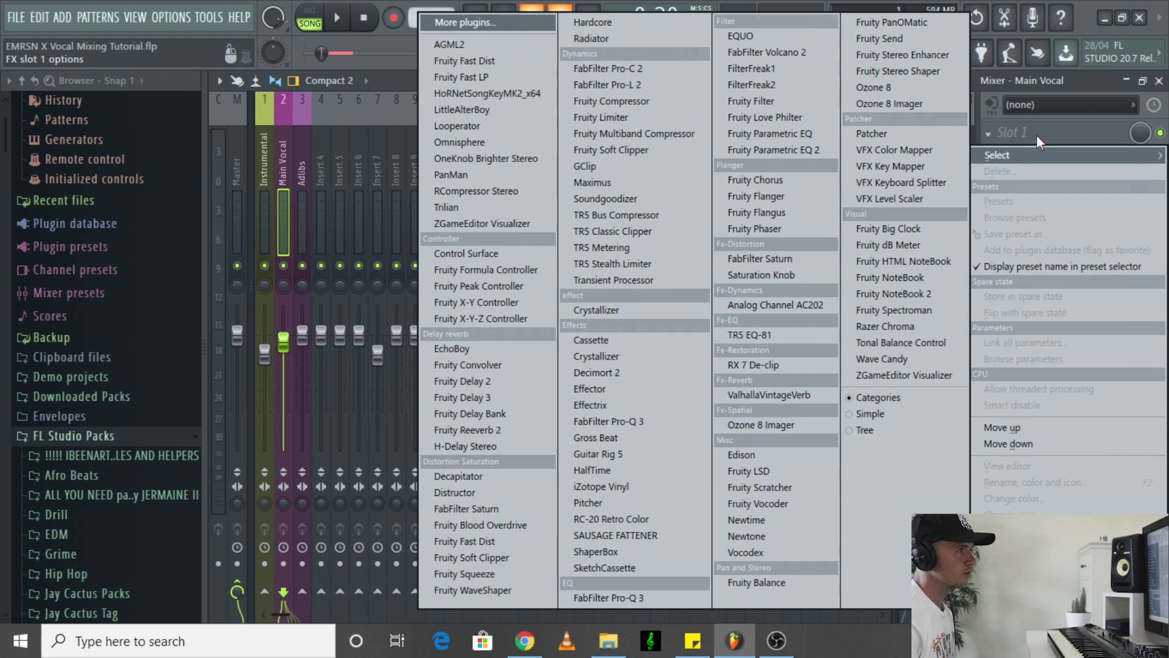
left_click(458, 24)
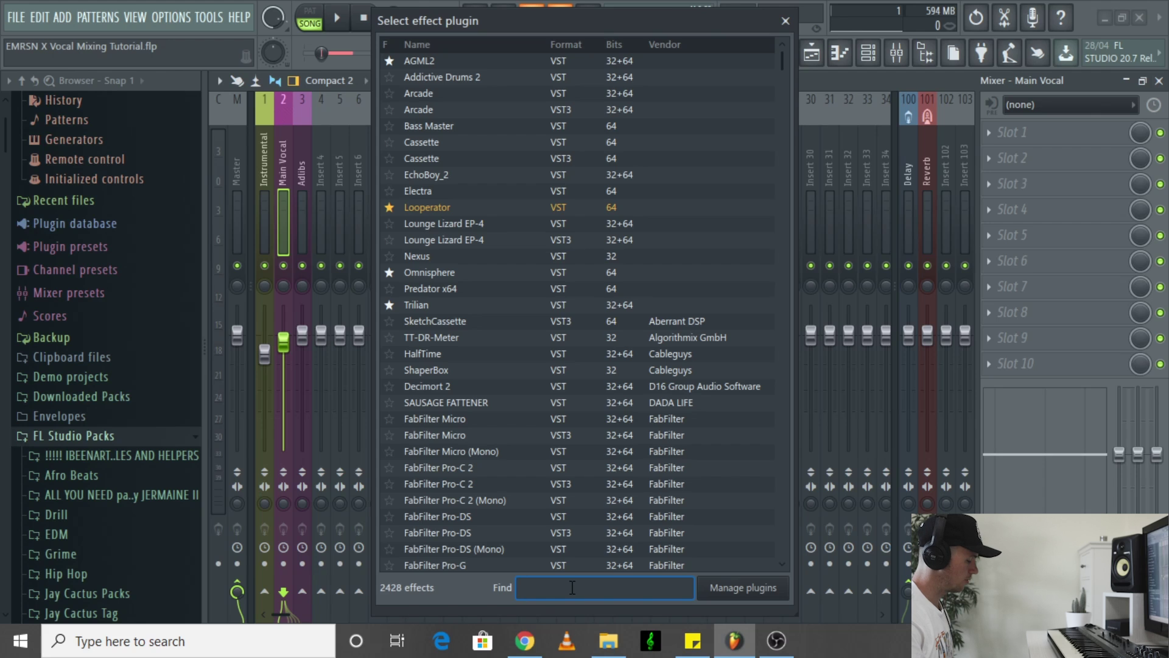
type("limit")
double_click(503, 144)
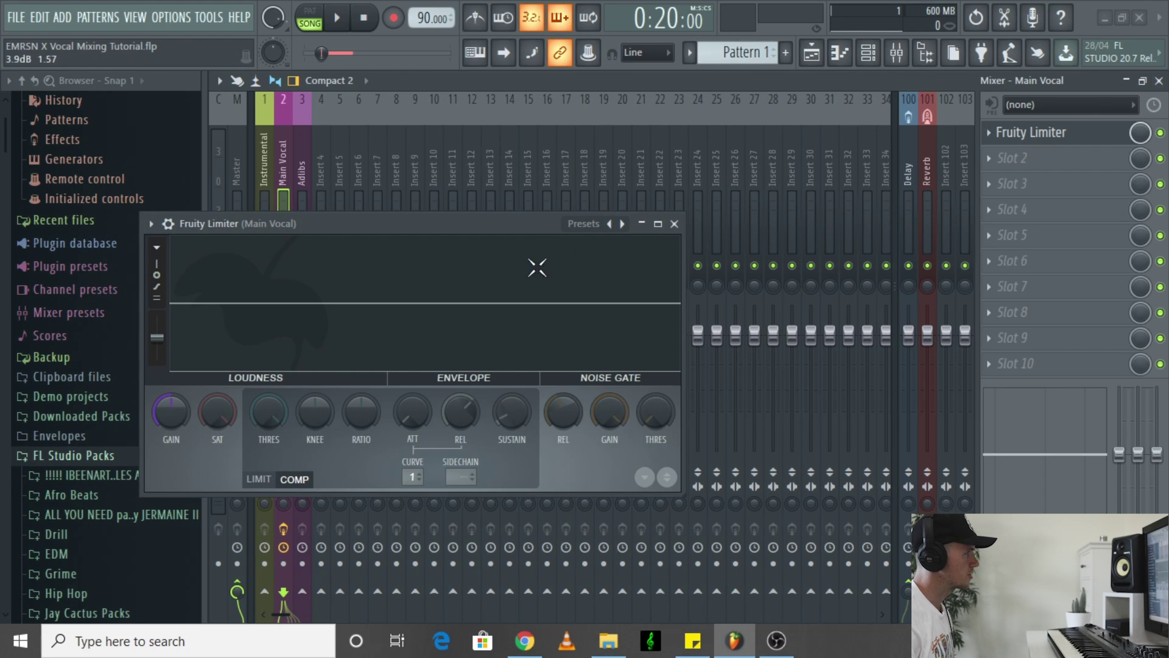
left_click_drag(521, 219, 672, 205)
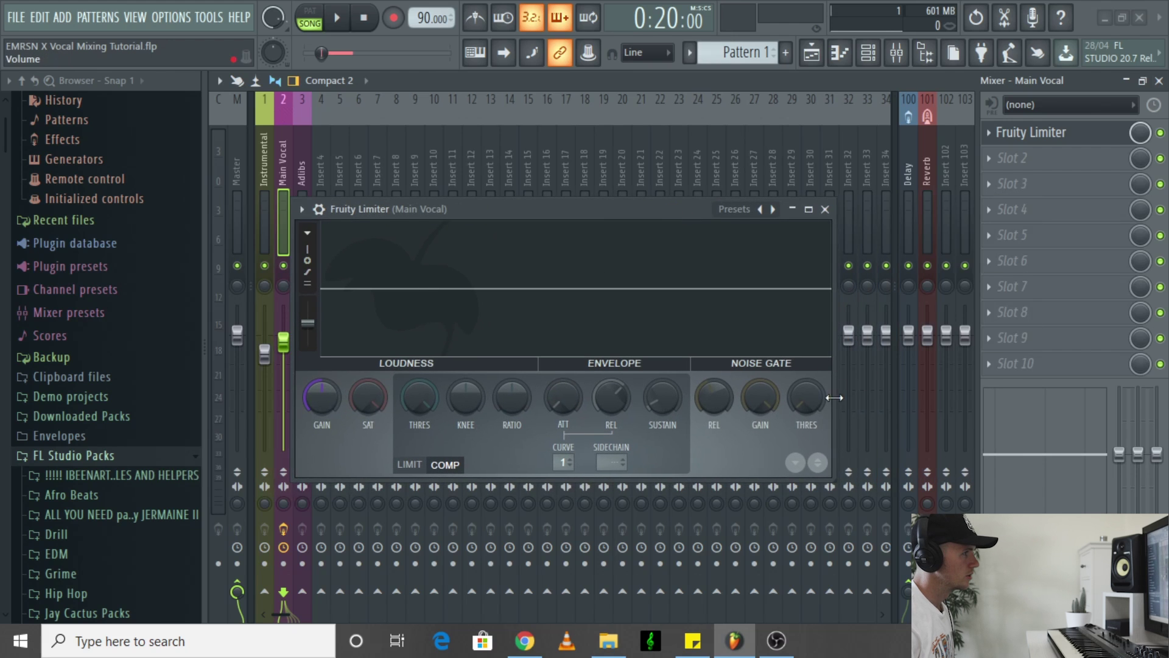
While auditioning the vocal, raise the limiter's noise gate threshold to about -19.4 dB and lower the gate gain to -INF dB.
key("space")
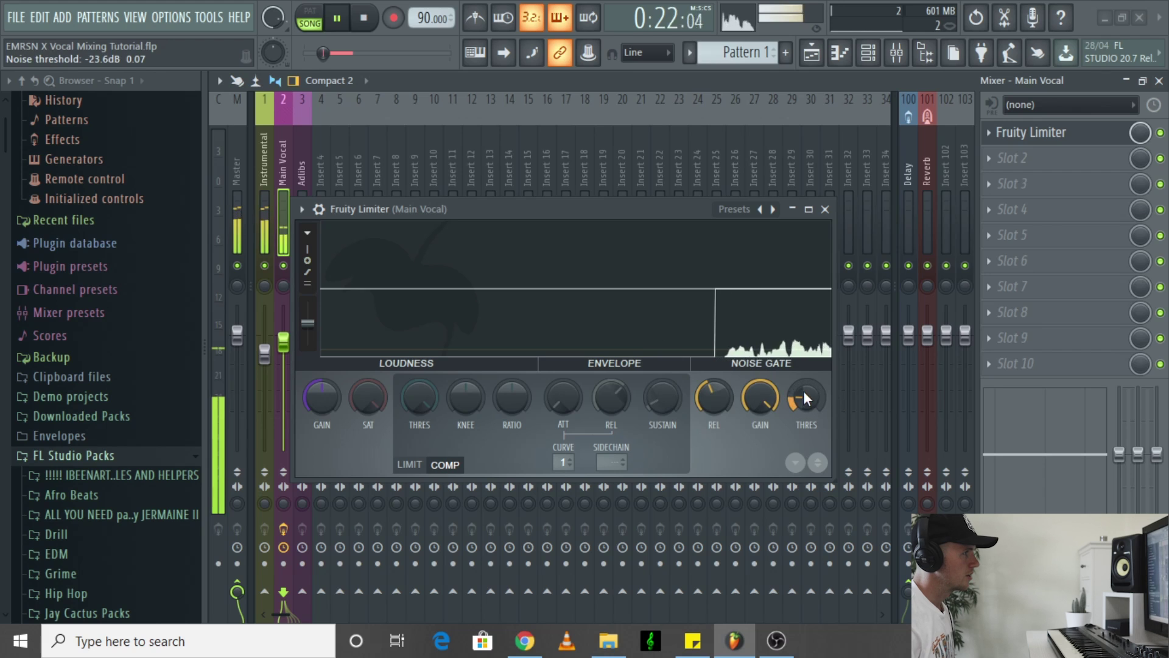
key("space")
left_click_drag(806, 398, 808, 406)
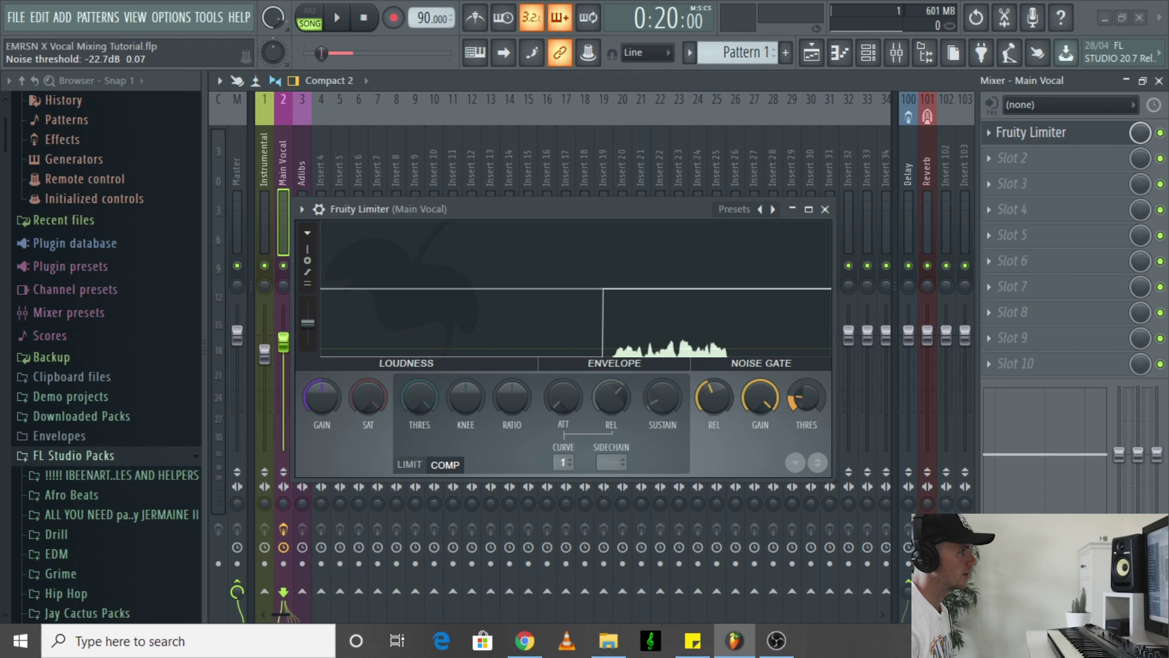
key("space")
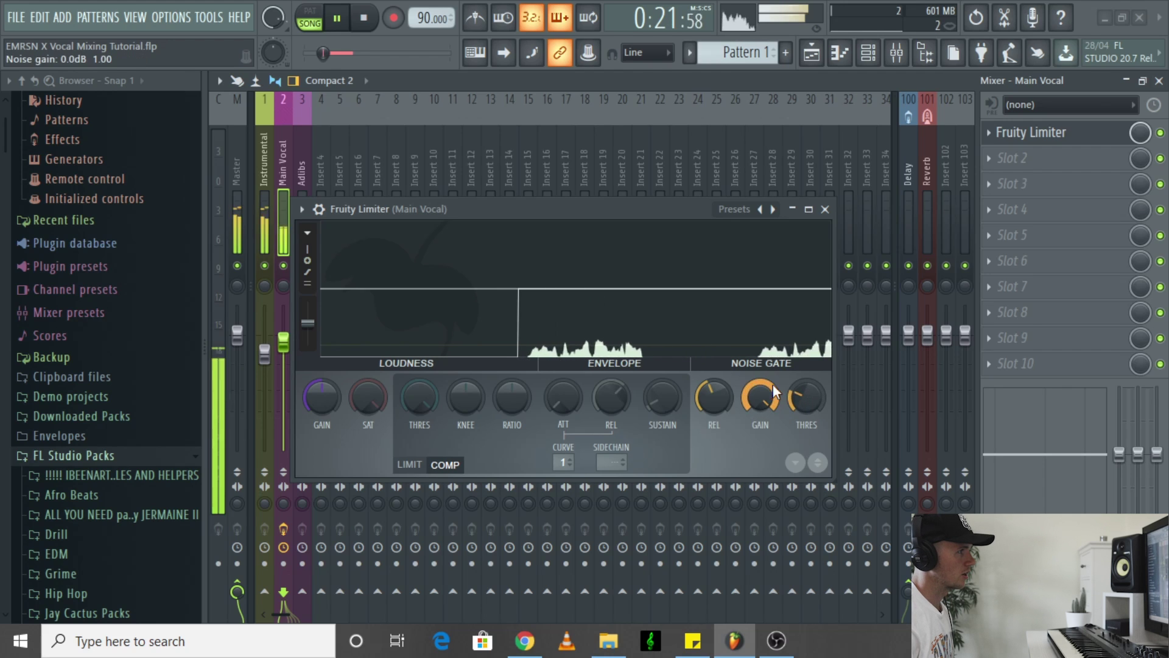
key("space")
left_click_drag(765, 394, 765, 414)
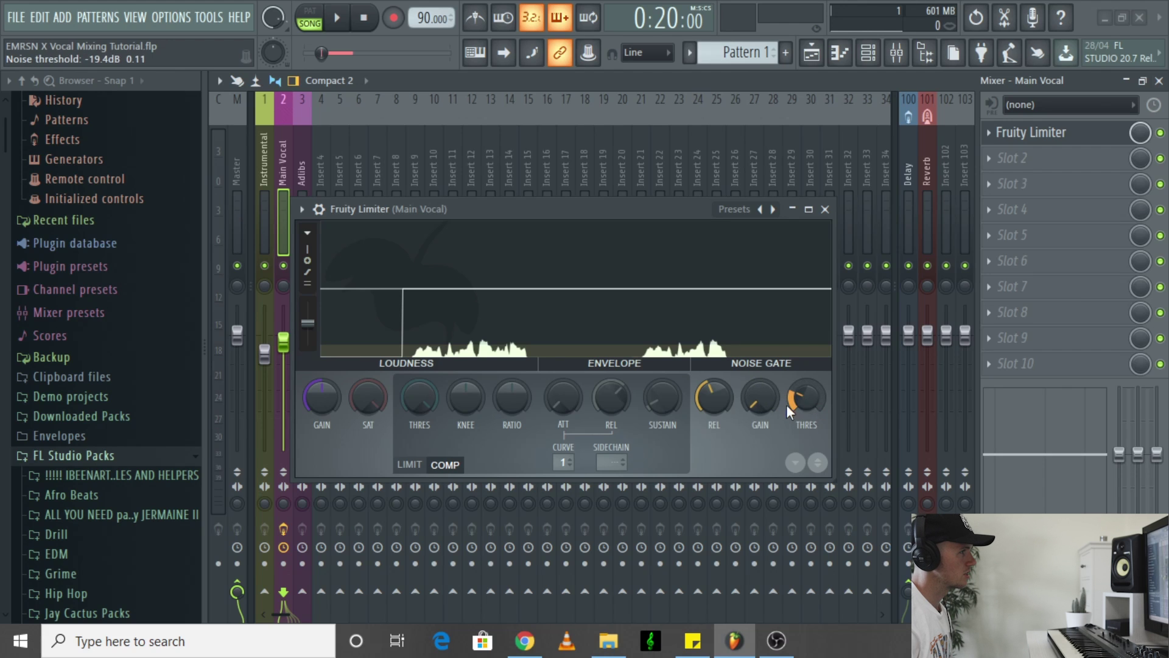
Lower the limiter's noise gate threshold to about -42 dB while auditioning the vocal, and close the plugin window.
key("space")
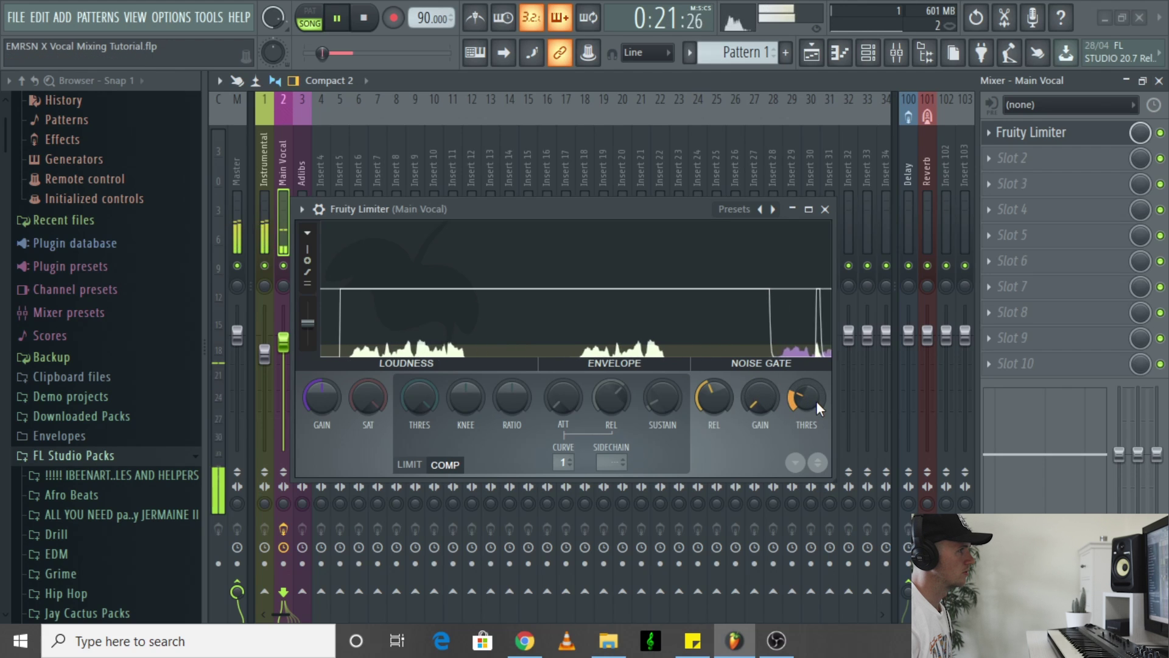
key("space")
left_click_drag(812, 392, 813, 417)
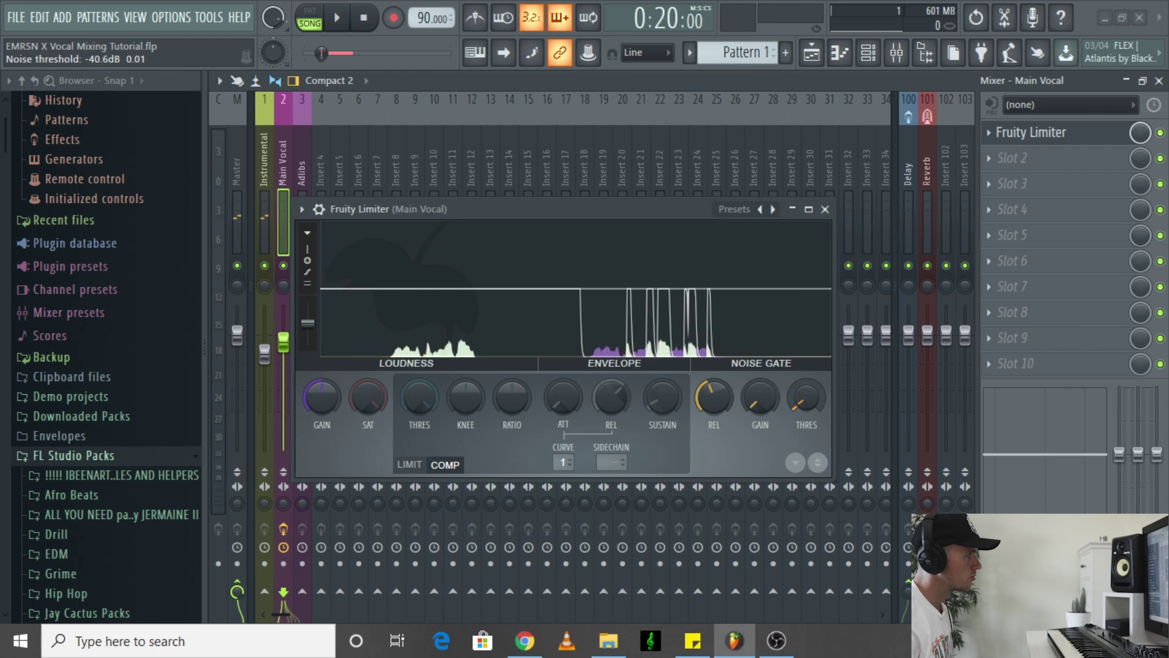
key("space")
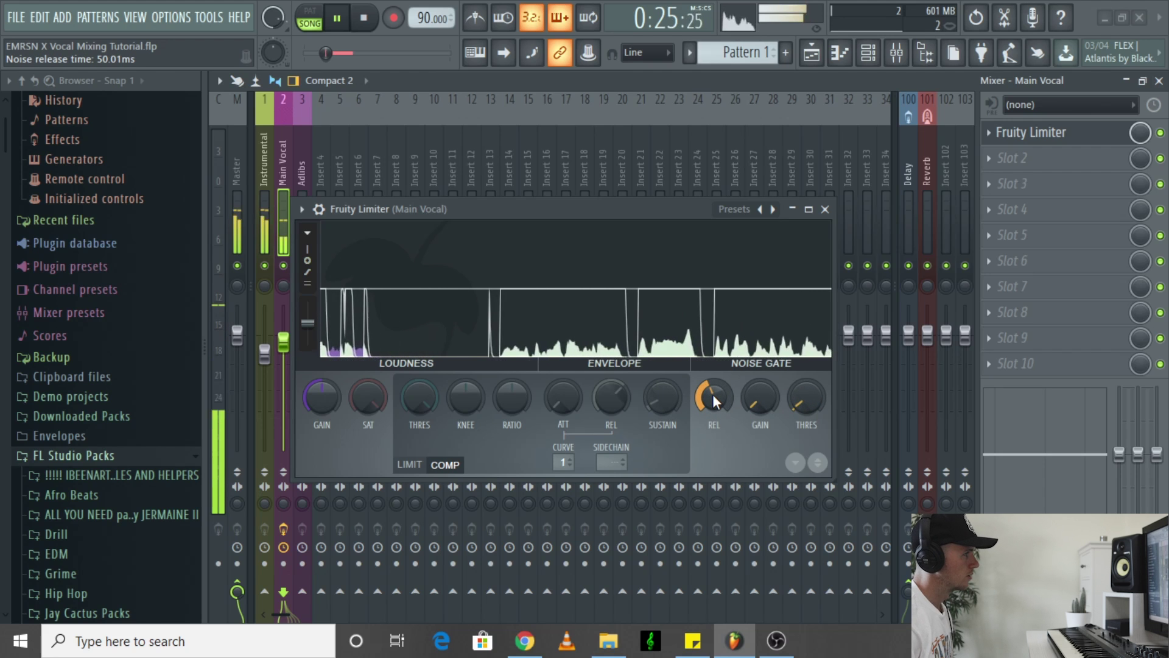
key("space")
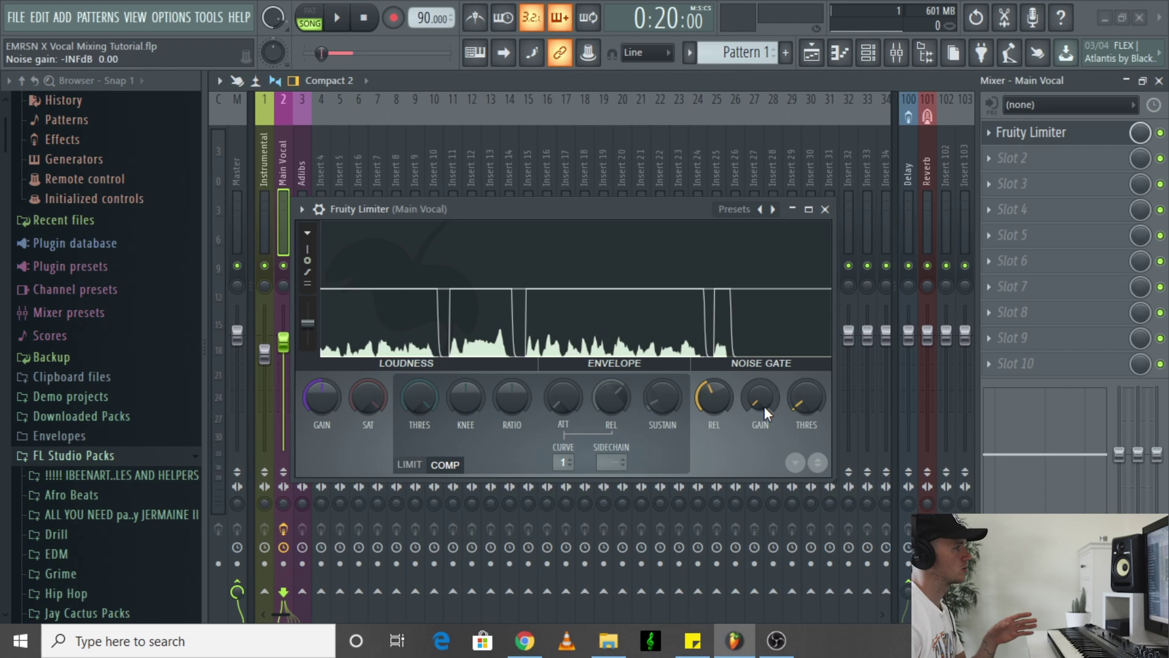
key("space")
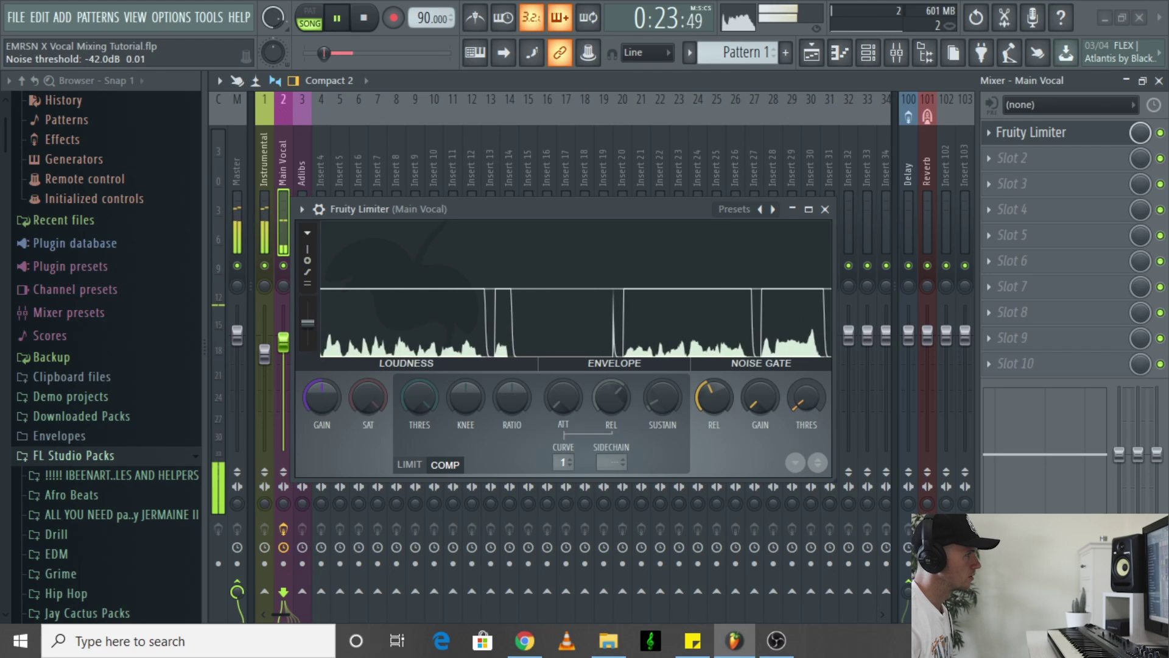
key("space")
left_click(826, 209)
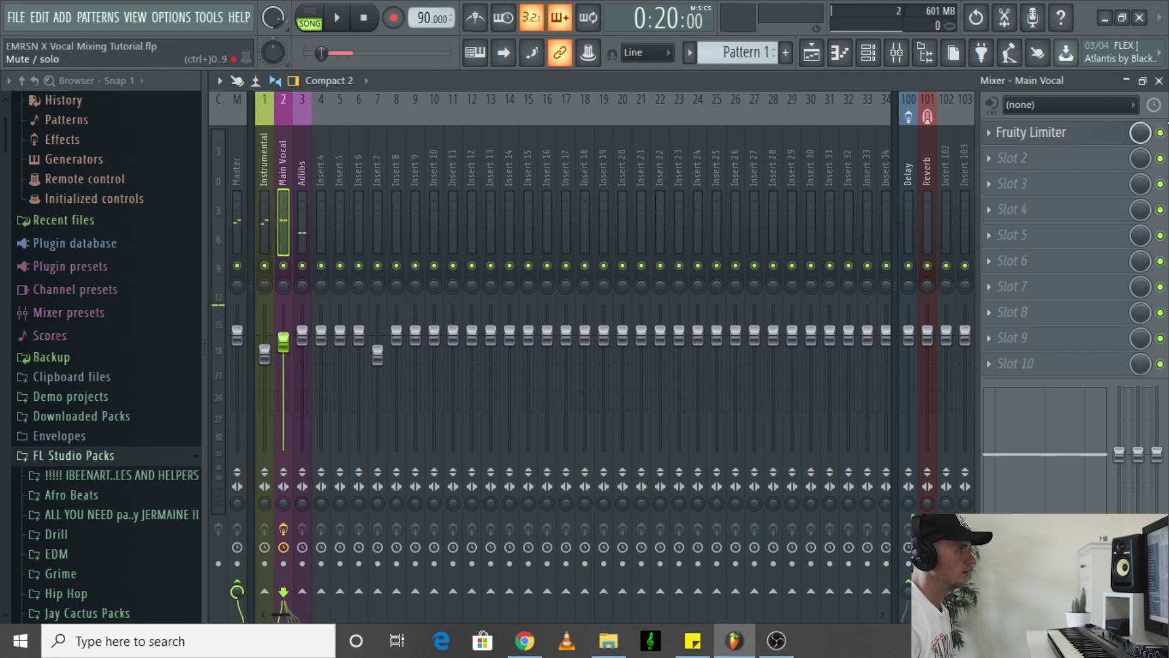
Load Fruity Parametric EQ 2 into slot 2 of the Main Vocal mixer track.
left_click(1023, 158)
left_click(800, 149)
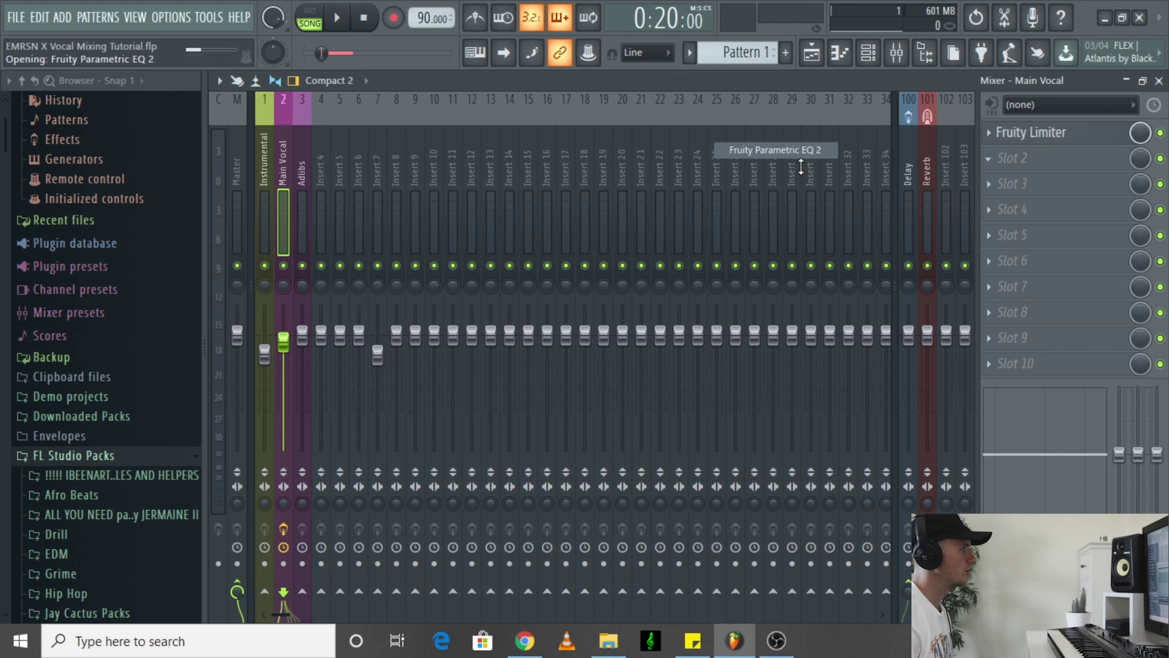
left_click_drag(429, 240, 696, 167)
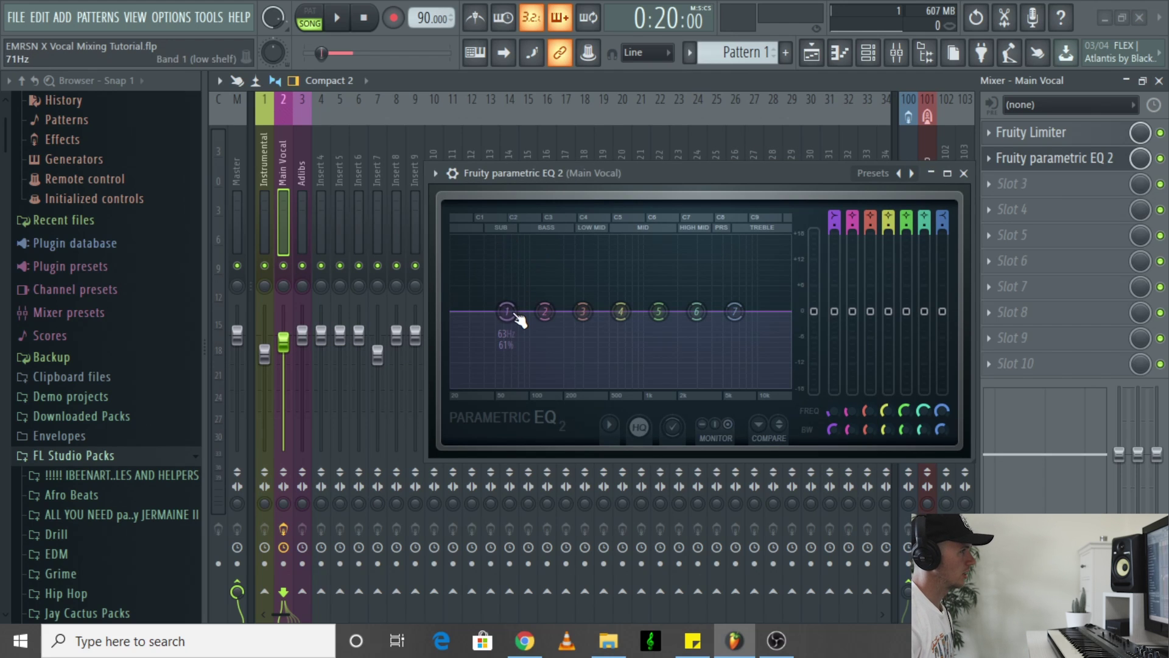
Cut the vocal's low end with EQ band 1 as a Steep 4 low shelf at -18 dB and about 75 Hz.
key("space")
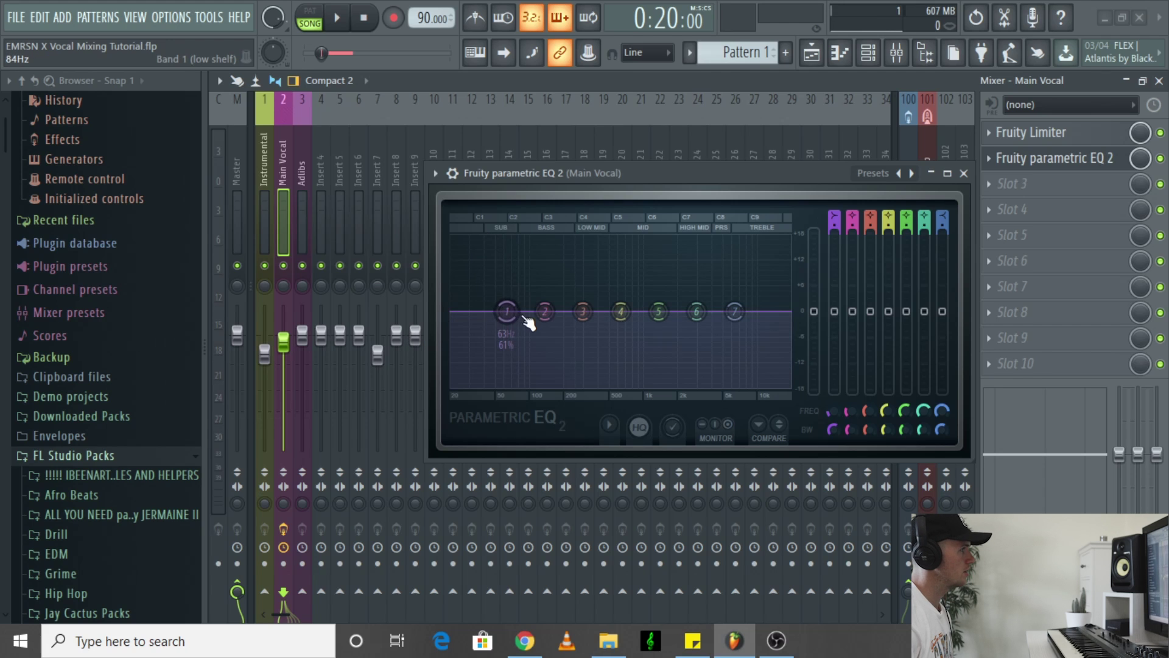
left_click_drag(515, 318, 486, 385)
key("space")
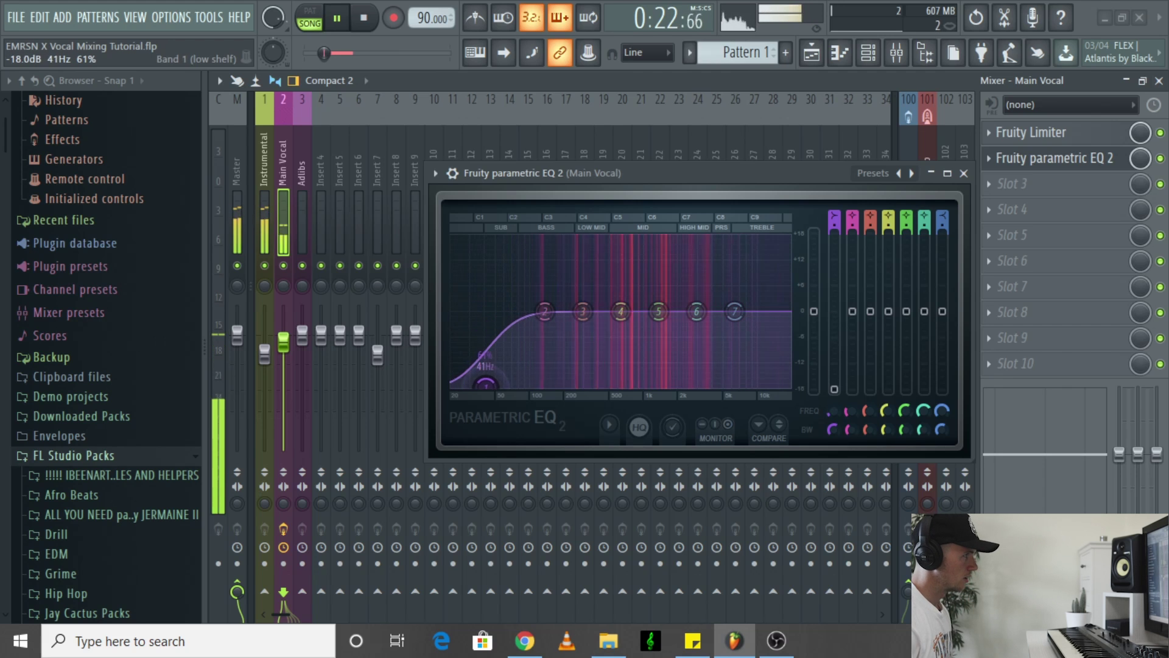
key("space")
left_click_drag(834, 225, 835, 217)
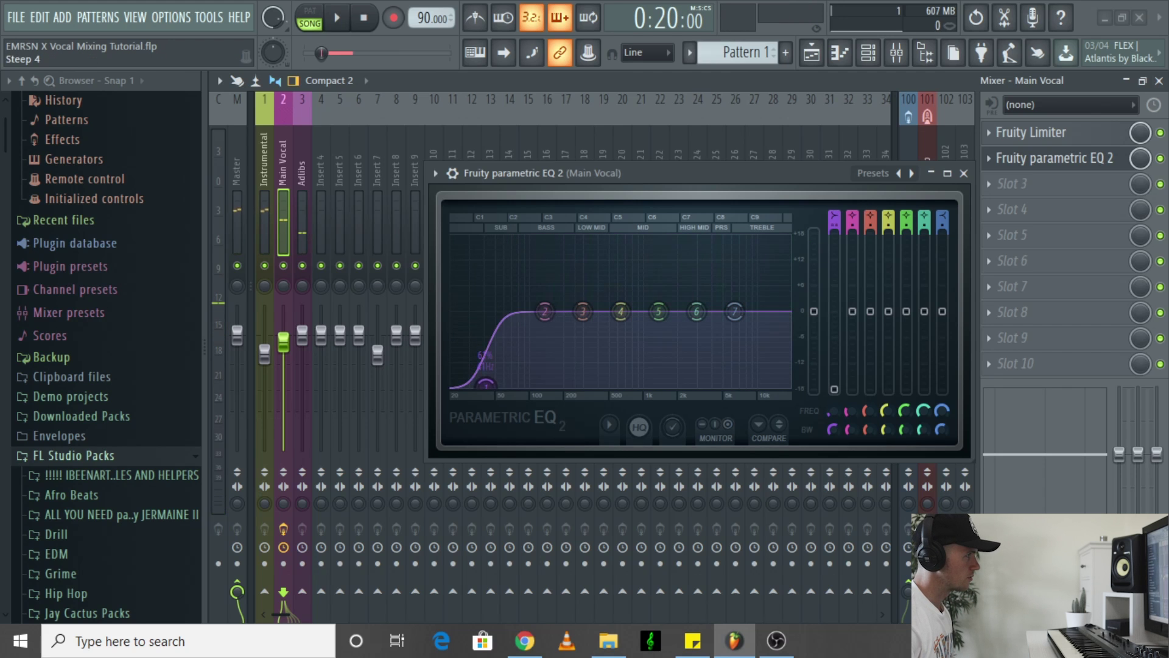
key("space")
left_click_drag(486, 385, 515, 385)
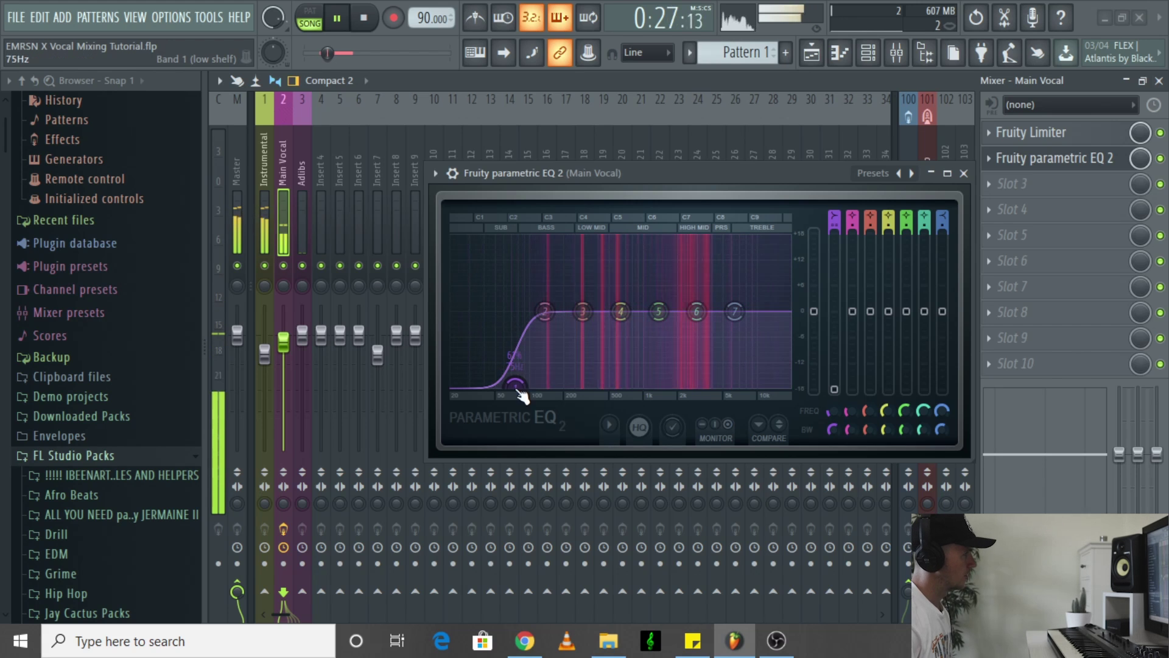
key("space")
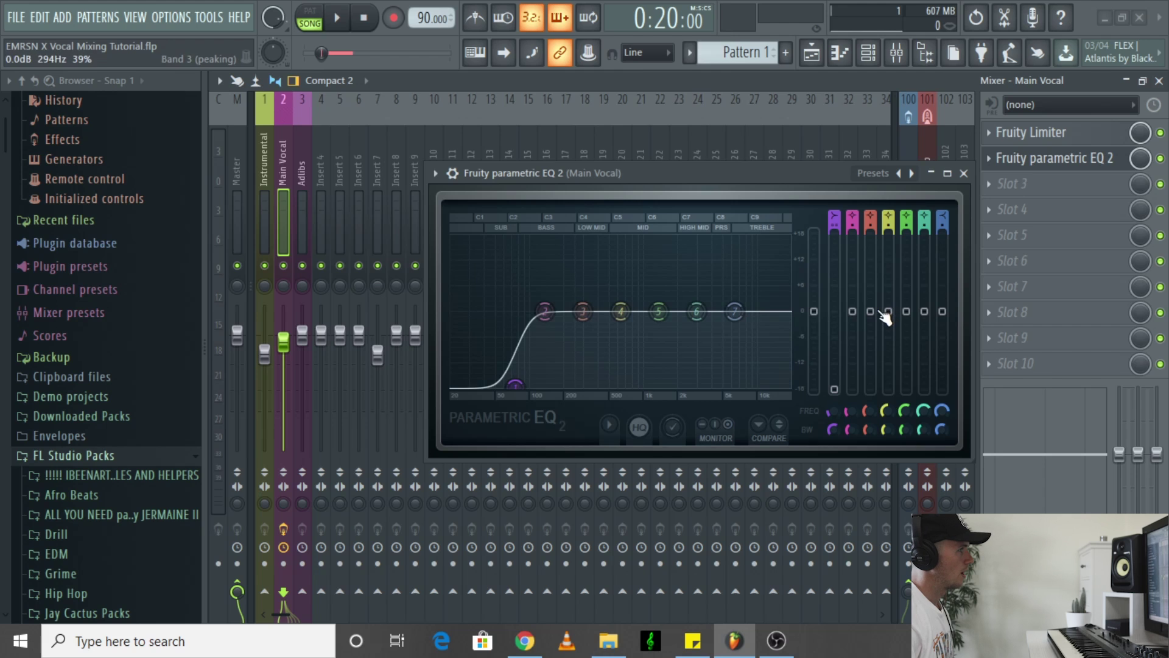
Narrow EQ band 3 to 0% width, sweep it boosted for a resonance, and cut it to -3.1 dB at 273 Hz.
left_click_drag(872, 311, 873, 253)
left_click_drag(868, 427, 869, 454)
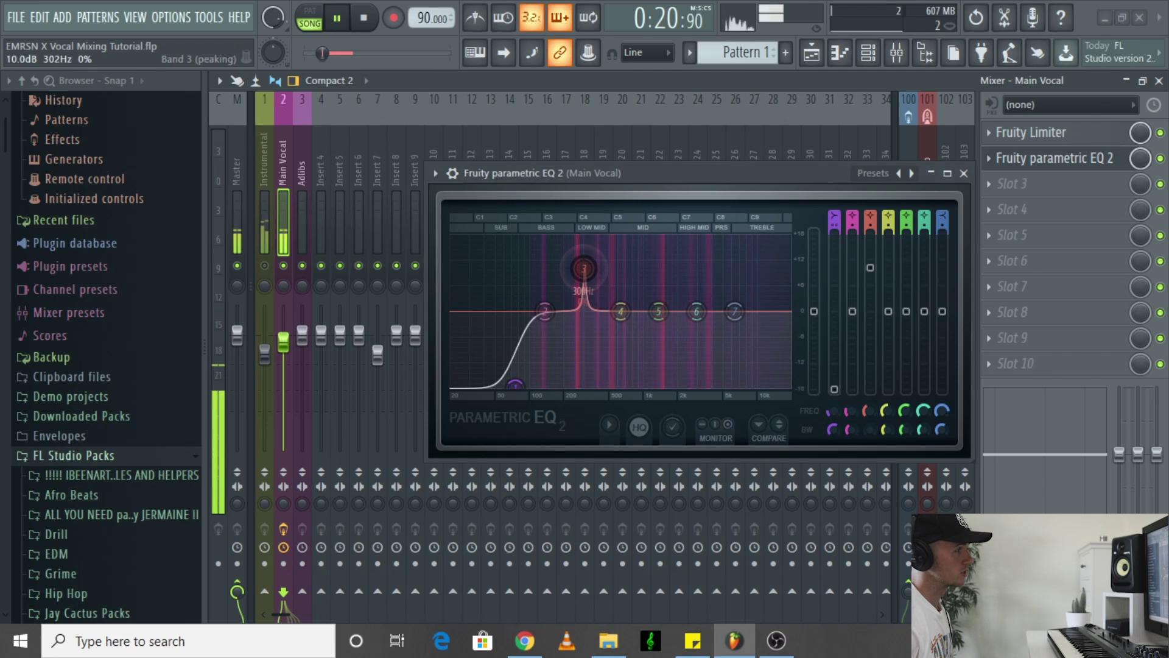
left_click_drag(585, 266, 579, 245)
key("space")
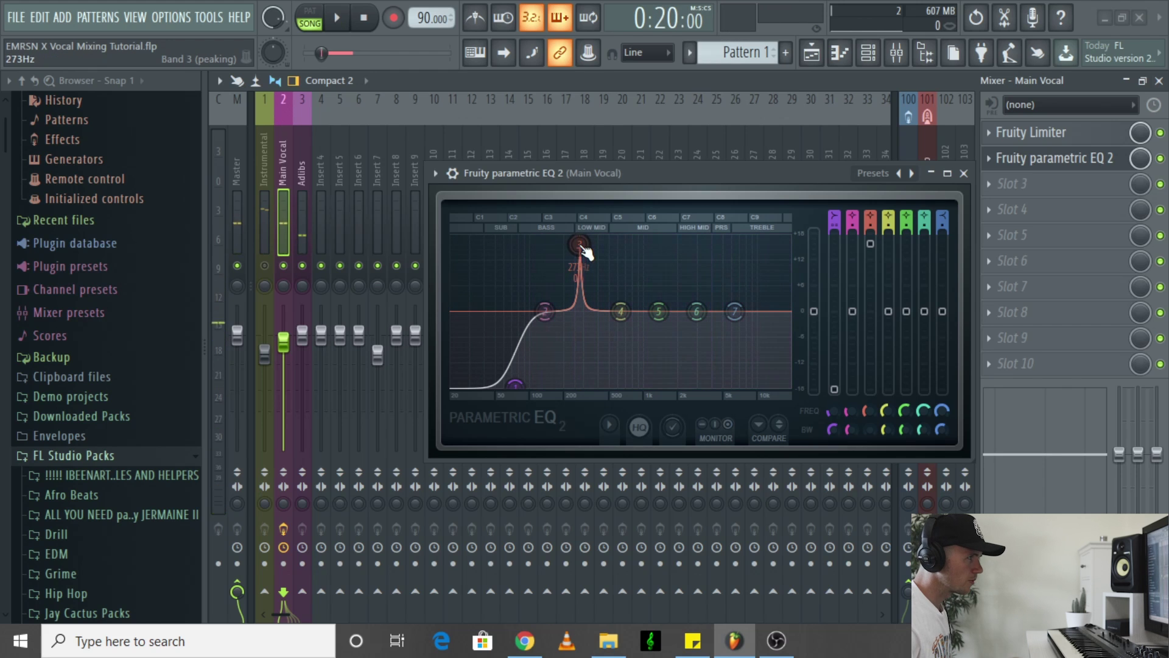
left_click_drag(870, 244, 871, 316)
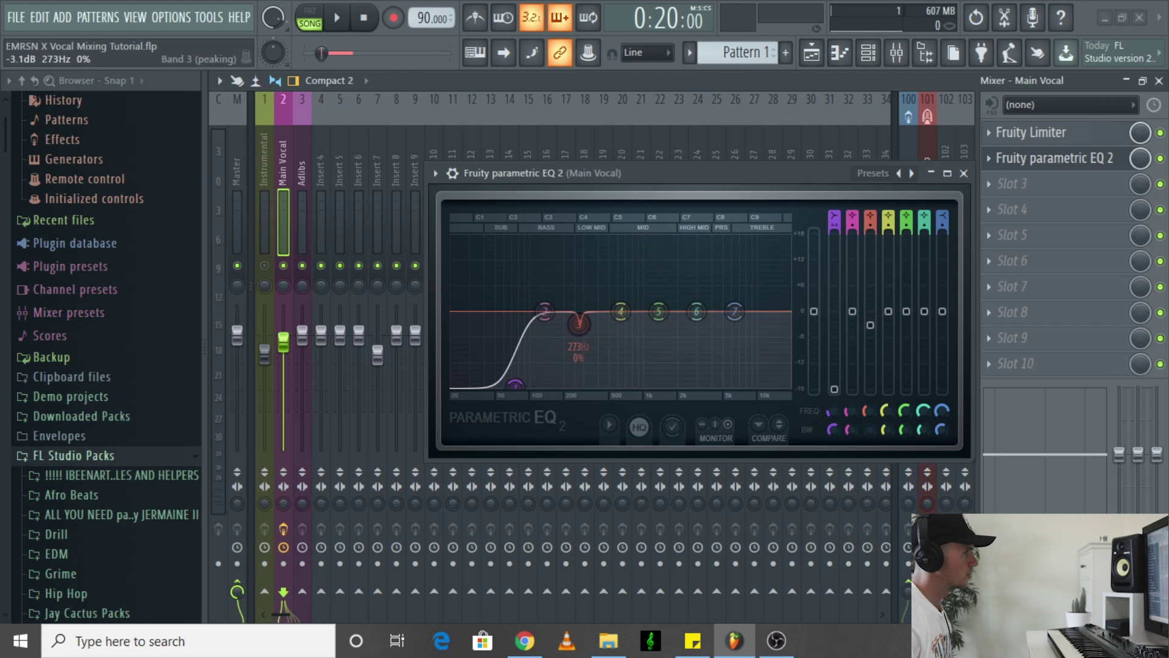
Narrow EQ band 4 to 0% width, sweep it boosted for a resonance, and cut it by about 3 dB at 499 Hz.
left_click_drag(621, 311, 615, 249)
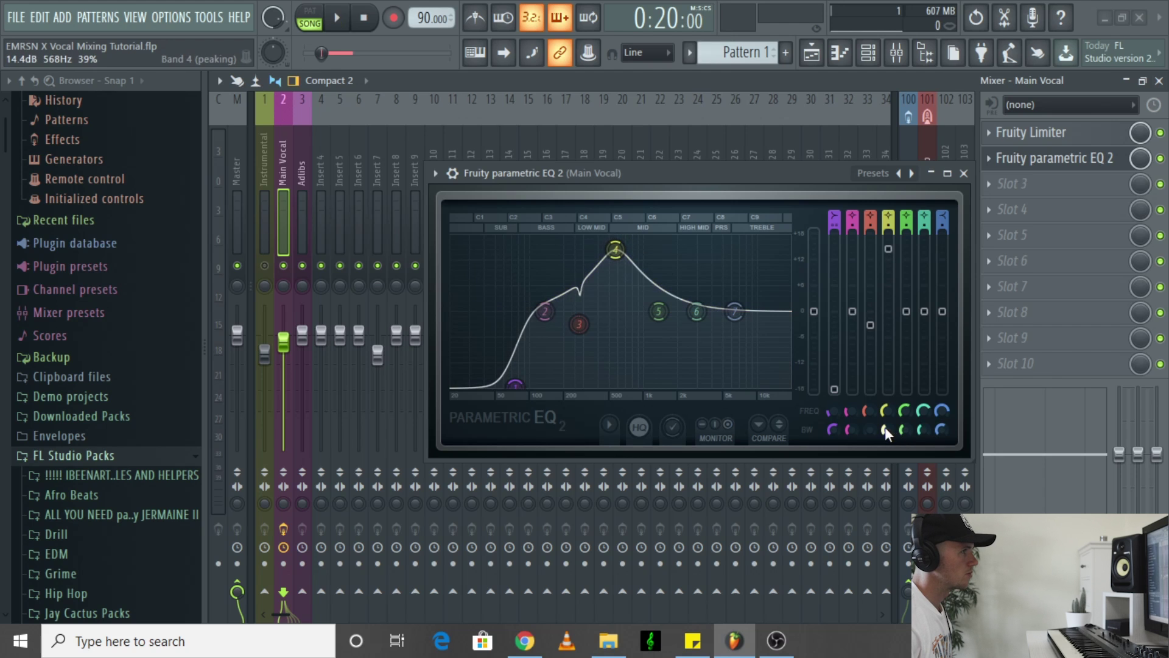
left_click_drag(886, 429, 886, 463)
mouse_move(615, 251)
left_mouse_down()
mouse_move(591, 241)
mouse_move(609, 242)
left_mouse_up()
key("space")
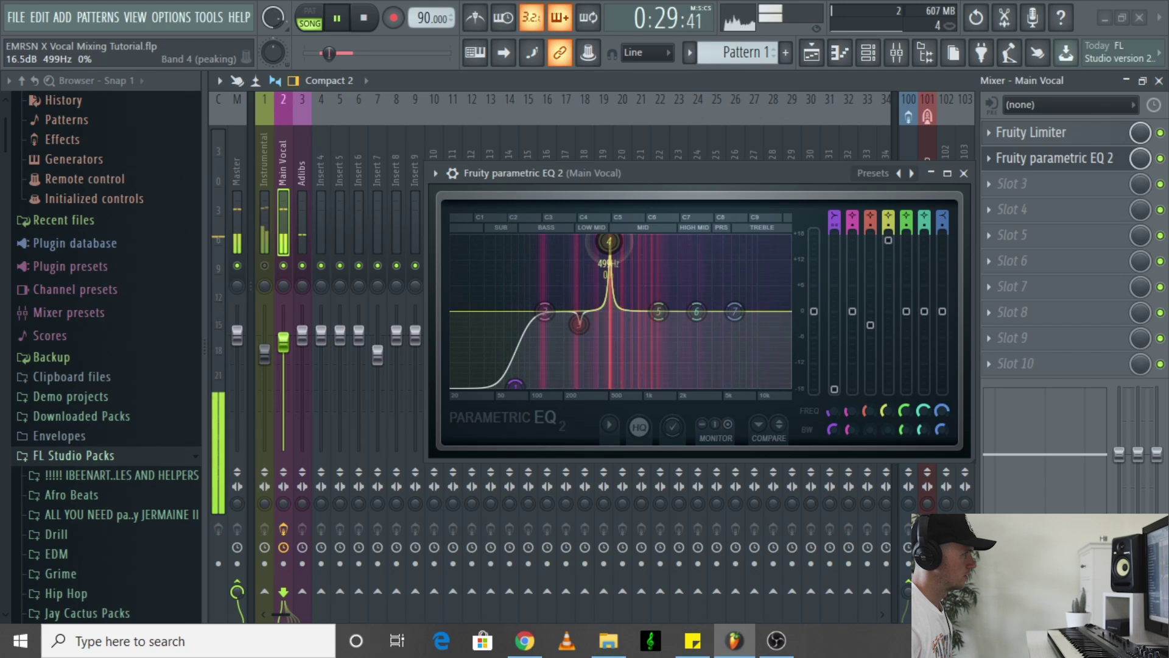
key("space")
left_click_drag(890, 242, 888, 316)
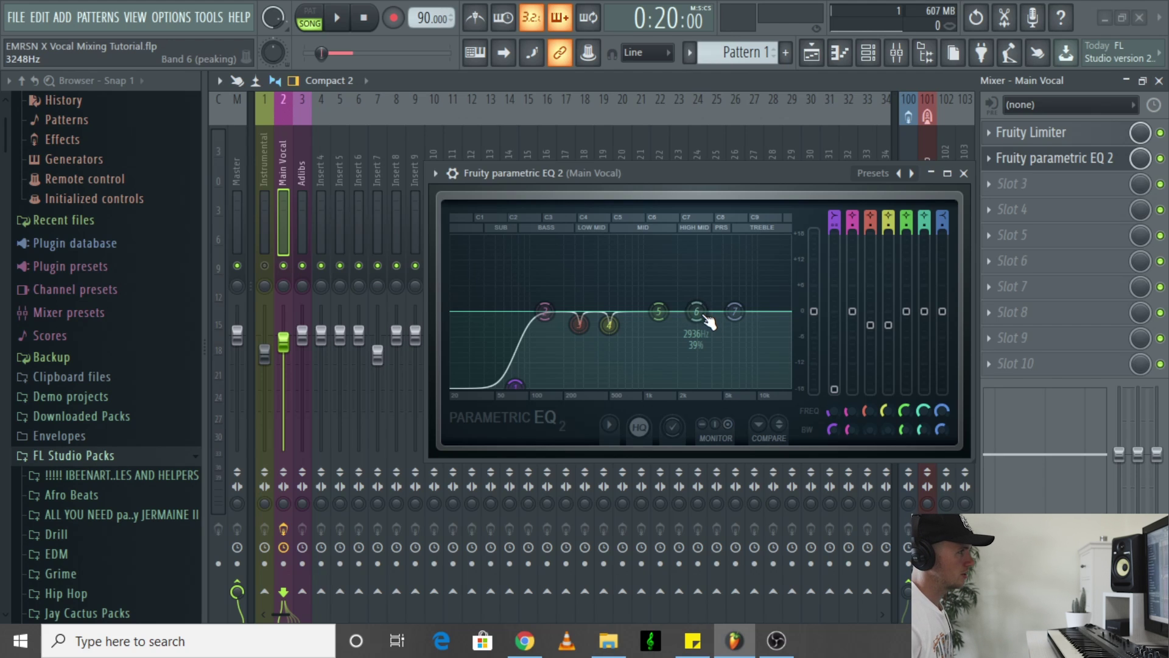
Narrow EQ band 6 to 0% width, sweep it boosted through the high mids during playback, and cut it to -3.3 dB at 2565 Hz.
left_click_drag(696, 312, 701, 250)
scroll(701, 249, "up", 4)
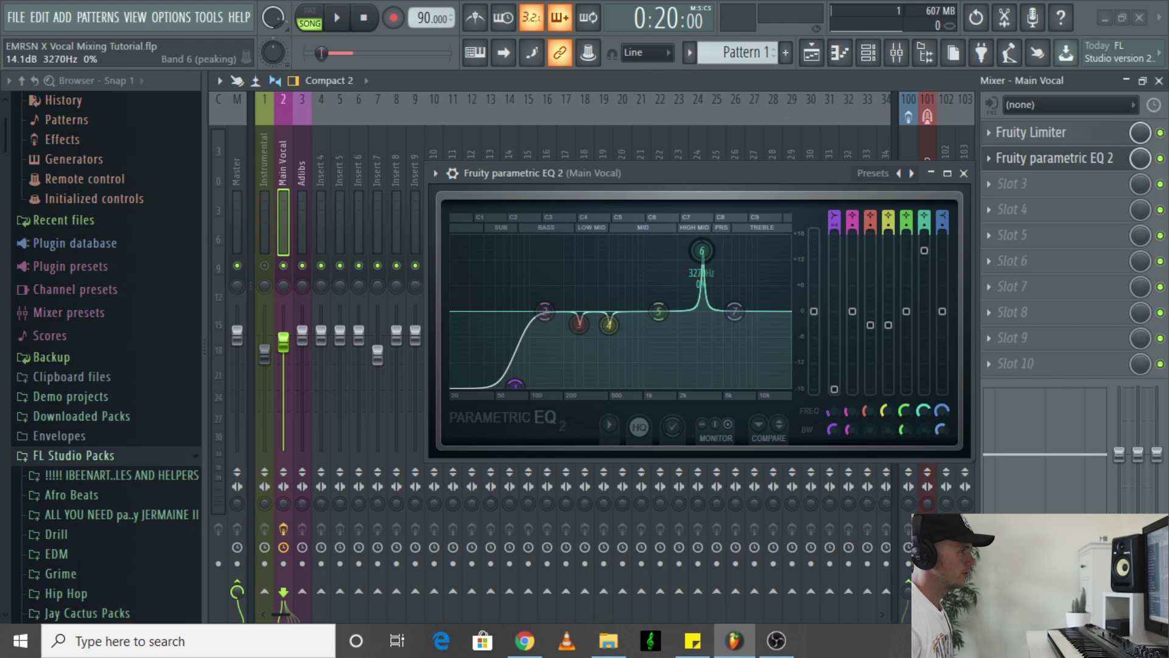
key("space")
mouse_move(701, 251)
left_mouse_down()
mouse_move(725, 238)
mouse_move(686, 237)
left_mouse_up()
key("space")
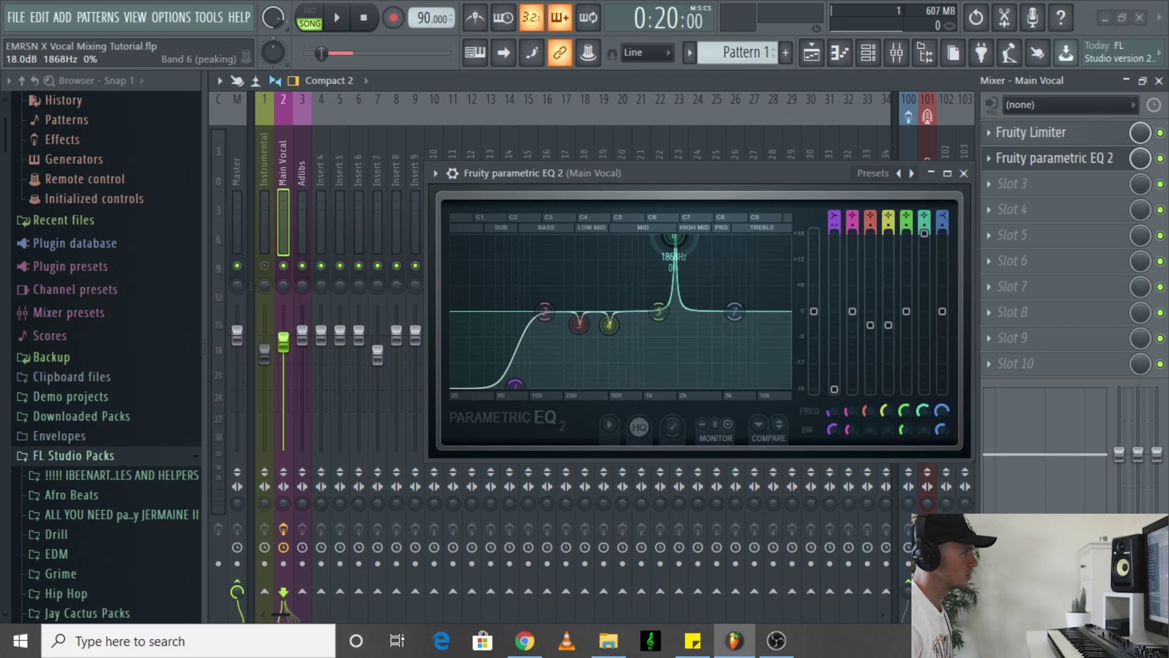
key("space")
left_click_drag(673, 236, 690, 236)
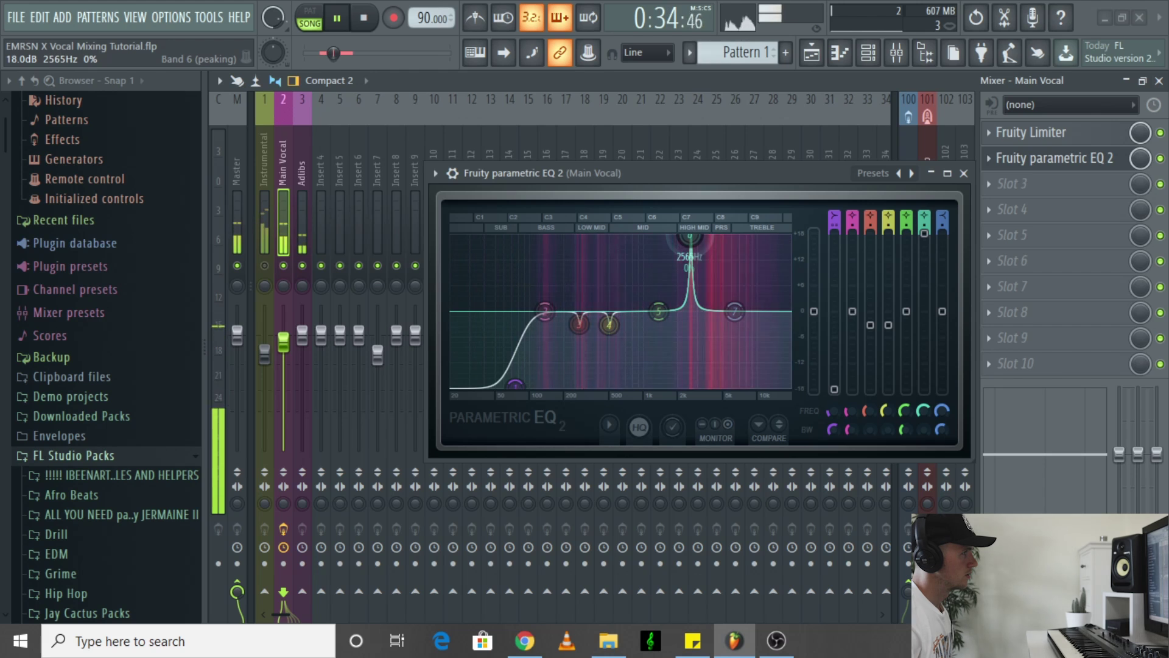
key("space")
left_click_drag(924, 233, 924, 261)
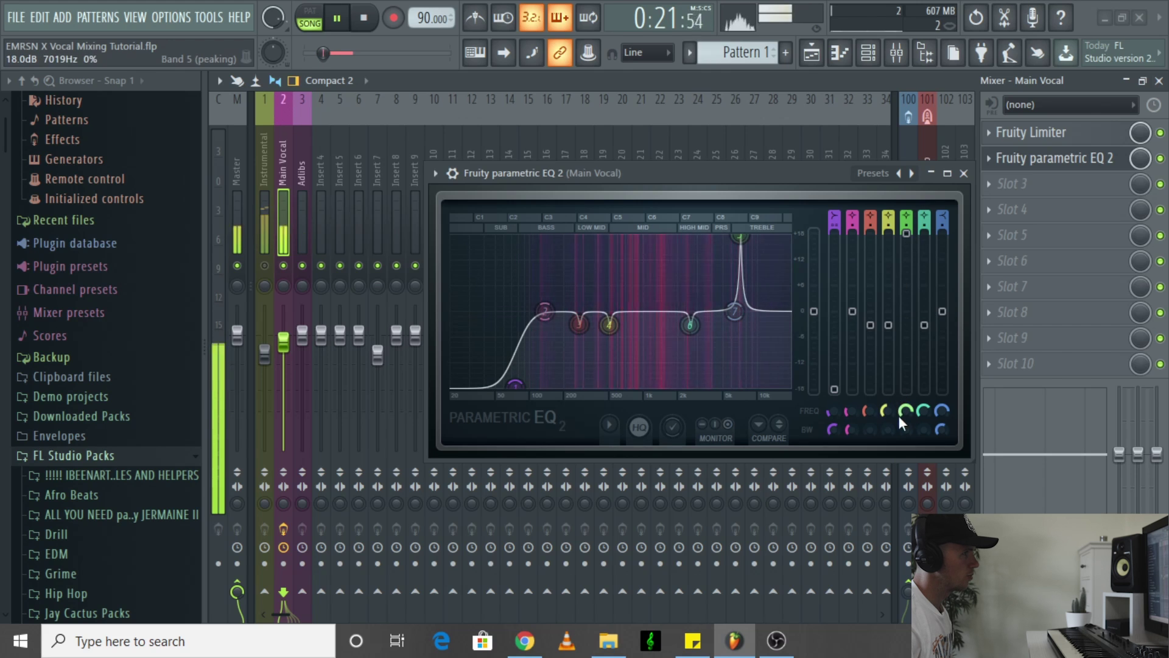
Sweep EQ band 5 boosted at 0% width for a harsh resonance and cut it by about 3 dB just above band 6.
left_click_drag(900, 416, 899, 442)
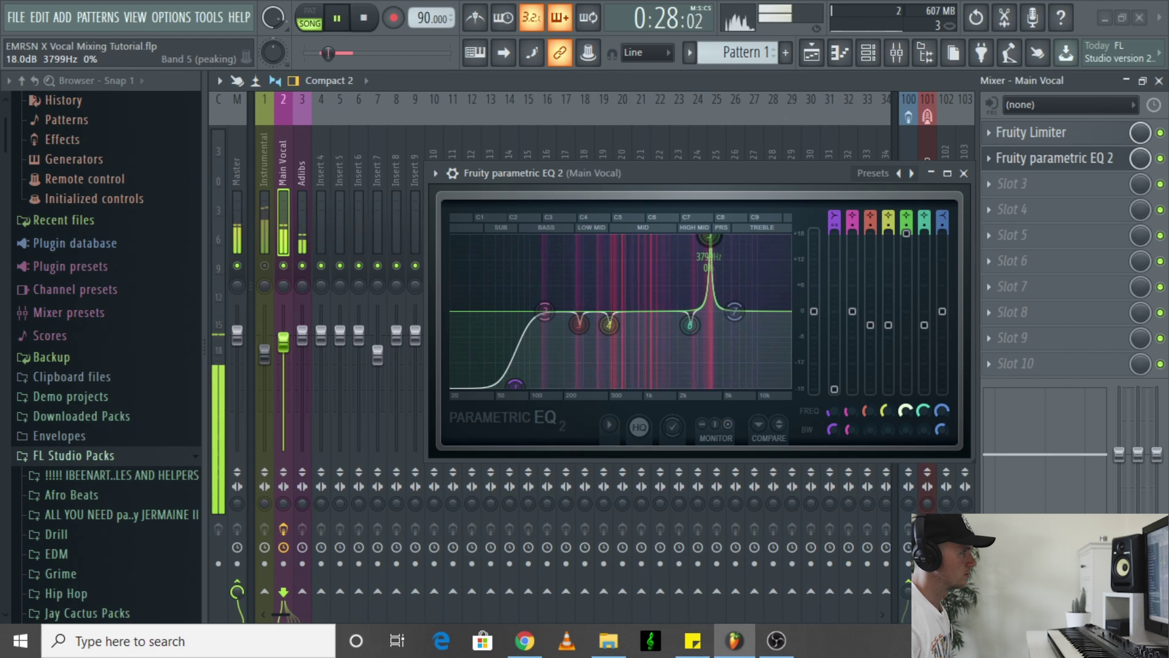
key("space")
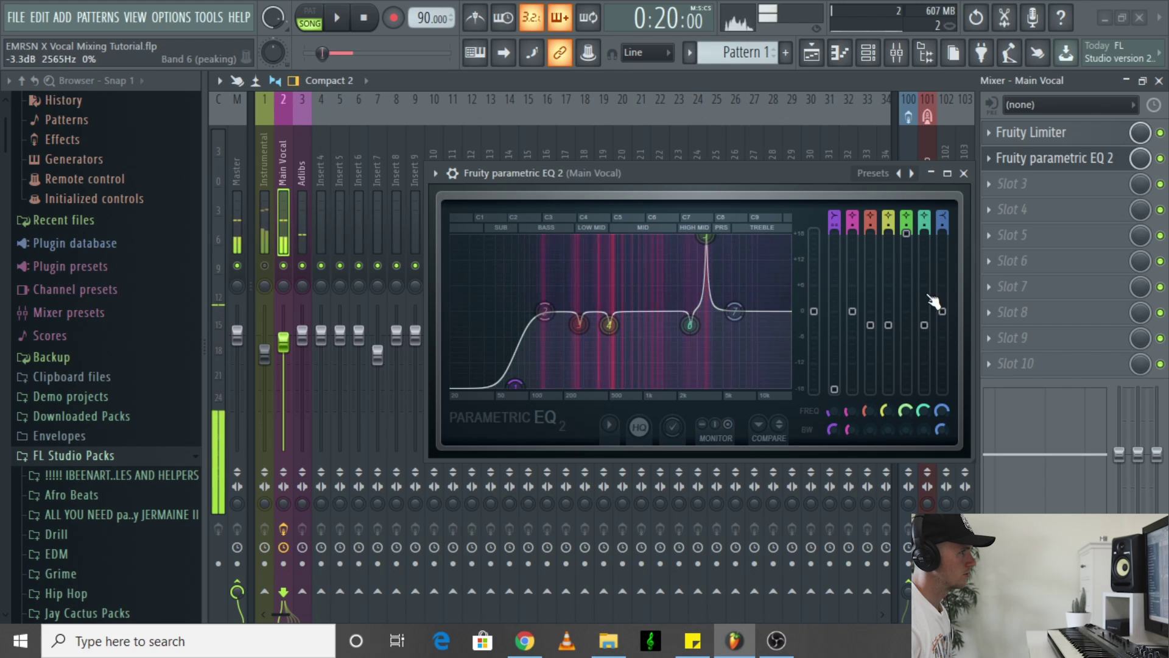
left_click_drag(906, 233, 907, 326)
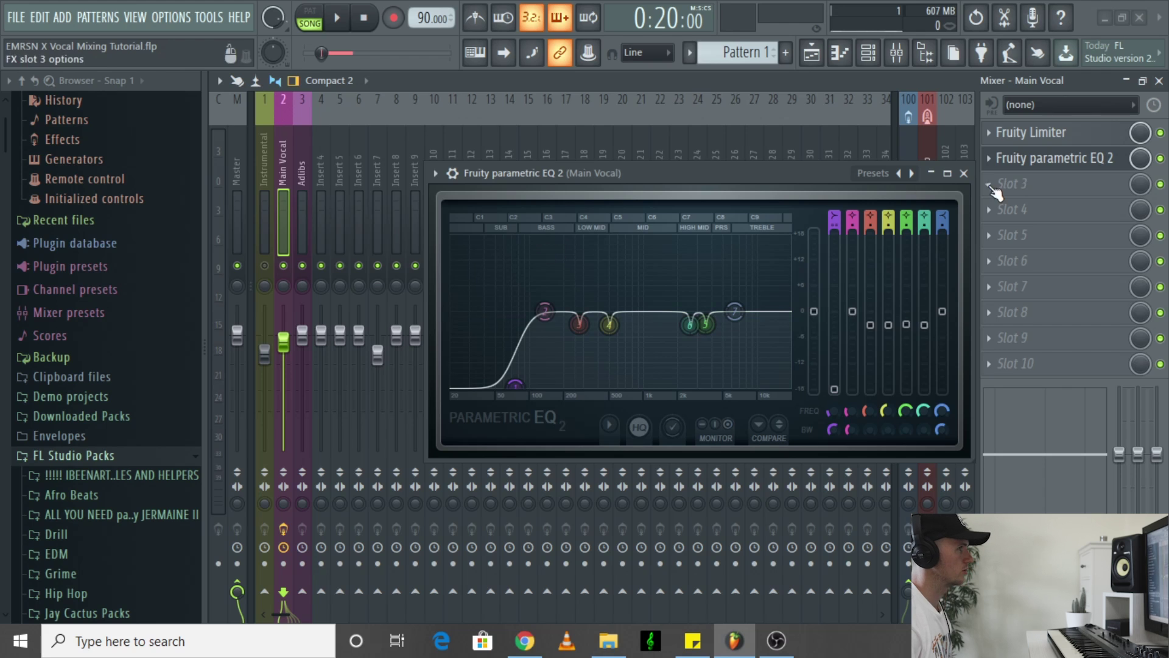
Compare the vocal with the slot 2 EQ bypassed and enabled during playback, and close the EQ window.
key("space")
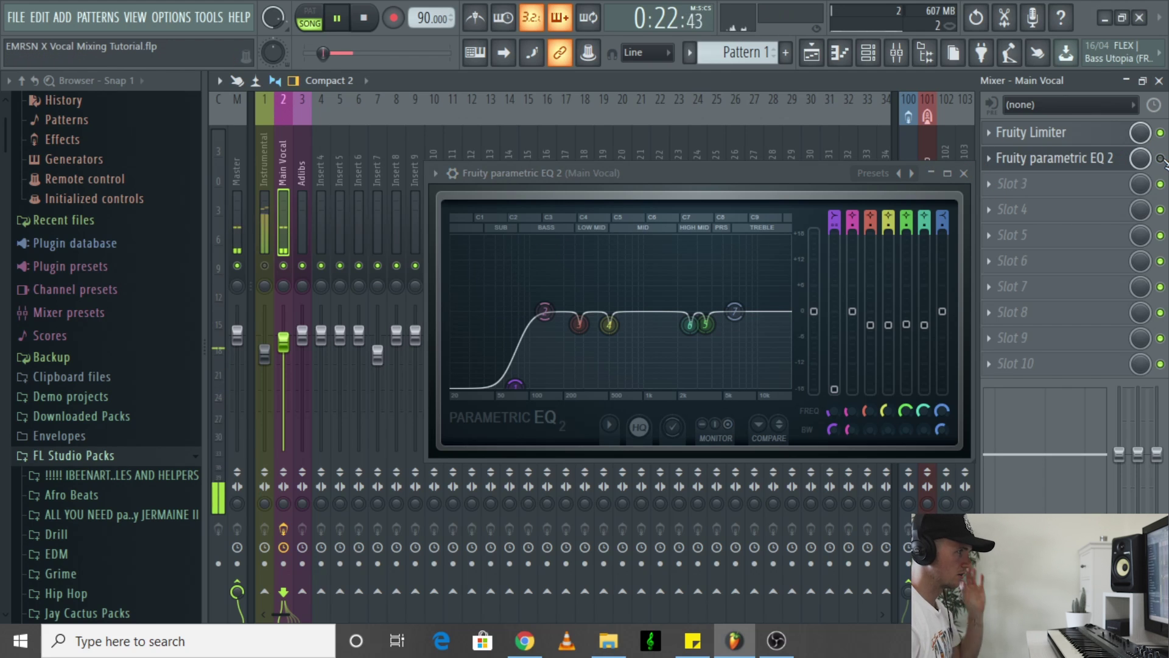
left_click(1163, 159)
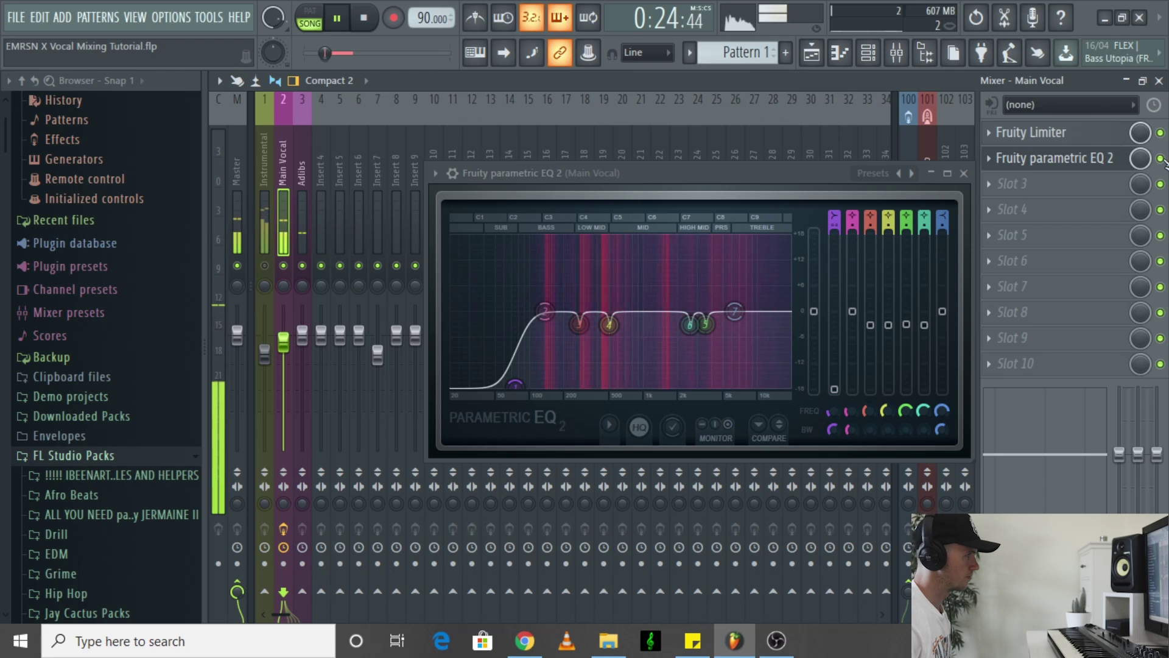
left_click(1163, 159)
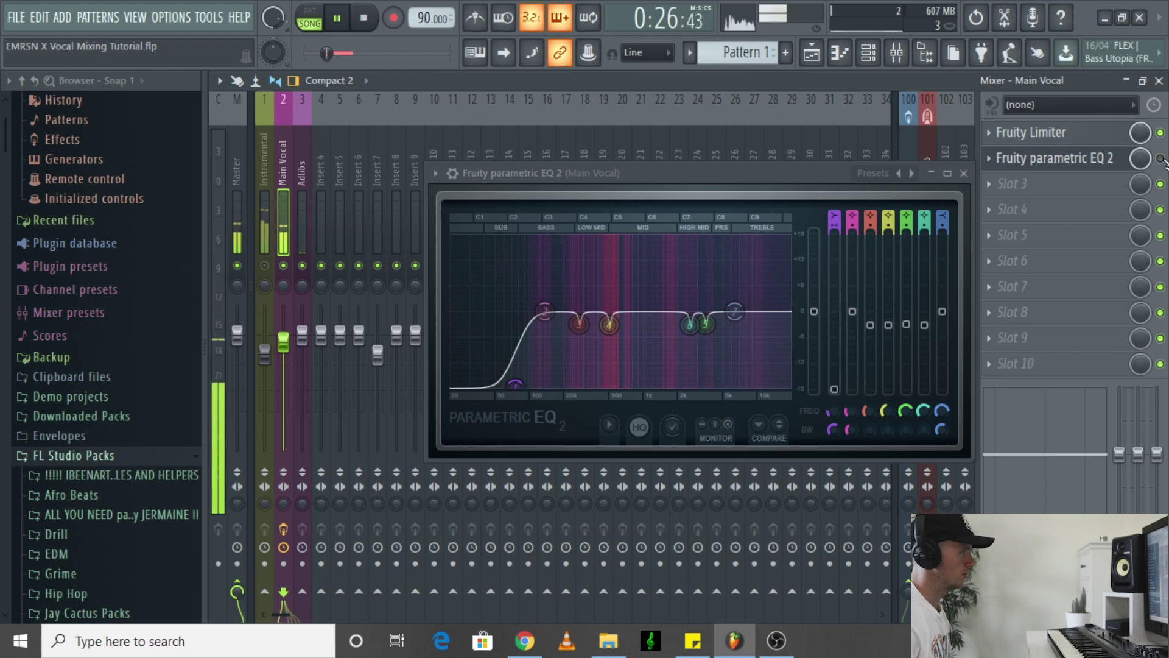
left_click(1163, 160)
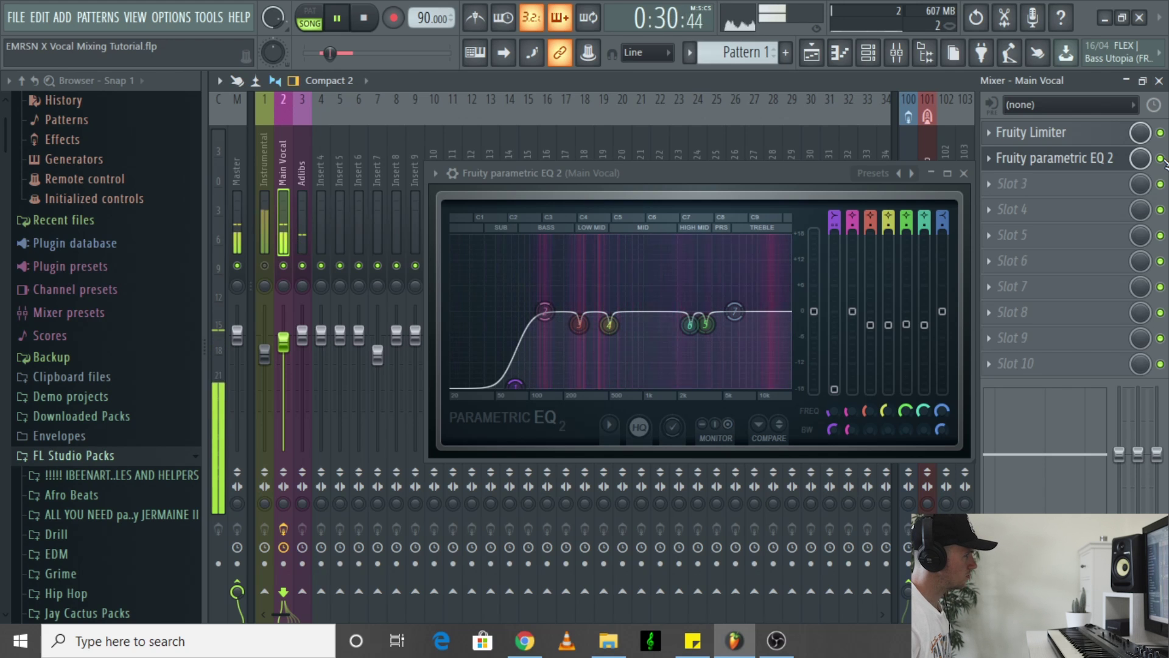
key("space")
left_click(965, 174)
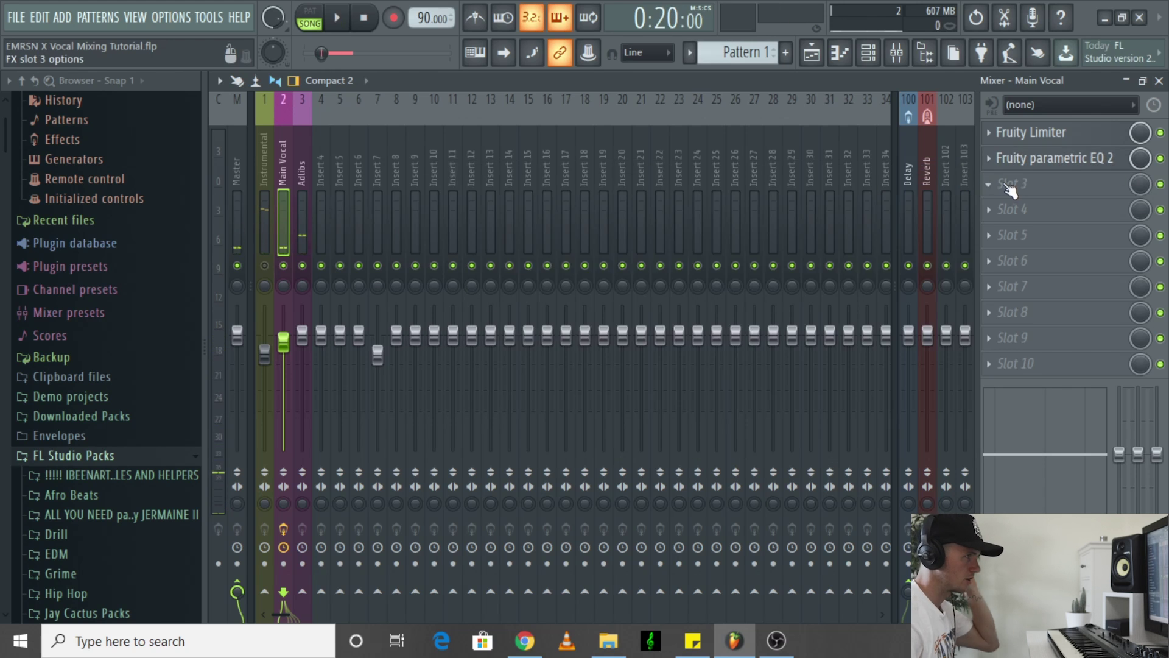
Load a second Fruity Parametric EQ 2 into slot 3 of the Main Vocal mixer track.
left_click(1011, 189)
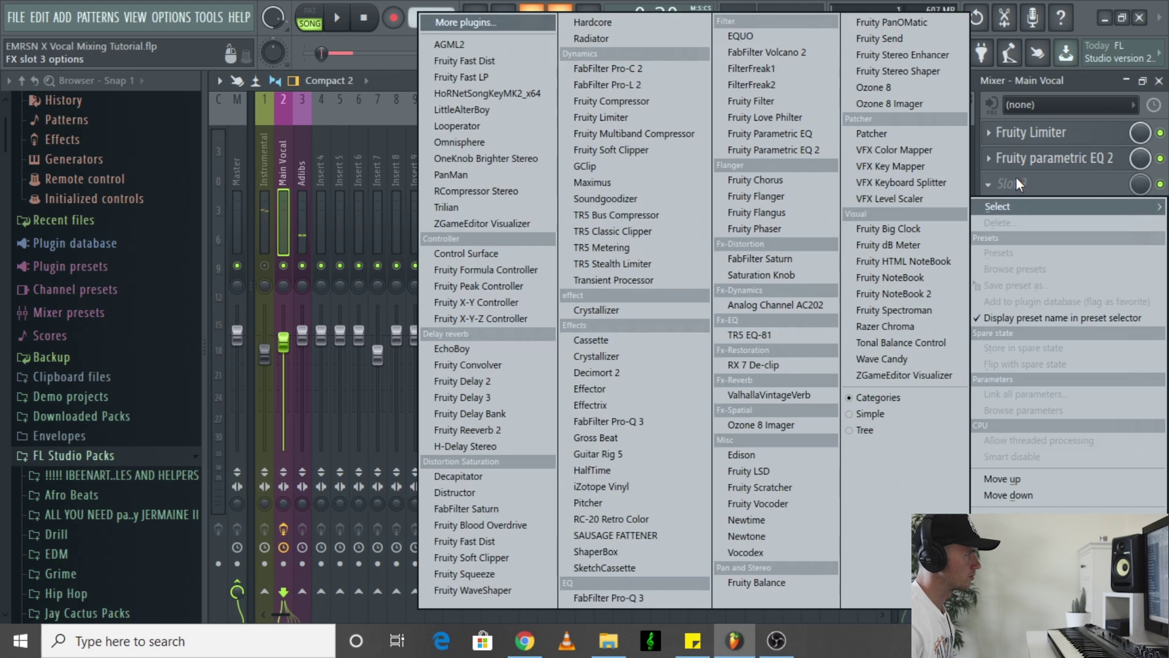
left_click(792, 149)
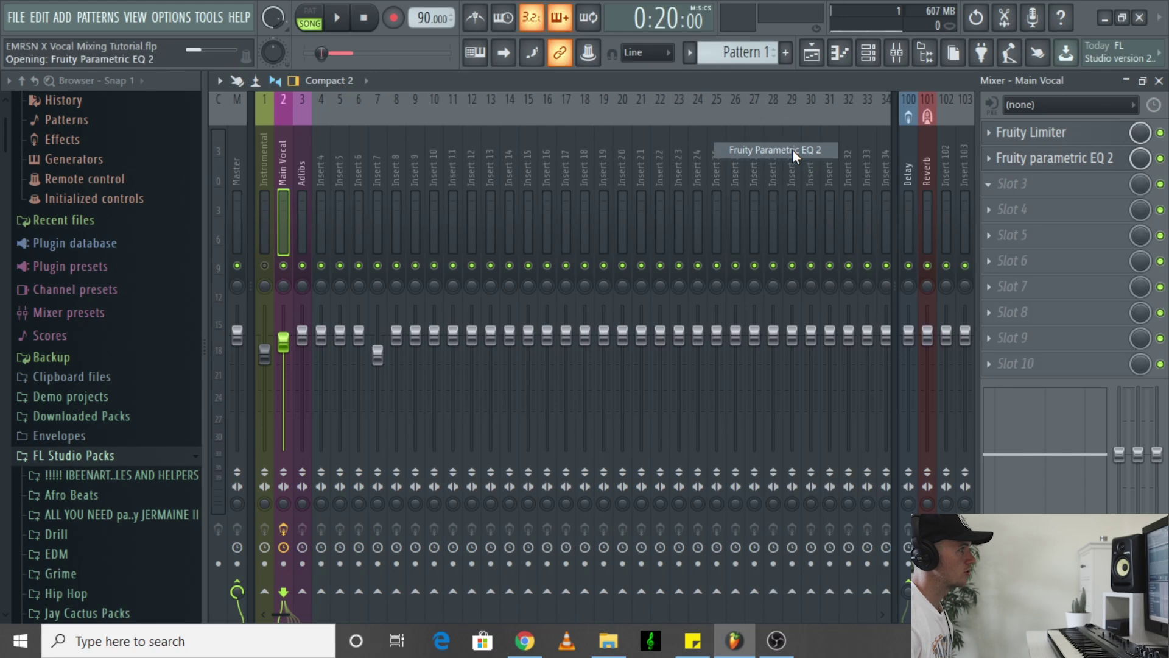
left_click_drag(497, 192, 581, 144)
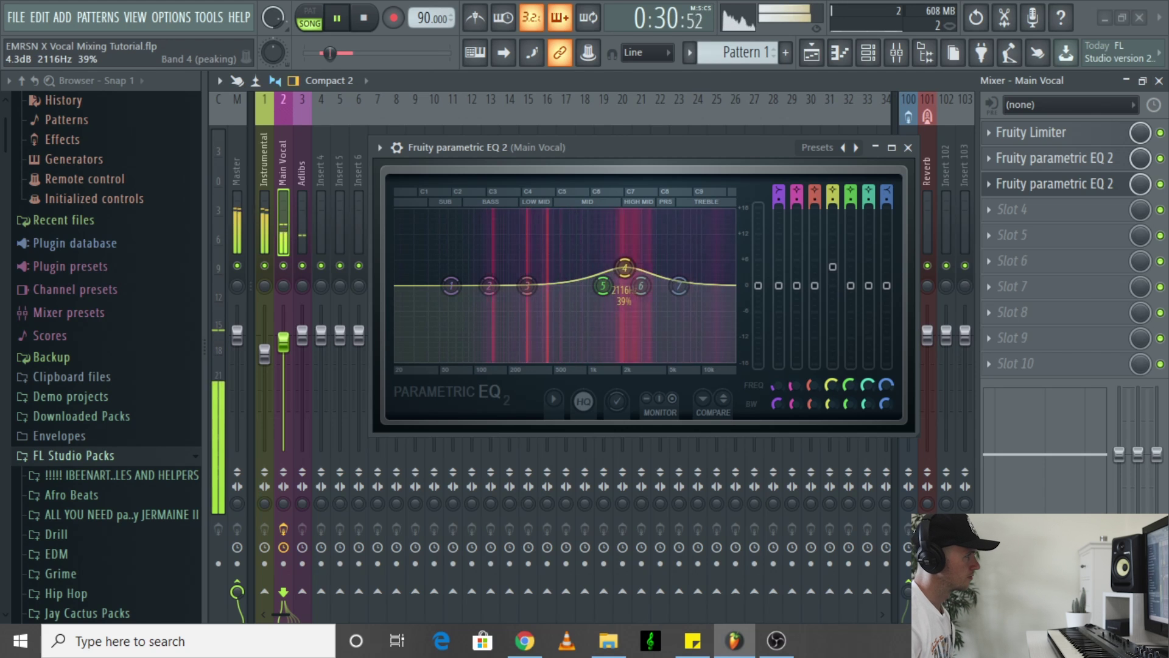
Boost band 4 of the second EQ by about 4 dB just above 2 kHz and narrow its bandwidth while auditioning.
left_click_drag(625, 268, 625, 270)
left_click_drag(832, 385, 833, 407)
key("space")
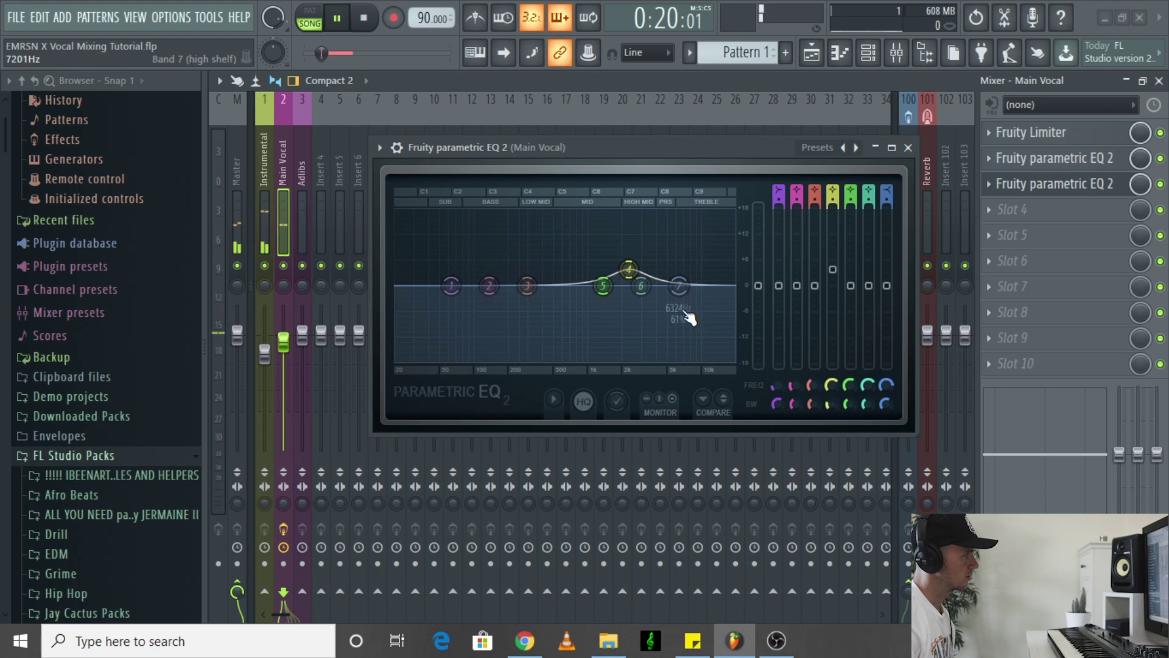
Boost band 6 of the second EQ by 2.5 dB at 4969 Hz with 13% width.
key("space")
left_click_drag(640, 286, 667, 274)
left_click_drag(868, 404, 867, 416)
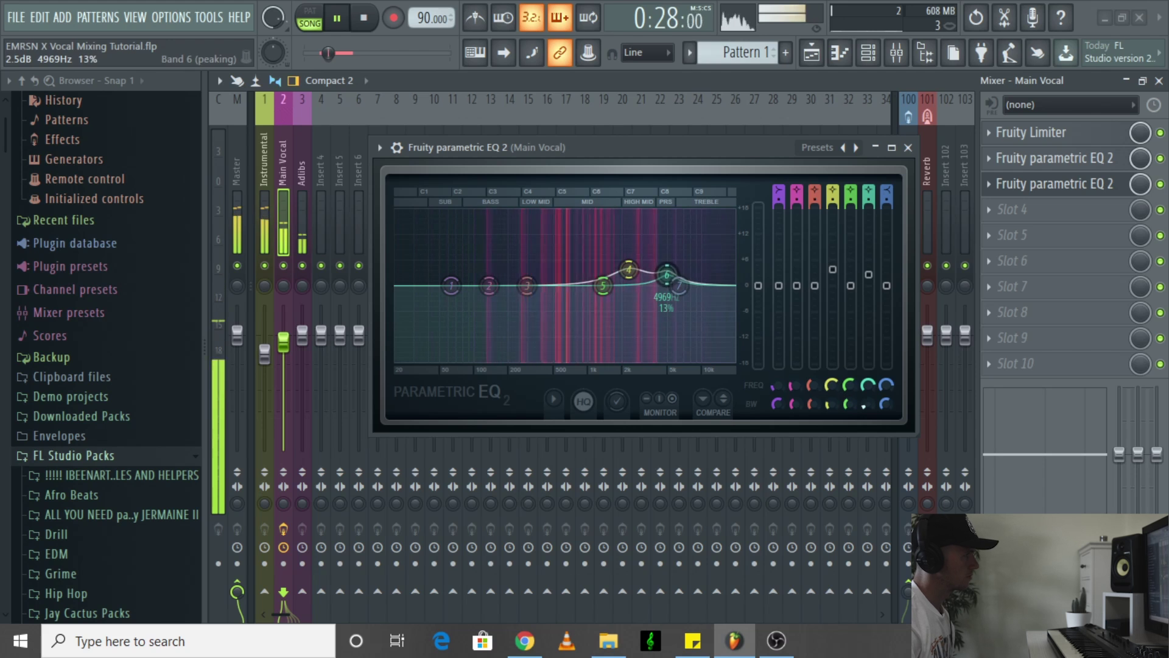
Raise band 6 to about 4 dB and boost high-shelf band 7 by about 4 dB at 8743 Hz while auditioning.
left_click_drag(667, 275, 695, 266)
key("space")
key("space")
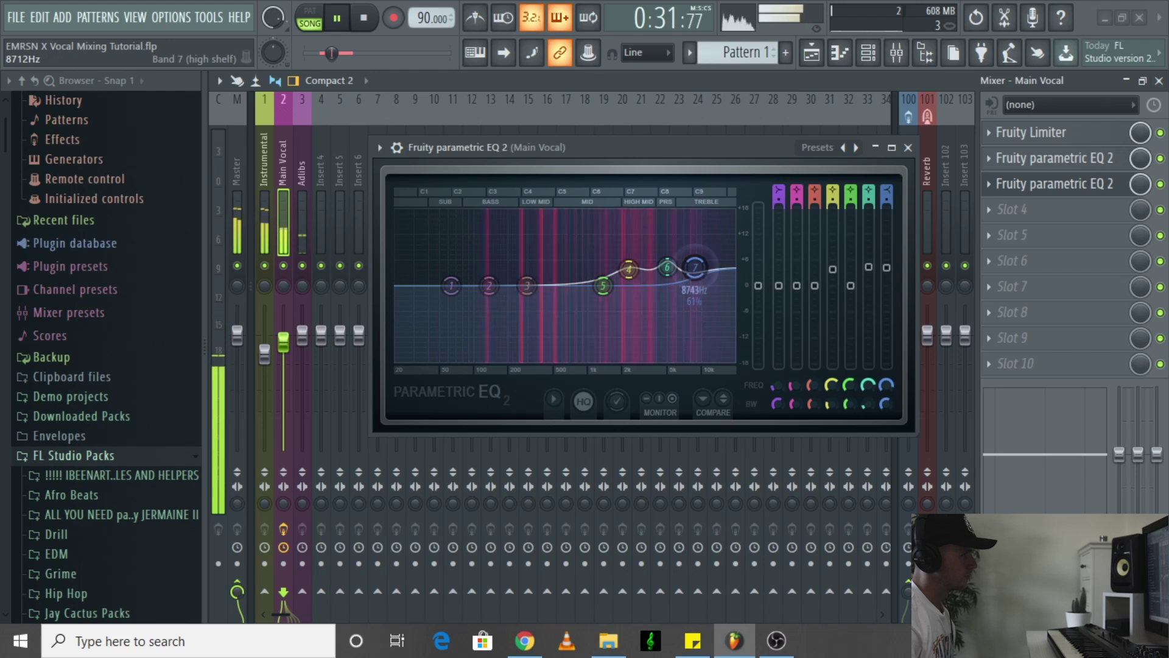
key("space")
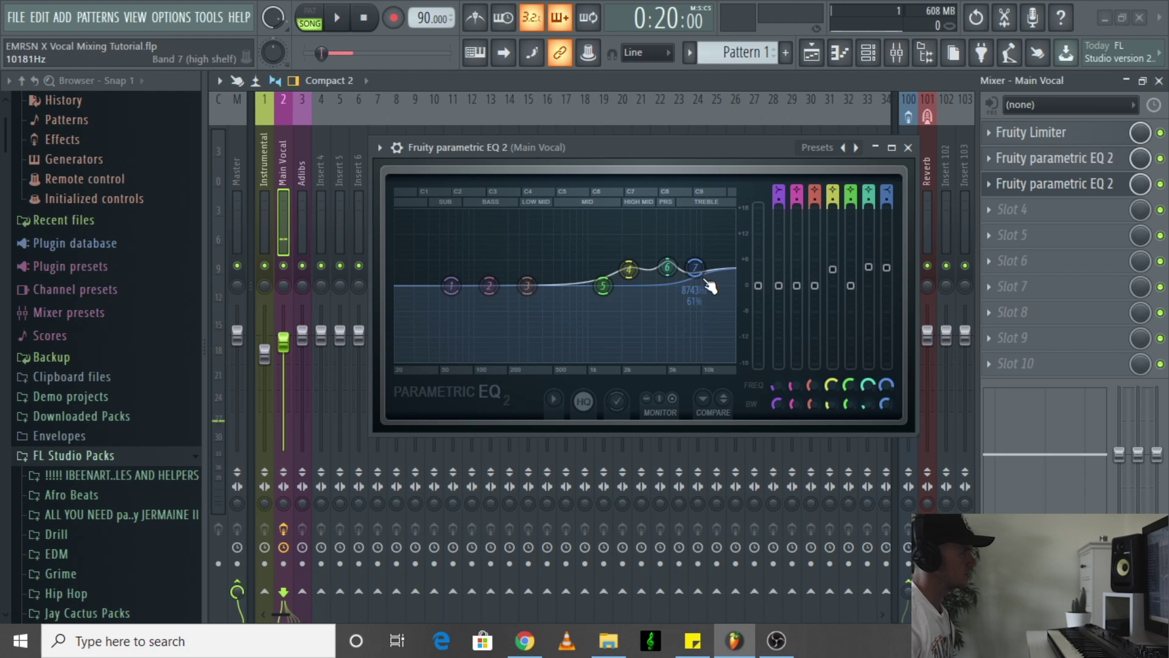
Compare the vocal with the slot 3 EQ bypassed and enabled during playback.
key("space")
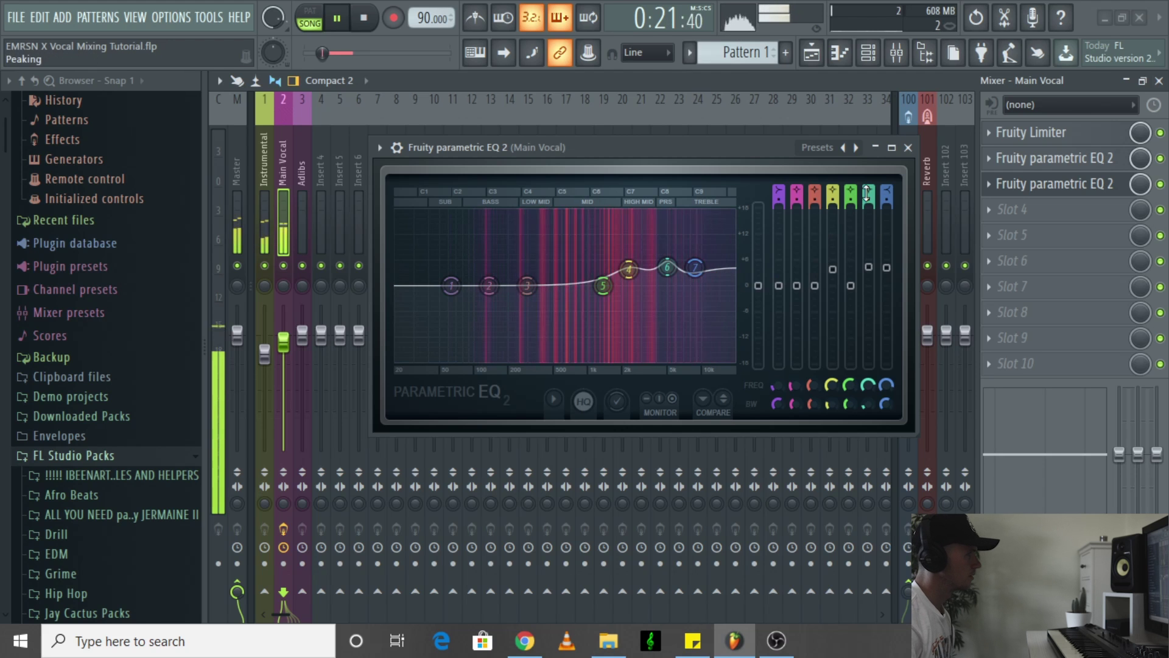
left_click(1161, 184)
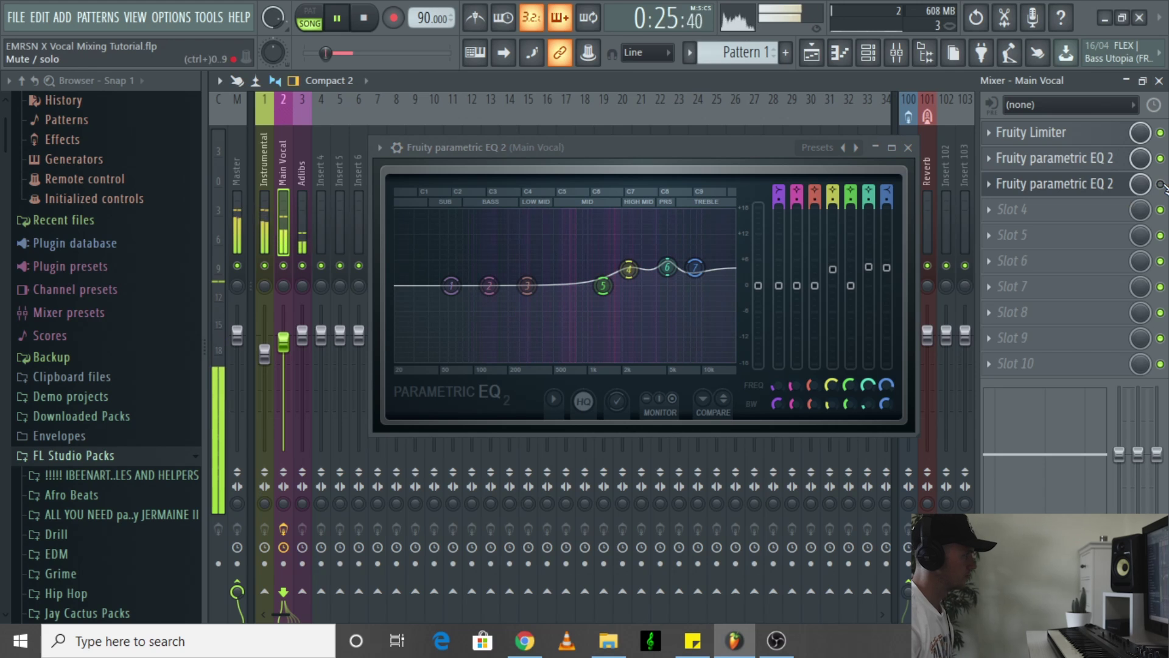
left_click(1162, 184)
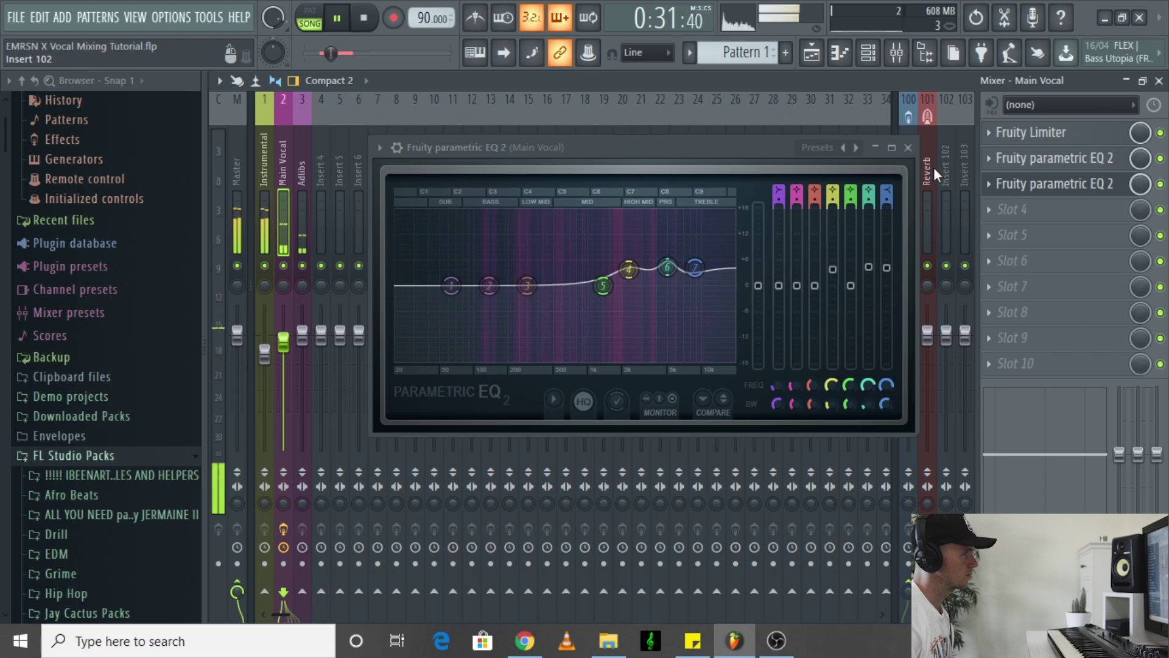
key("space")
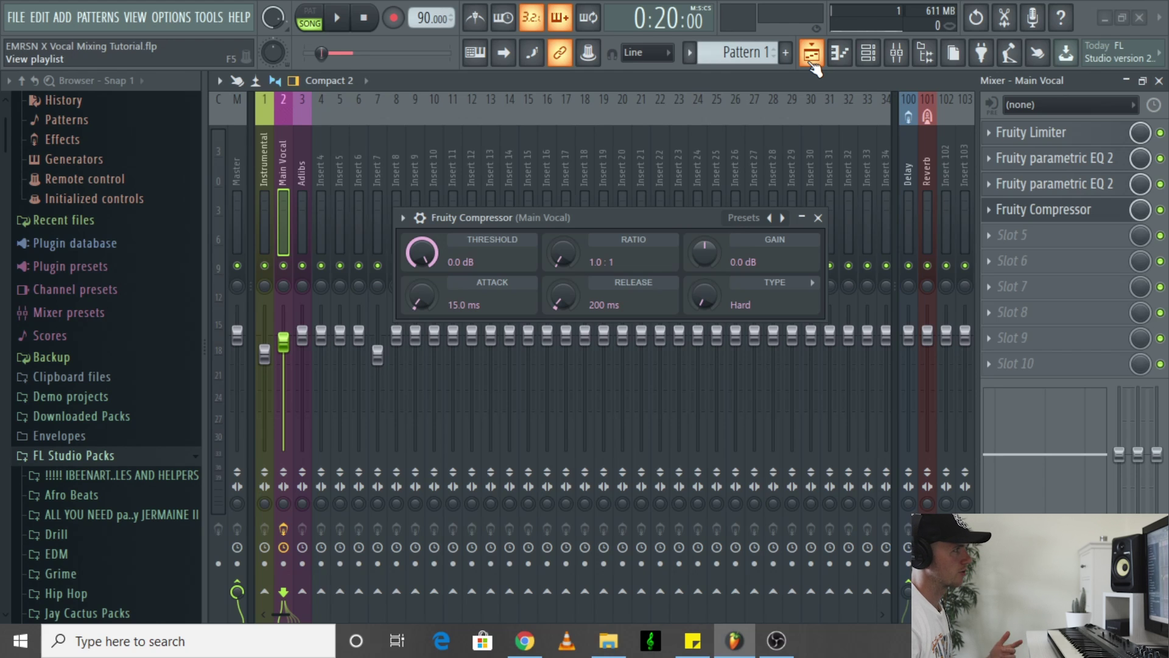
Close the compressor window and examine the Main Vocal waveform's level differences up close in the playlist.
left_click(811, 53)
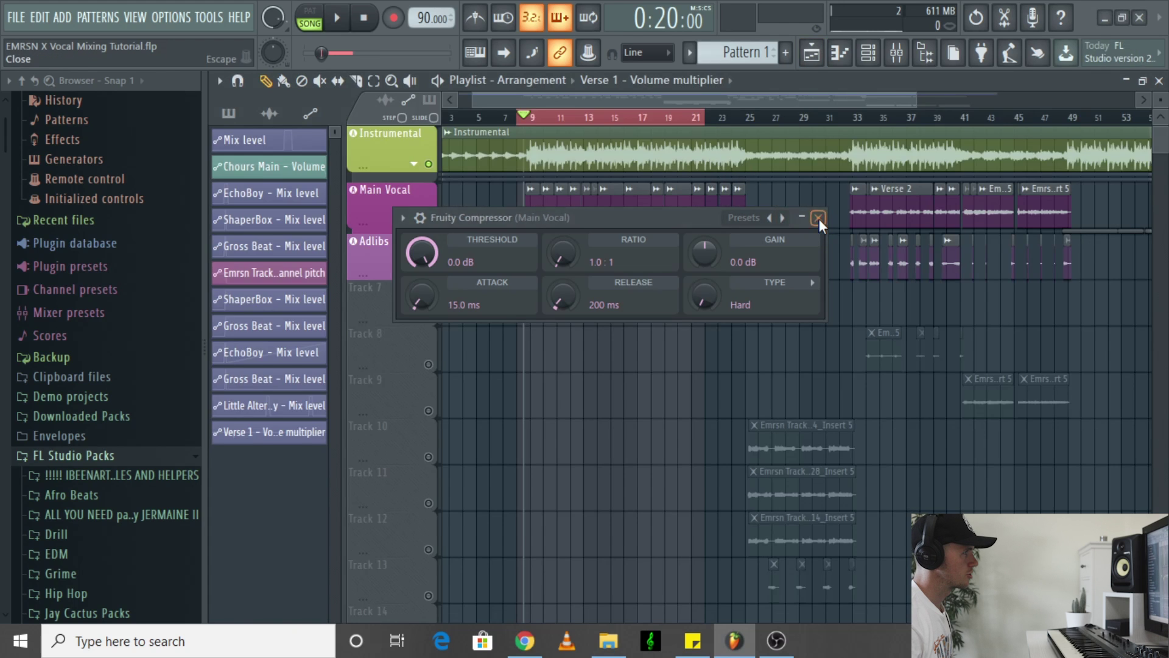
left_click(818, 218)
left_click(811, 54)
scroll(571, 222, "up", 6)
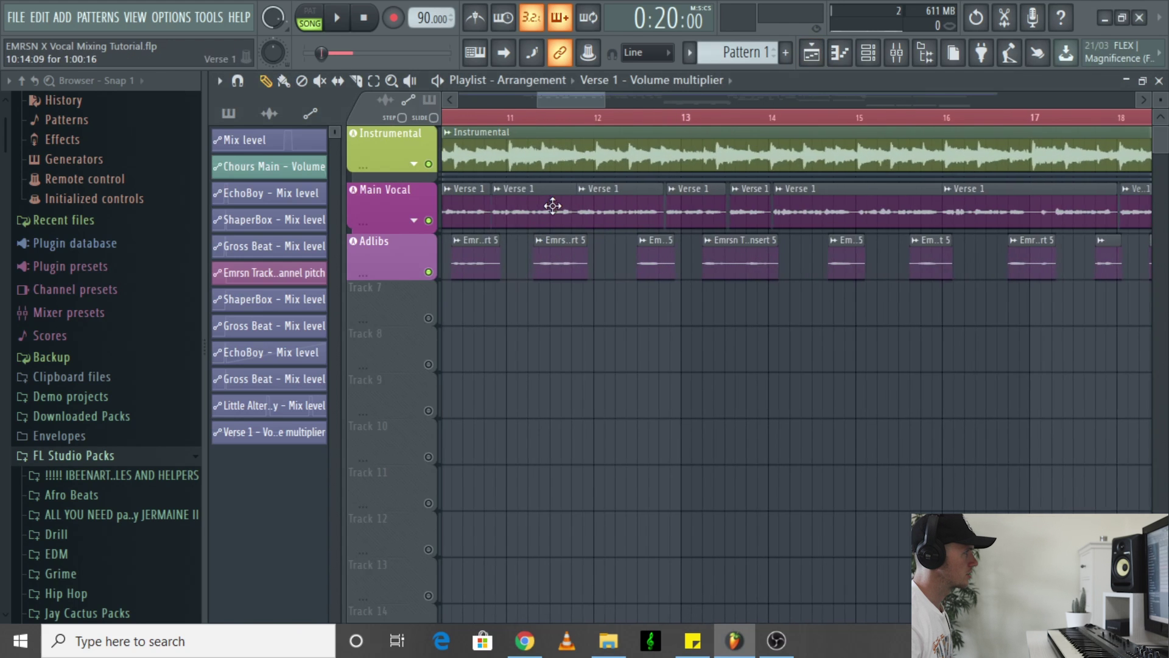
scroll(551, 205, "up", 5)
scroll(527, 306, "up", 4)
scroll(585, 324, "up", 2)
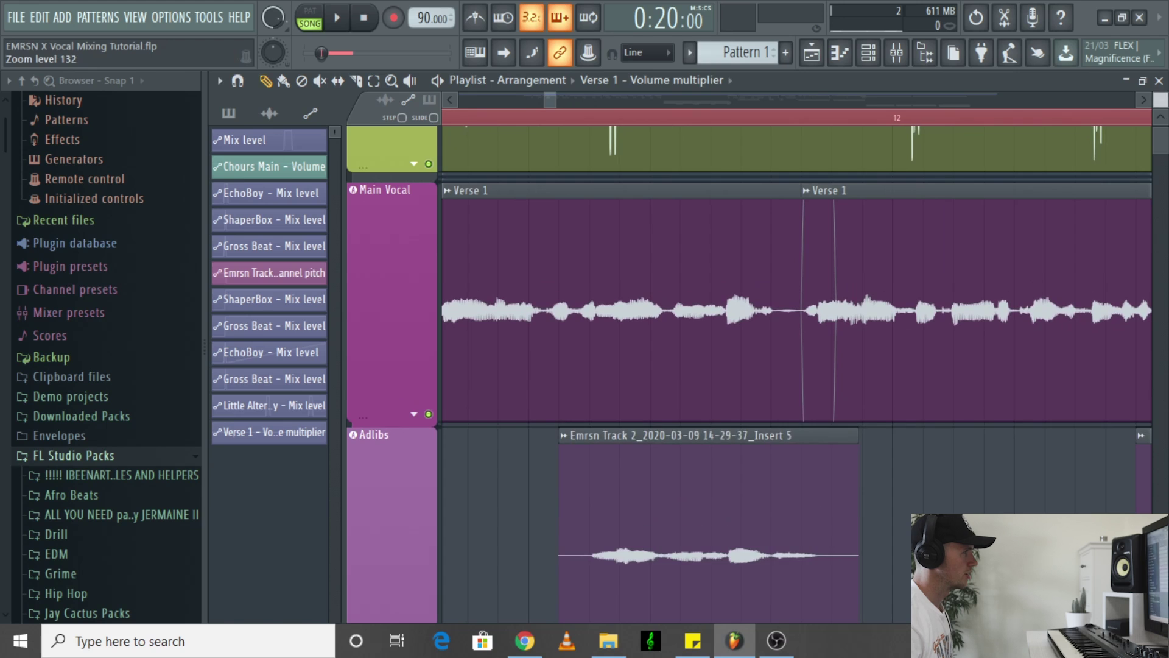
scroll(587, 324, "down", 4)
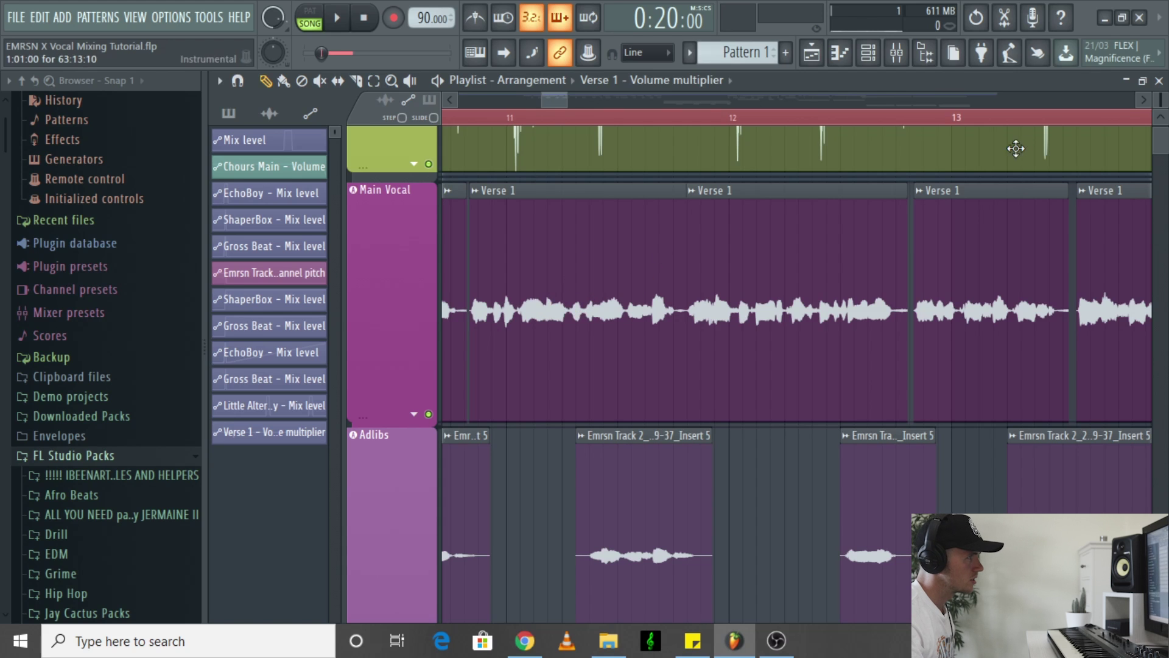
Reopen the Main Vocal's Fruity Compressor, set threshold to -22.1 dB, attack to 0.0 ms and ratio to 4.1:1, and audition it.
left_click(896, 52)
left_click(1045, 210)
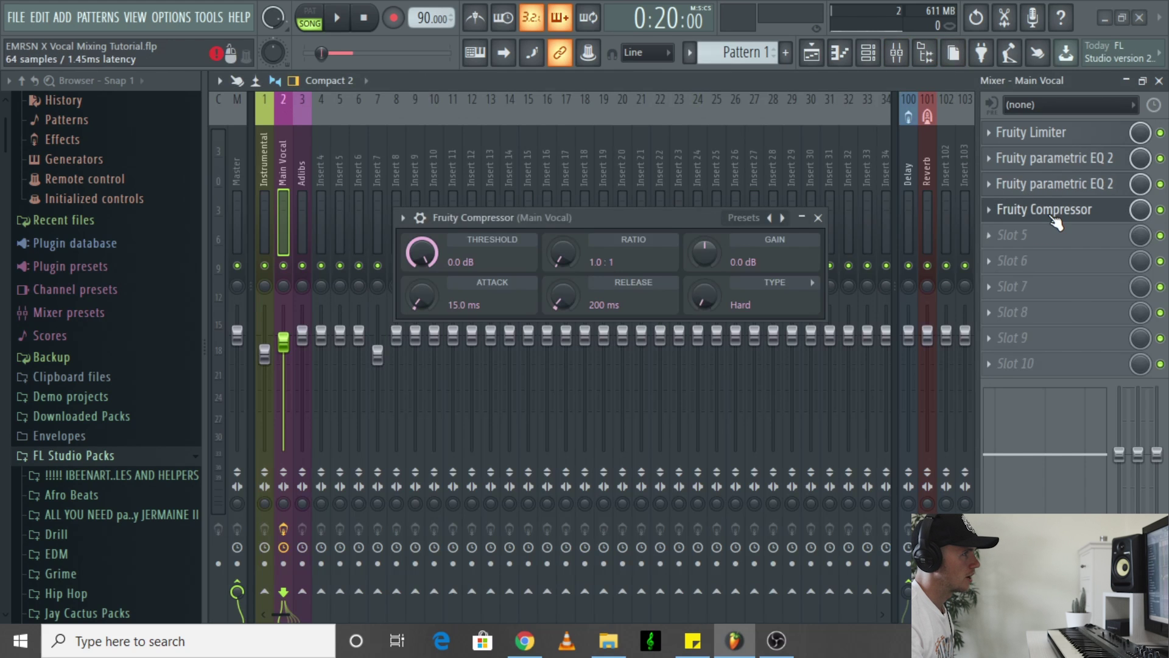
left_click_drag(422, 252, 422, 298)
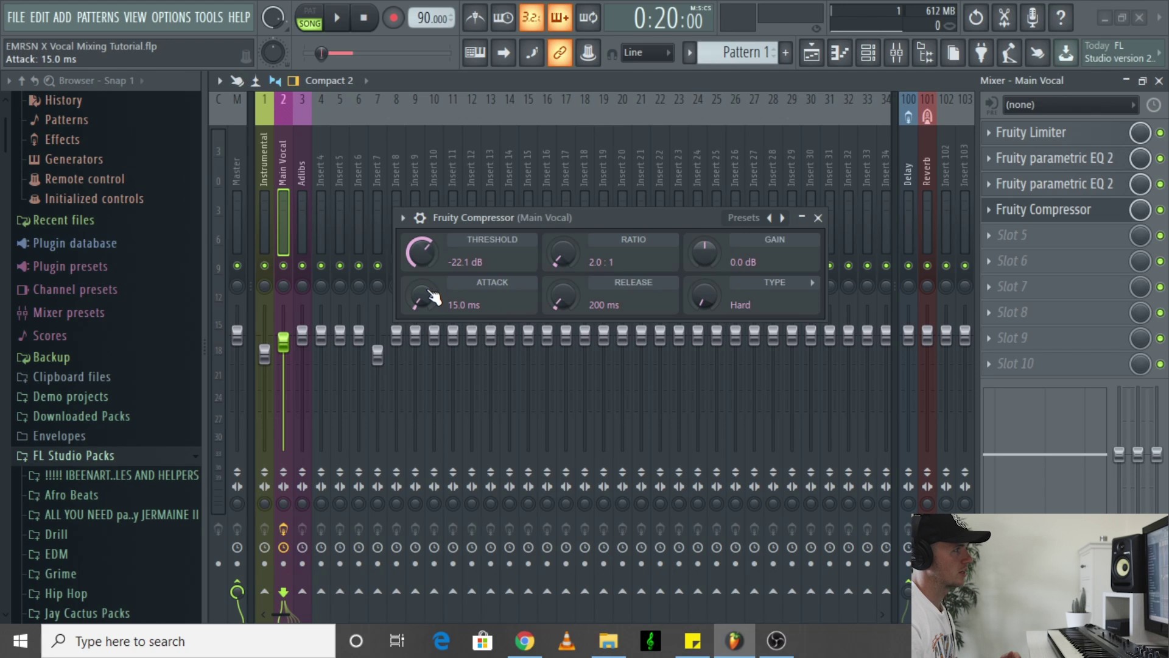
scroll(433, 300, "down", 5)
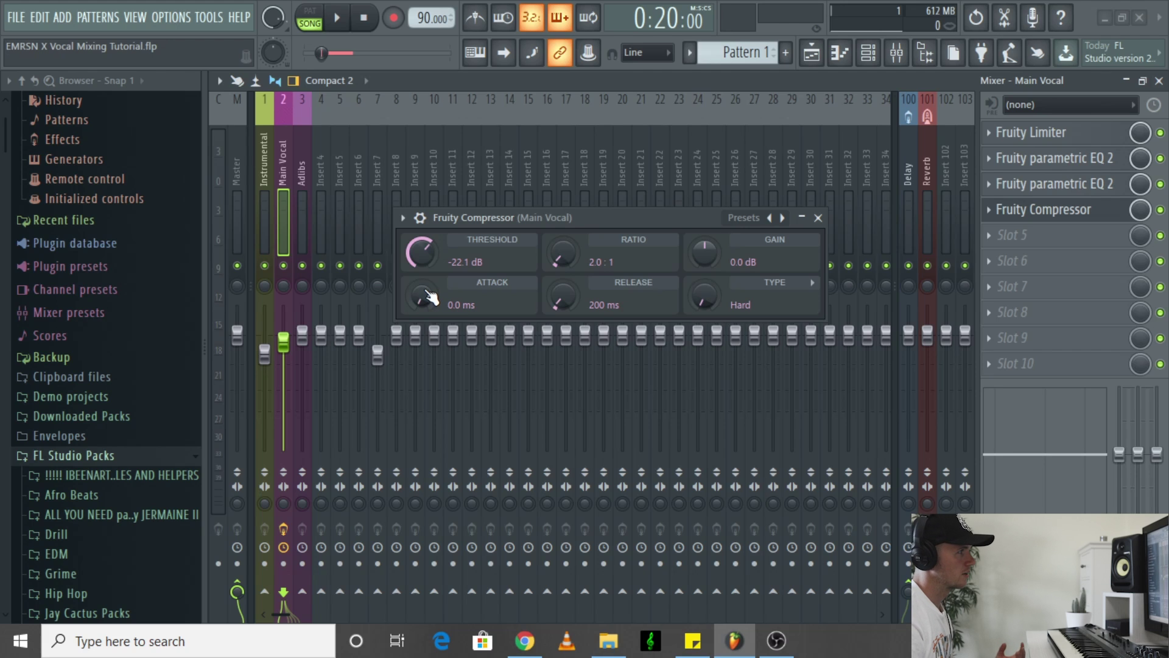
mouse_move(429, 302)
left_mouse_down()
mouse_move(429, 271)
mouse_move(430, 305)
left_mouse_up()
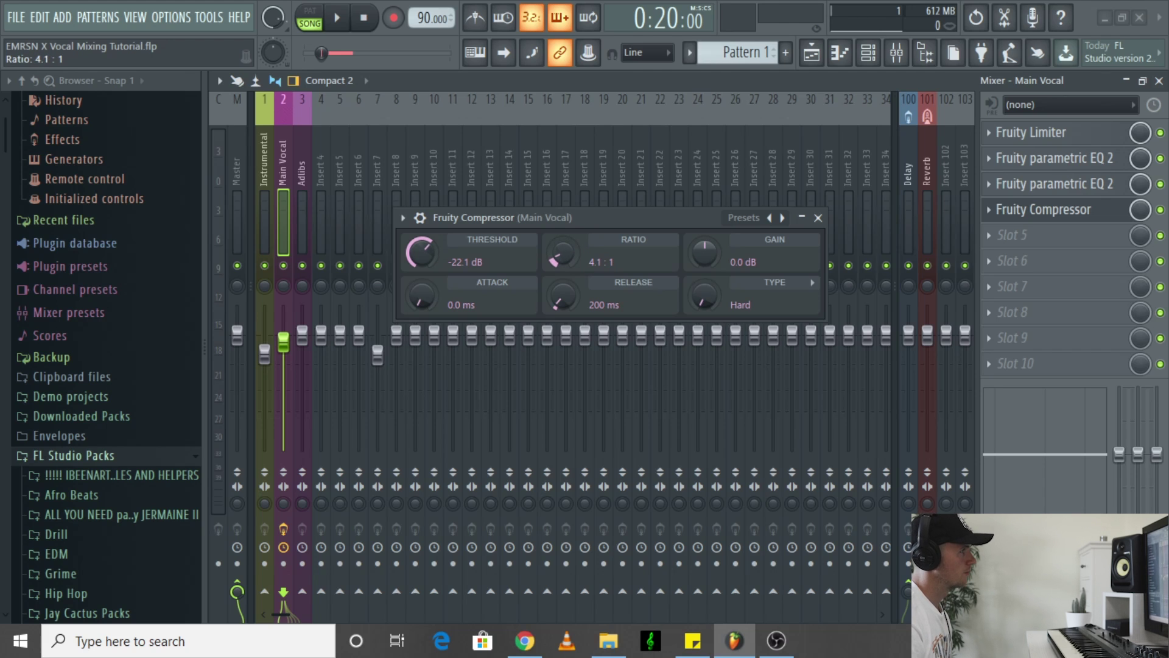
key("space")
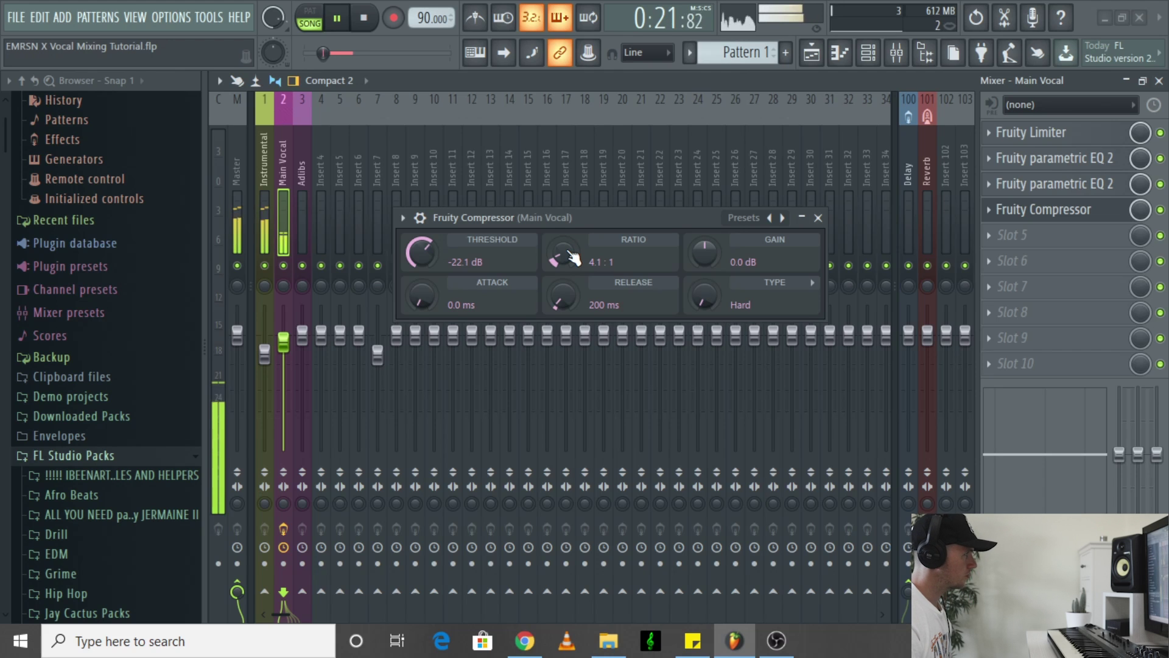
Compare the Main Vocal's peak level with the Fruity Compressor bypassed and enabled during playback.
left_click(280, 220)
key("space")
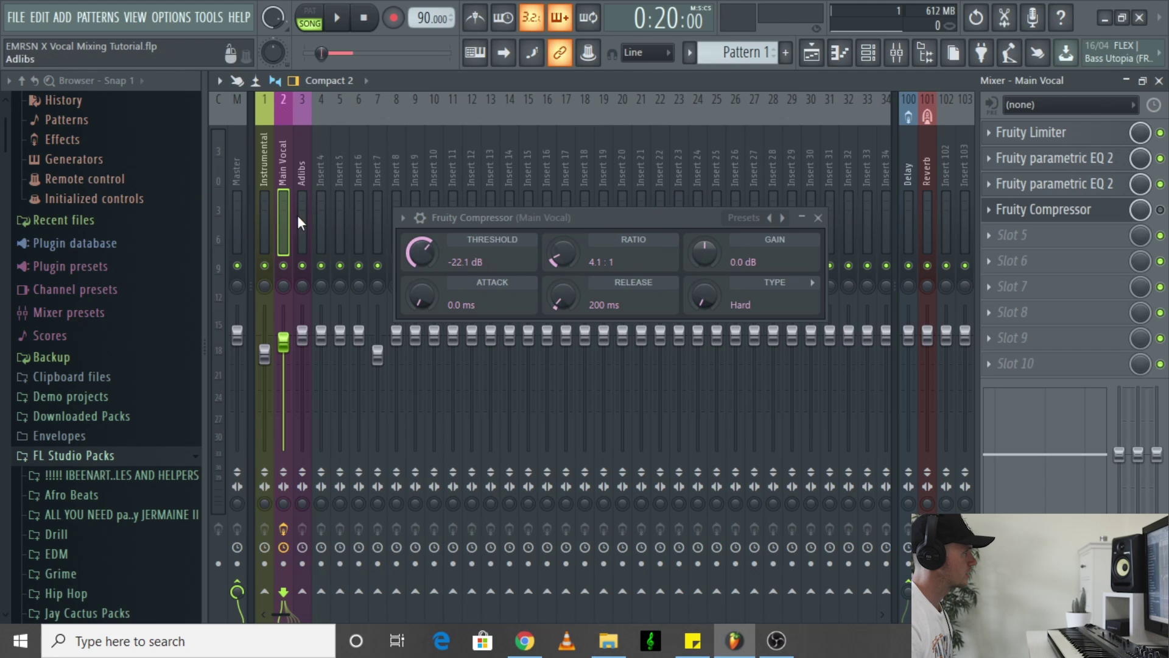
key("space")
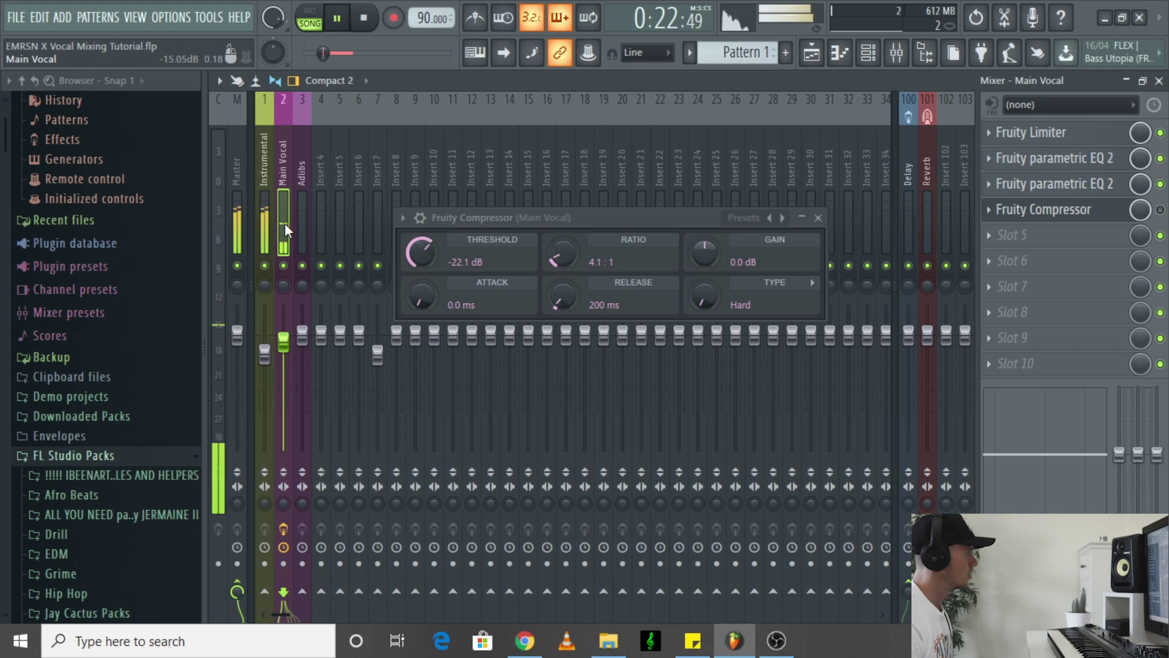
key("space")
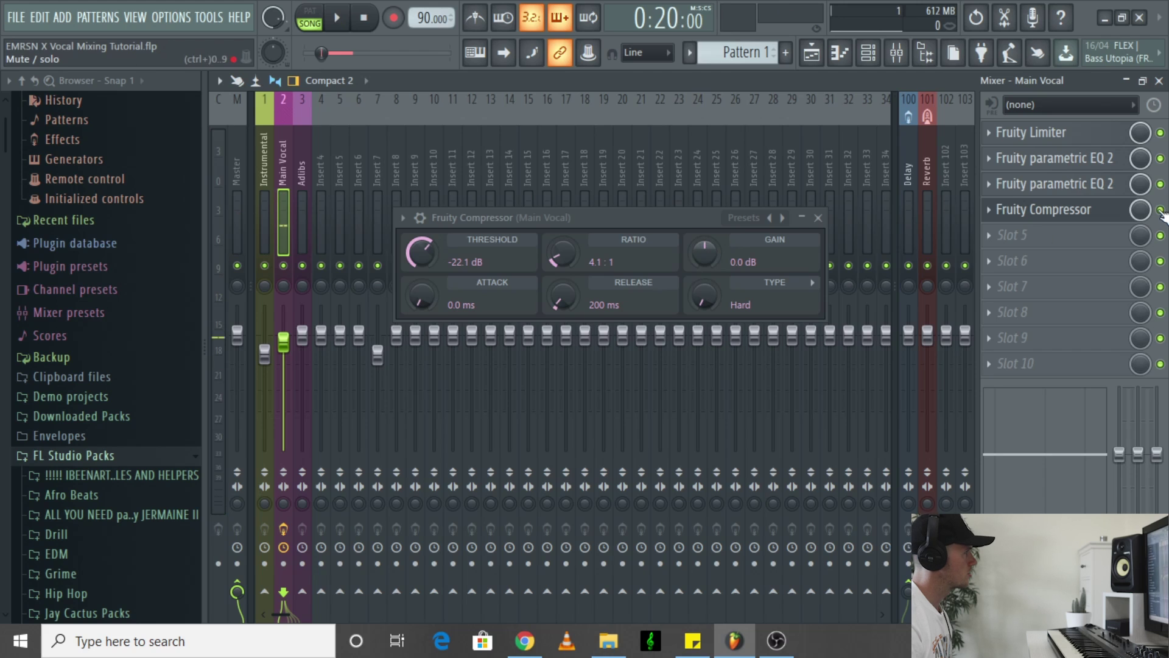
key("space")
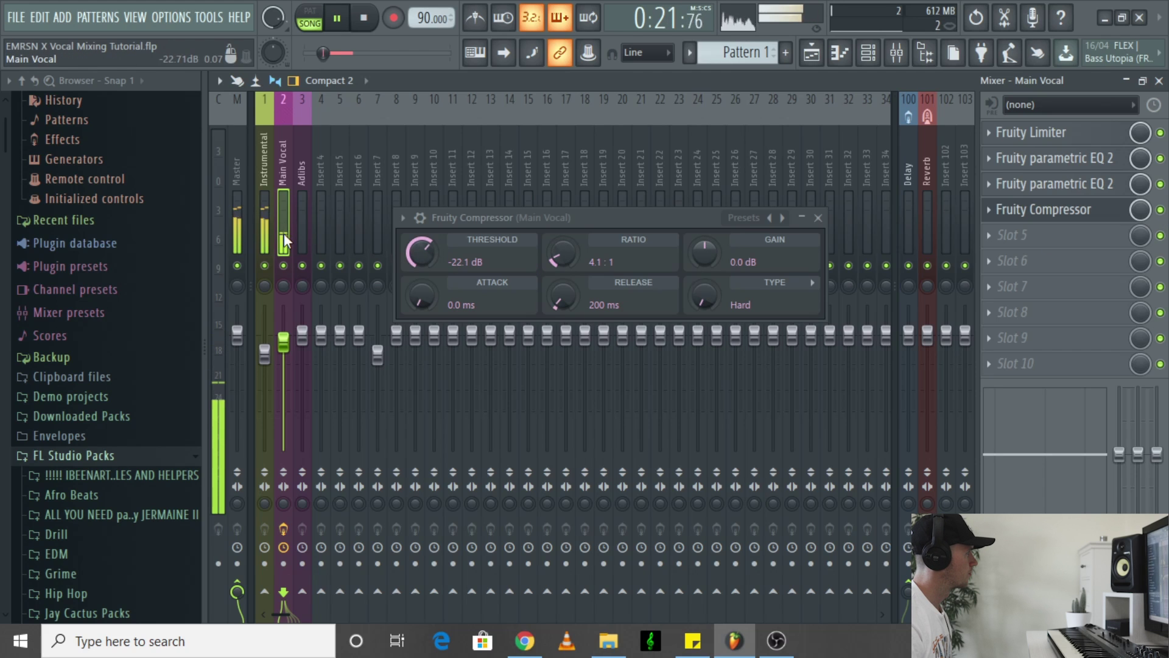
key("space")
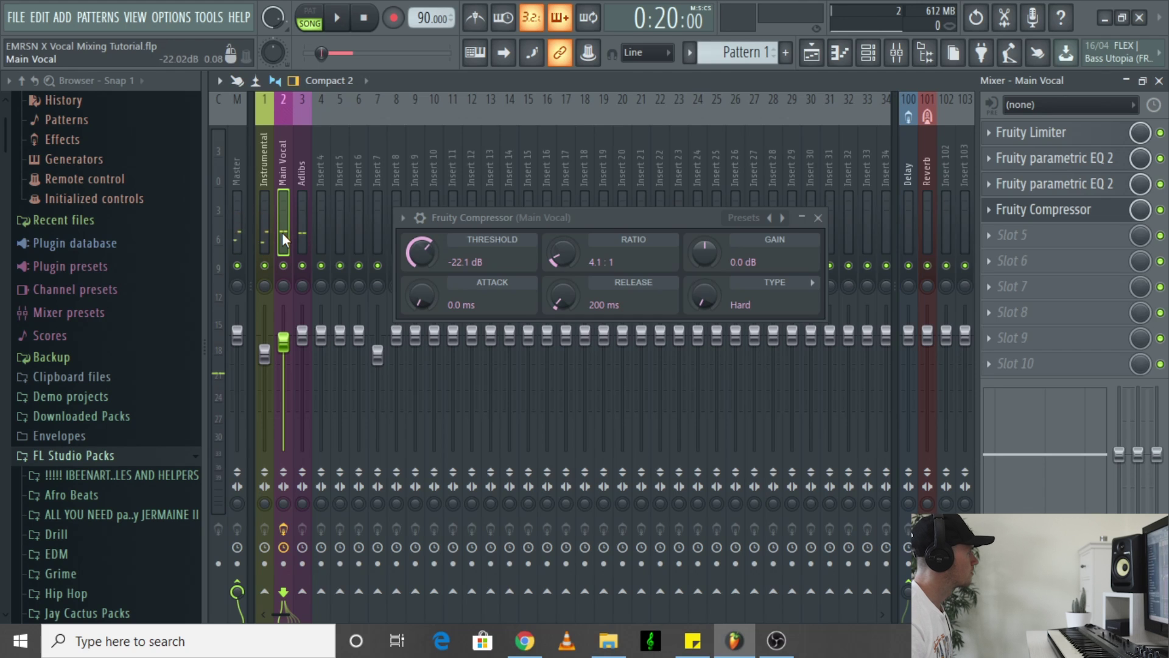
Set the compressor's gain to 4.9 dB, attack to 2.8 ms and release to 850 ms while auditioning, and close it.
left_click_drag(705, 252, 704, 241)
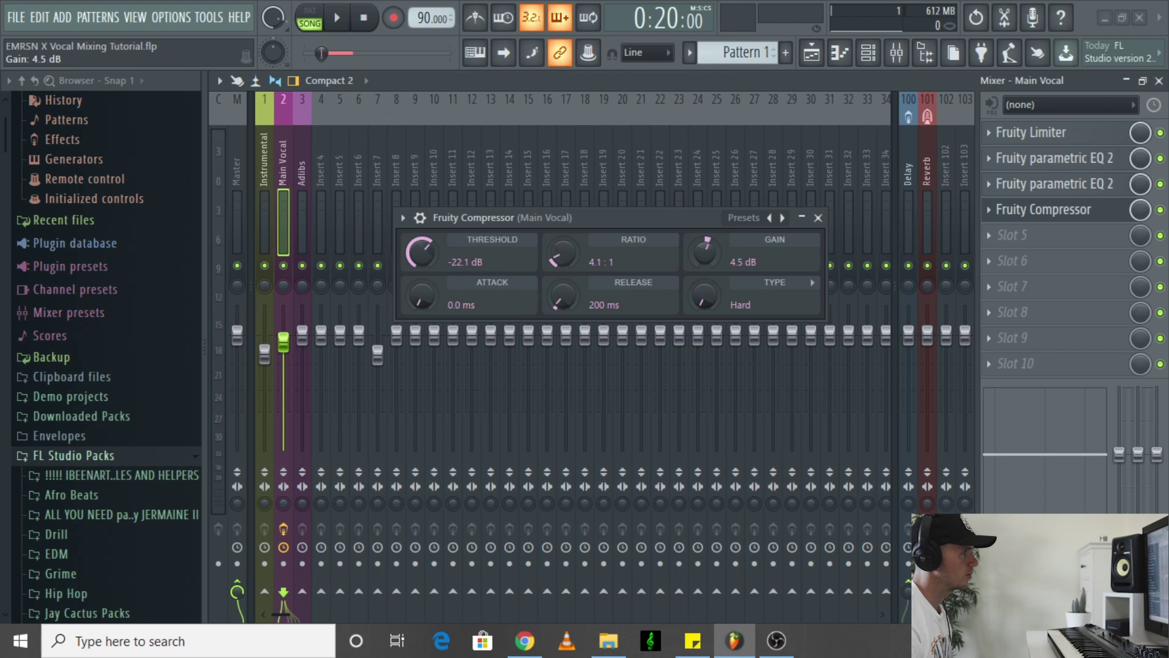
key("space")
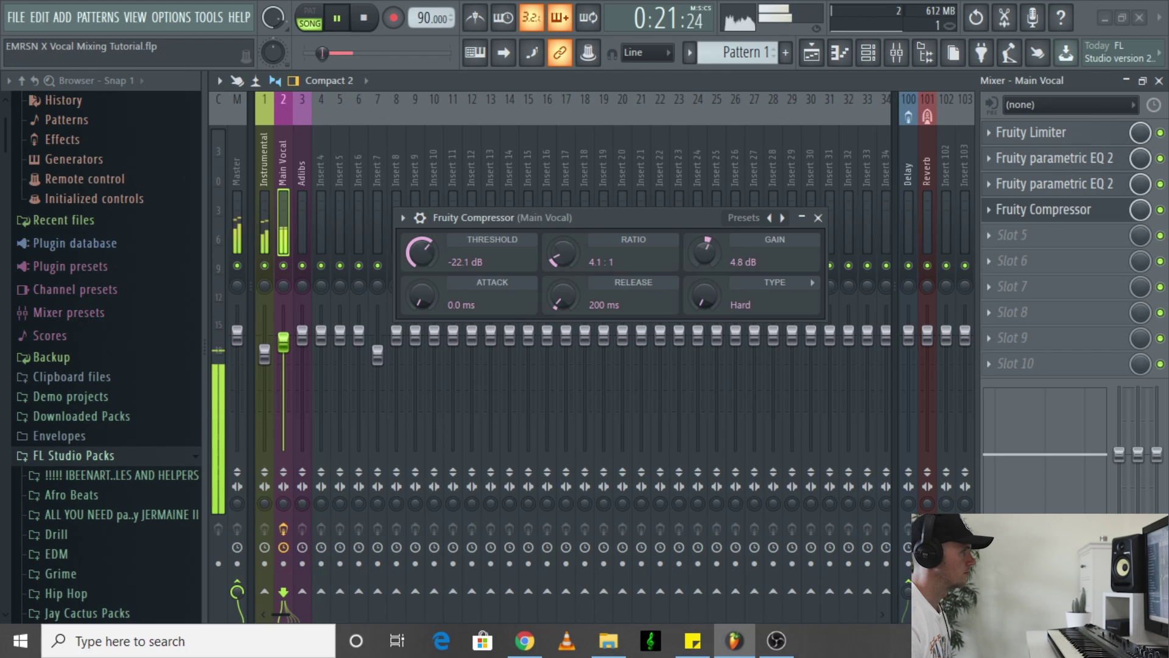
left_click_drag(704, 252, 705, 252)
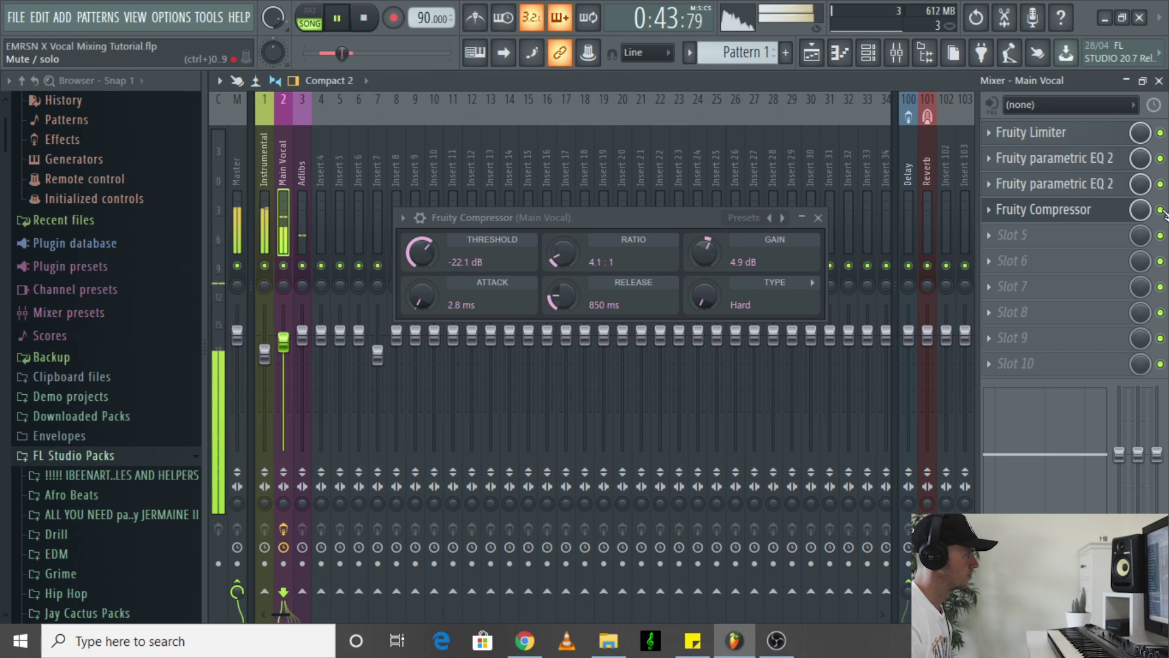
key("space")
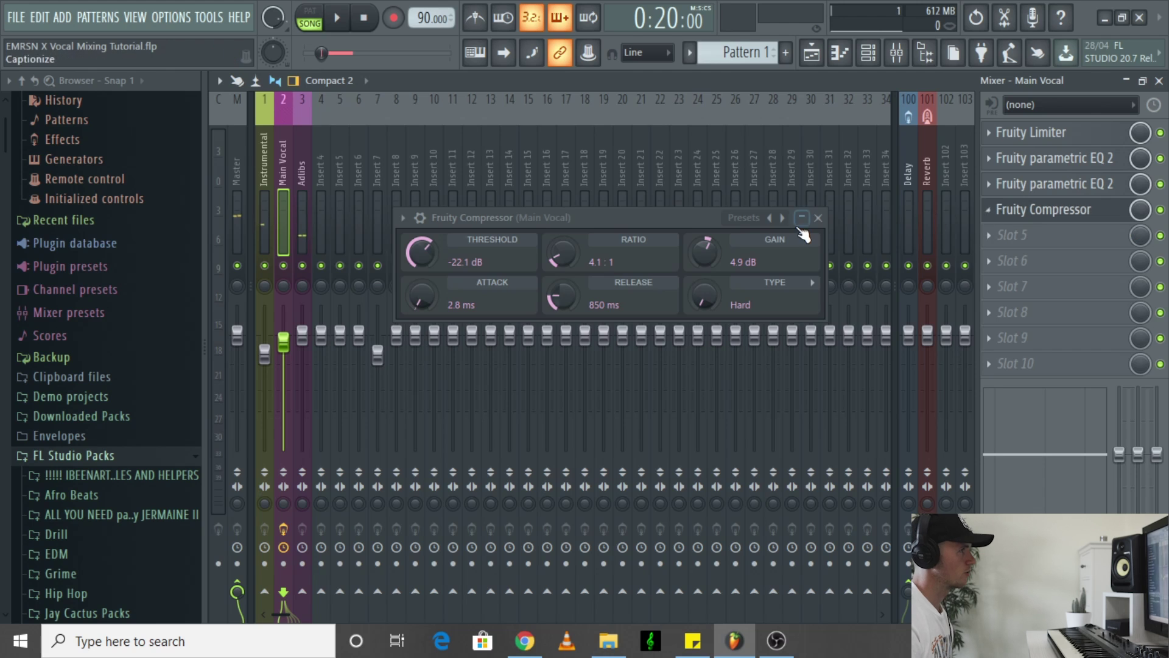
left_click(818, 218)
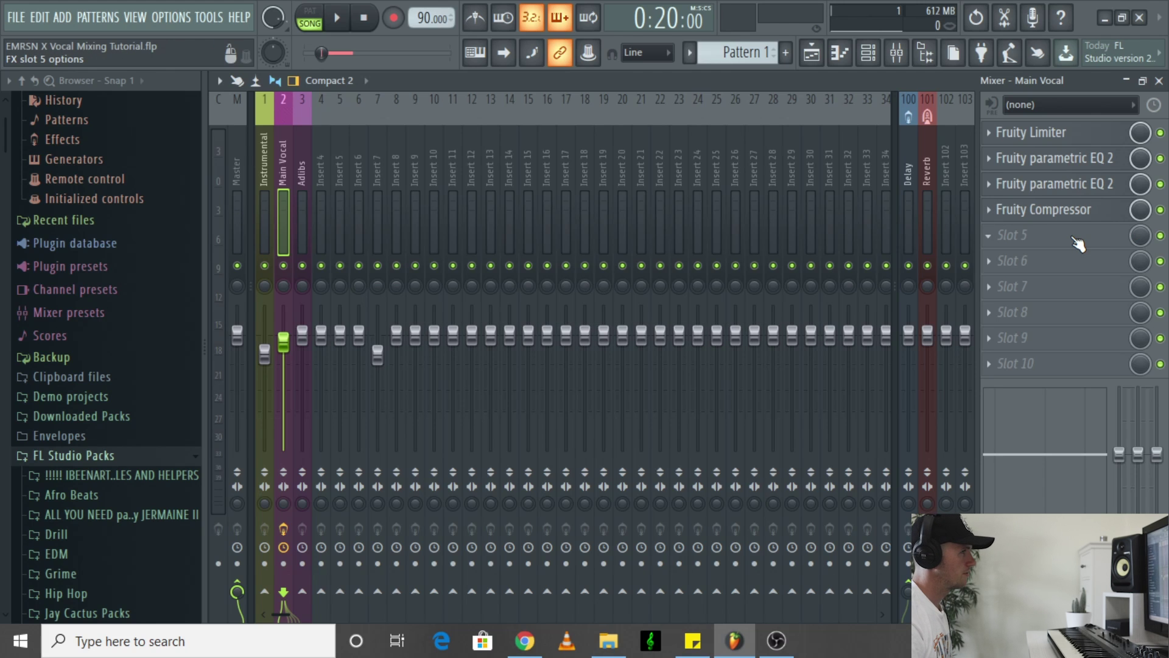
Find the Soundgoodizer effect by searching for "sound" and load it into slot 5 of the Main Vocal track.
left_click(1079, 244)
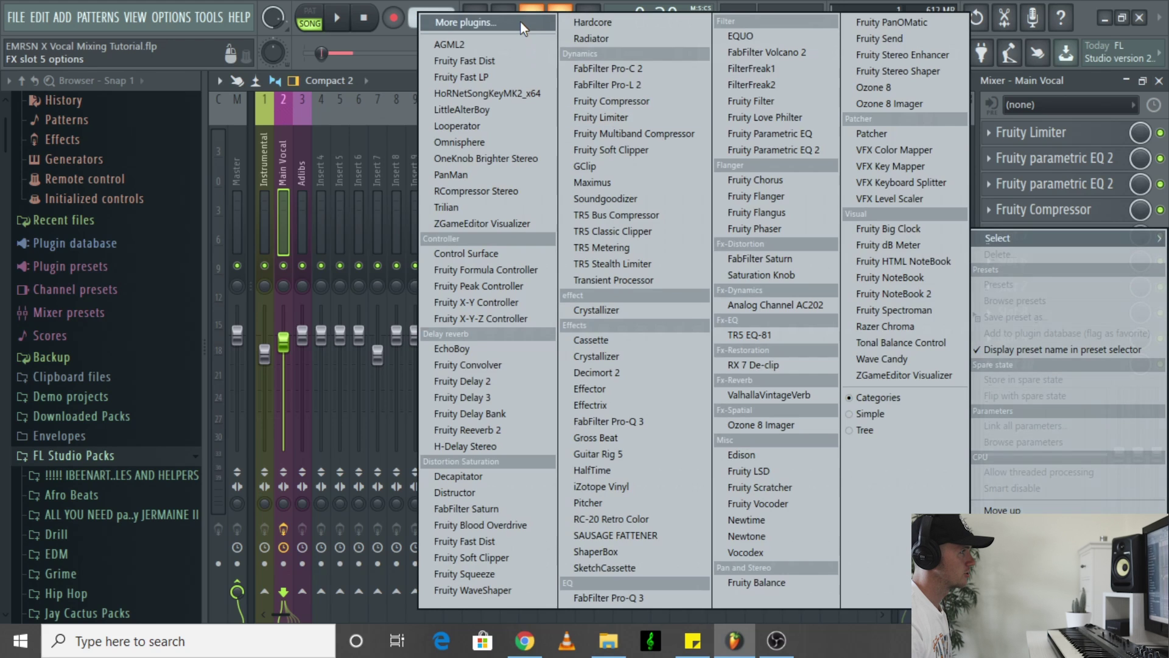
left_click(520, 21)
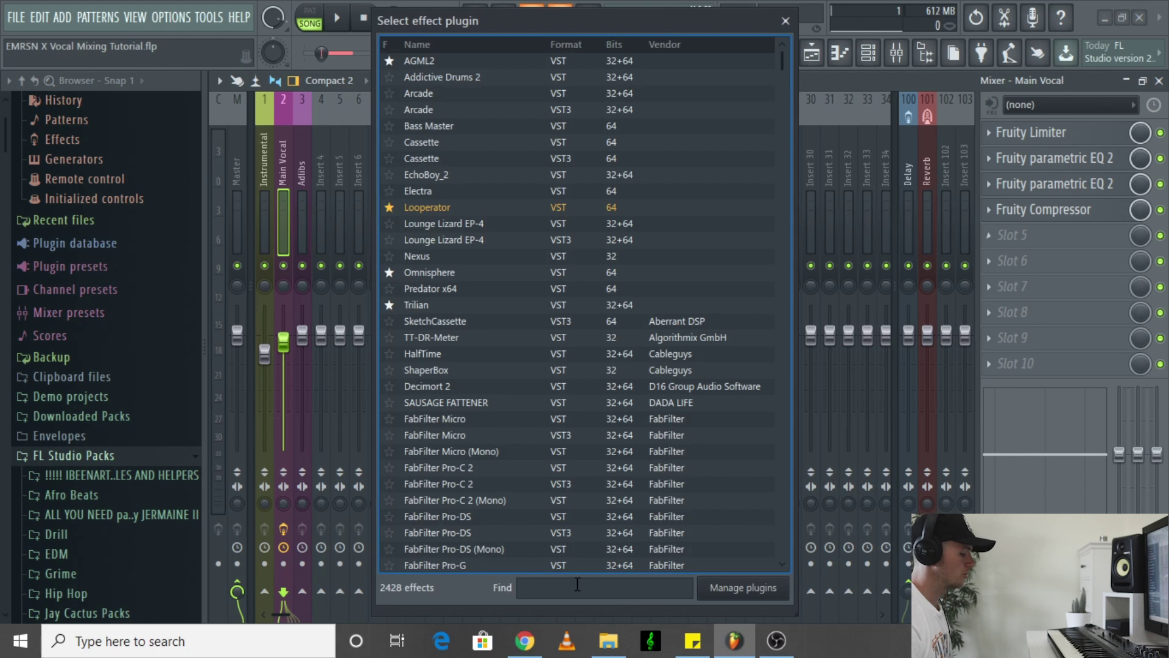
type("sound")
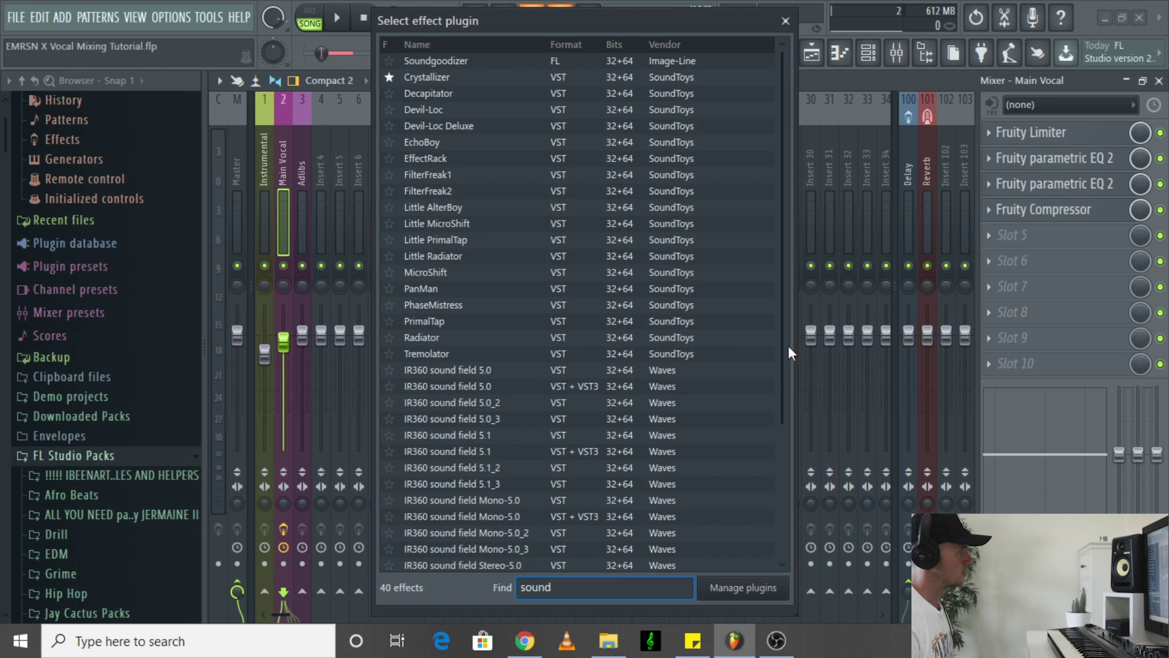
double_click(461, 62)
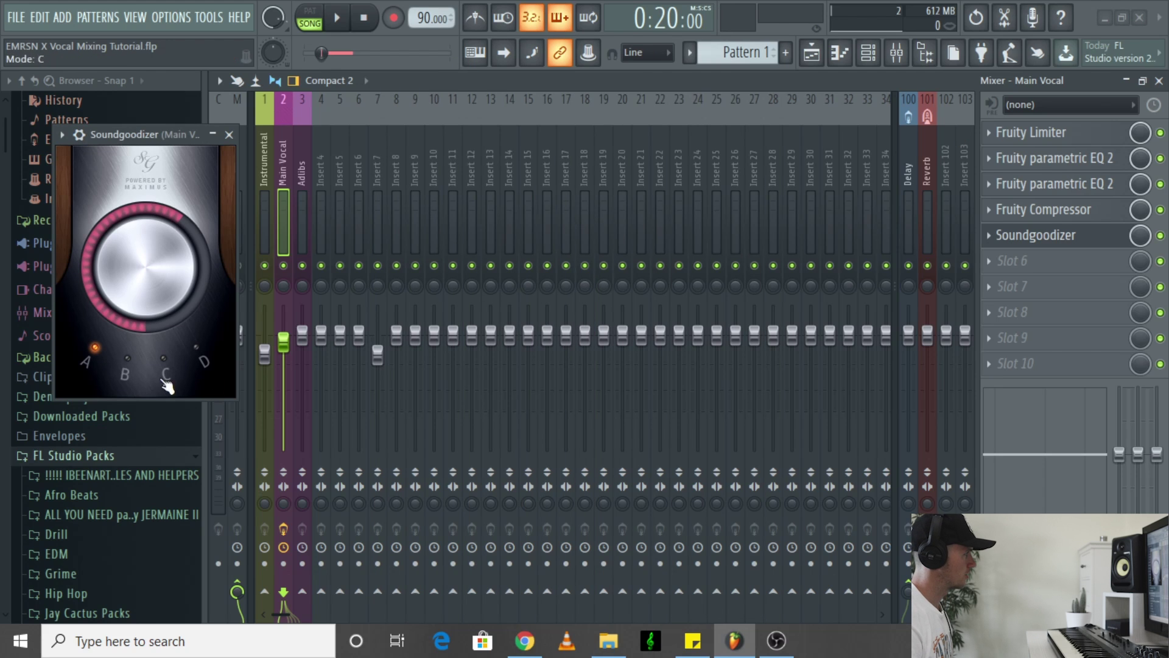
Reduce the Soundgoodizer amount to a low setting and switch it to mode C while auditioning the vocal, then close it.
key("space")
left_click_drag(170, 245, 169, 281)
left_click_drag(152, 135, 399, 122)
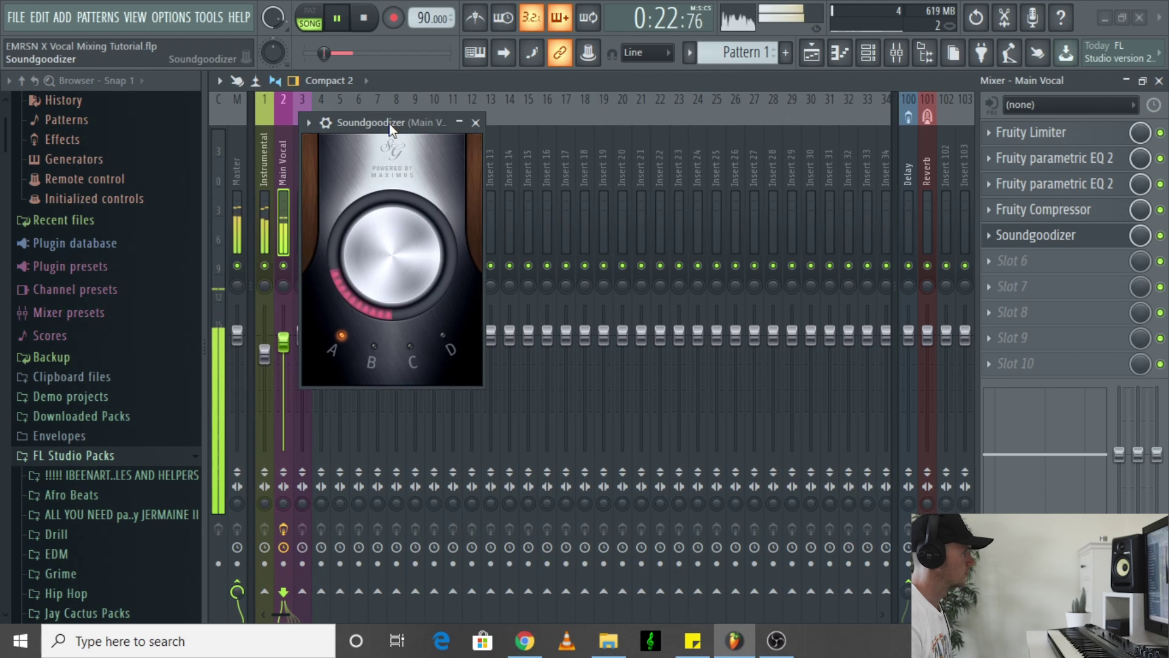
left_click(412, 348)
left_click_drag(404, 296, 404, 288)
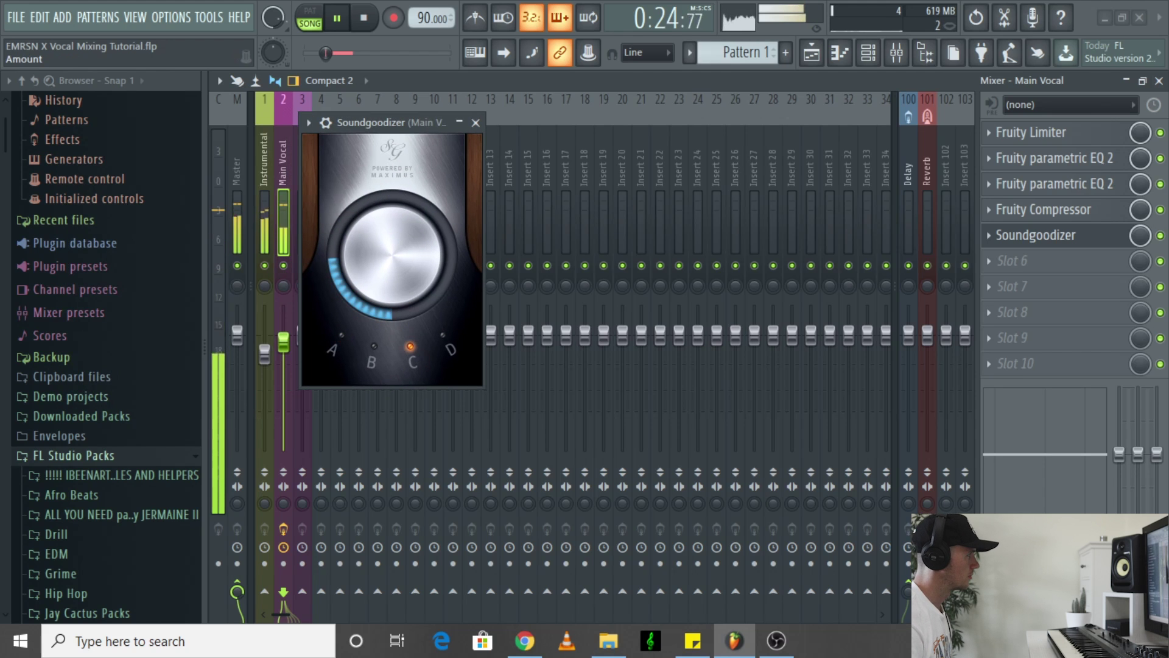
key("space")
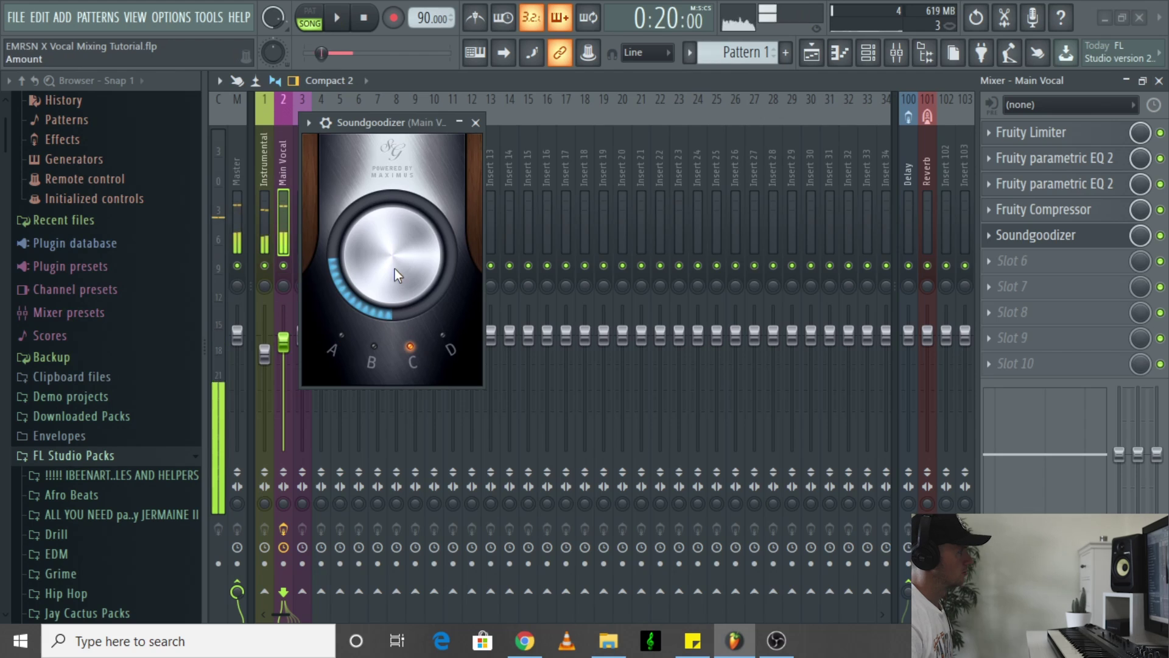
key("space")
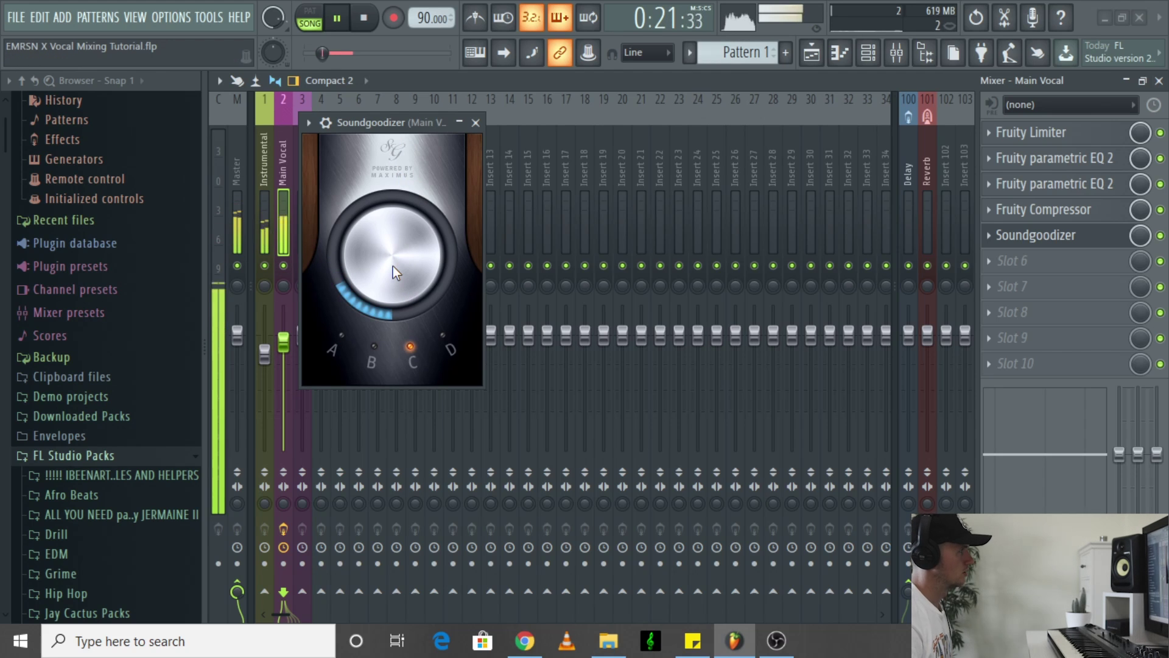
key("space")
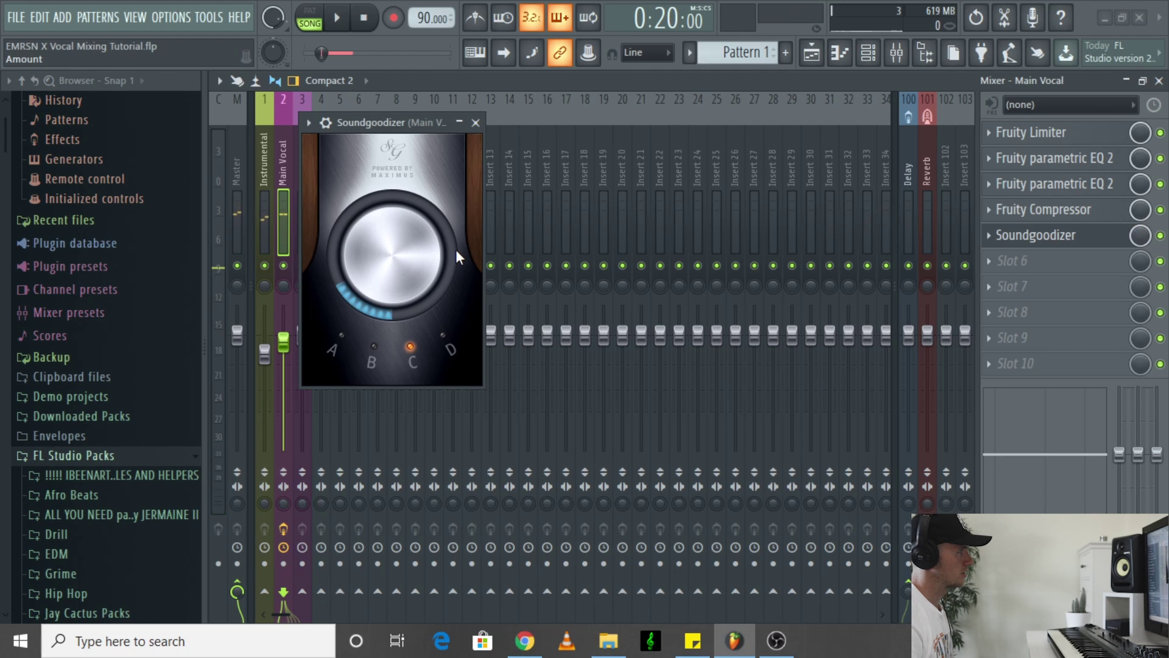
left_click(475, 123)
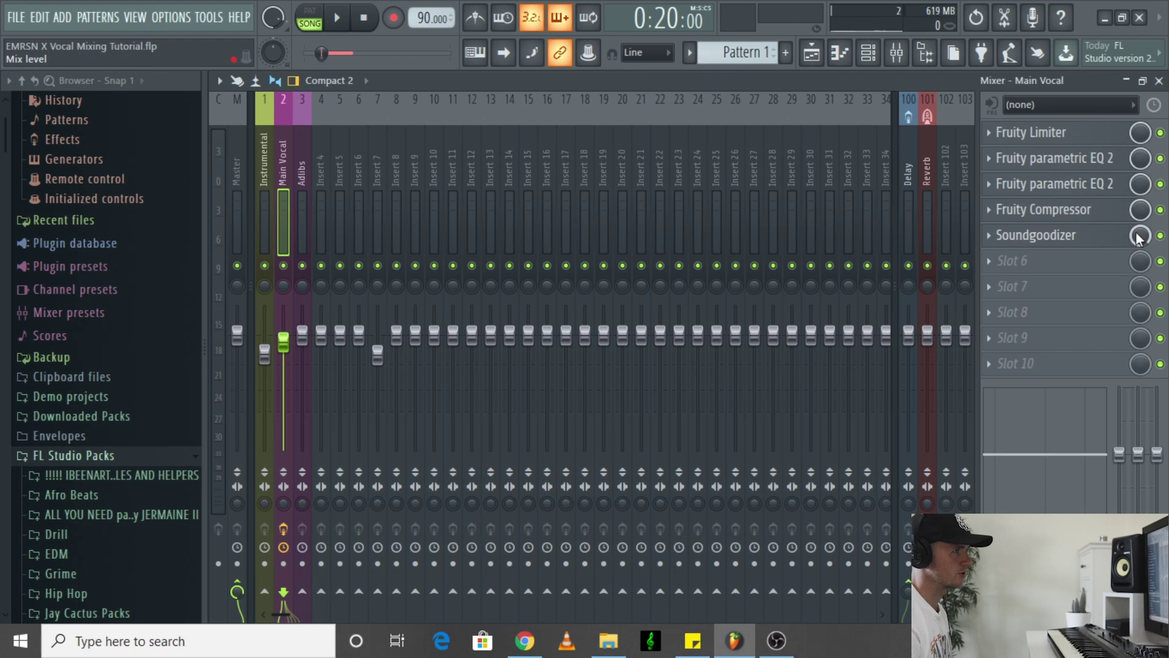
Lower the Soundgoodizer slot's mix level to about 52% while auditioning the vocal.
key("space")
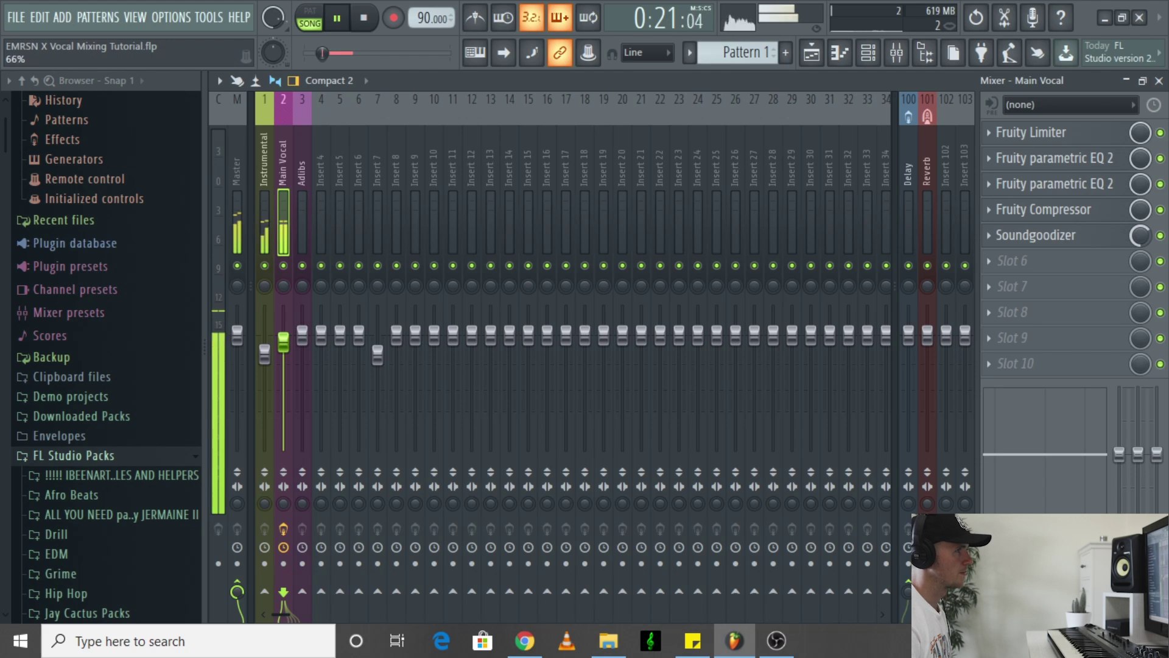
key("space")
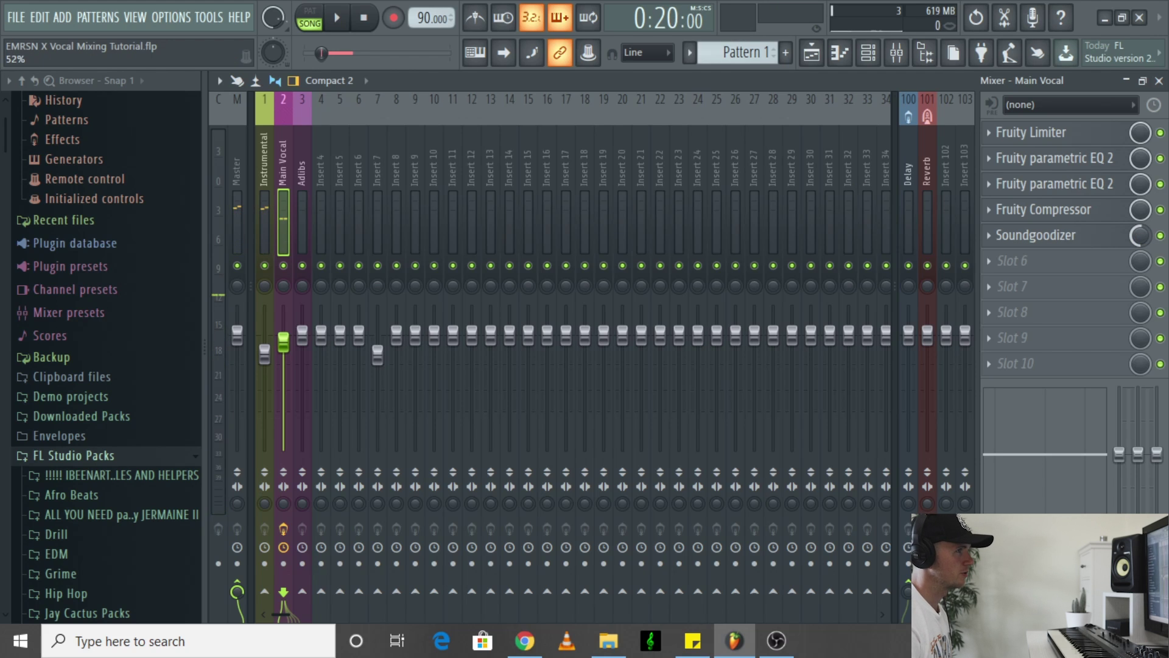
key("space")
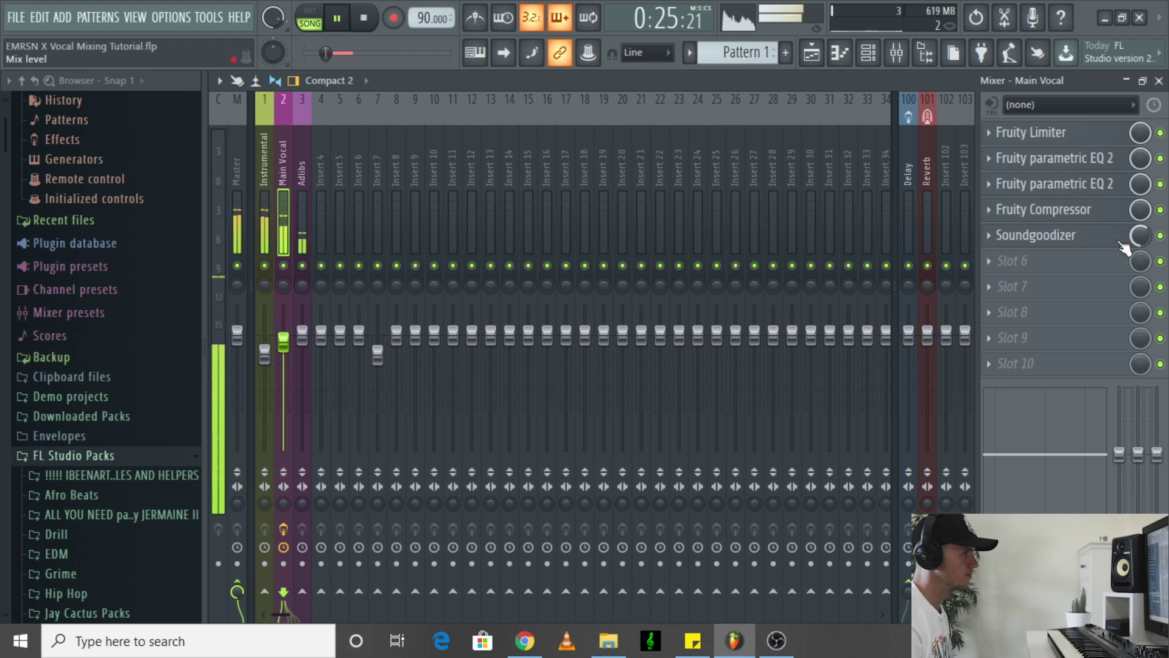
Reopen Soundgoodizer, try mode B, switch it to mode A during playback and close it.
left_click(1093, 238)
left_click(375, 348)
left_click(350, 347)
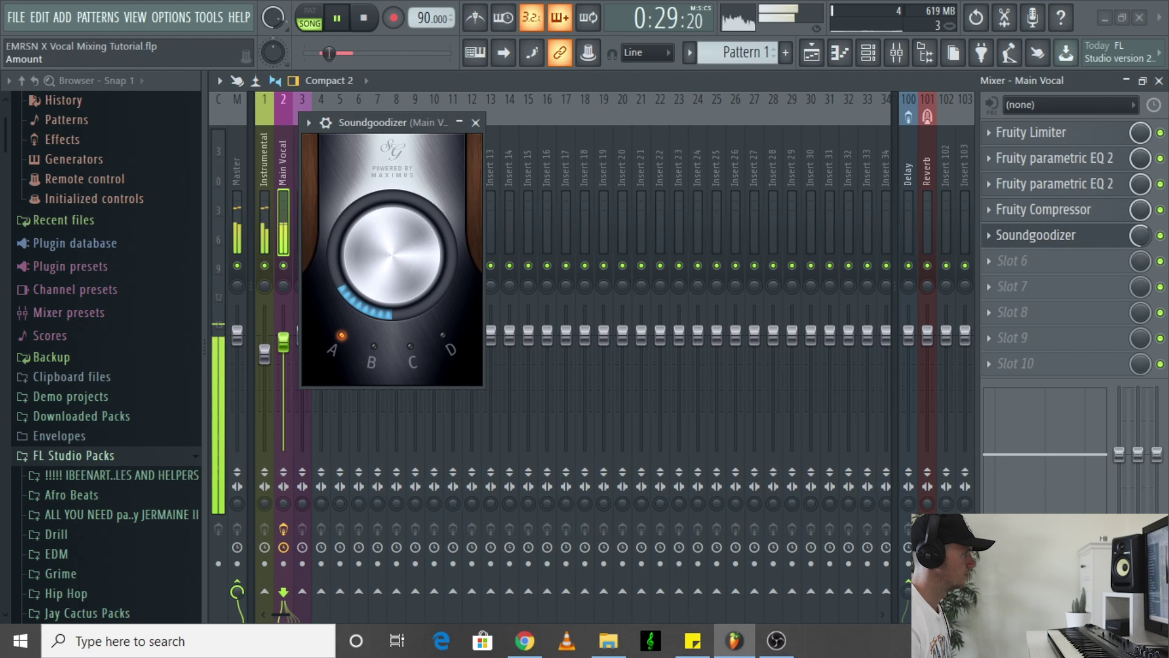
left_click(476, 123)
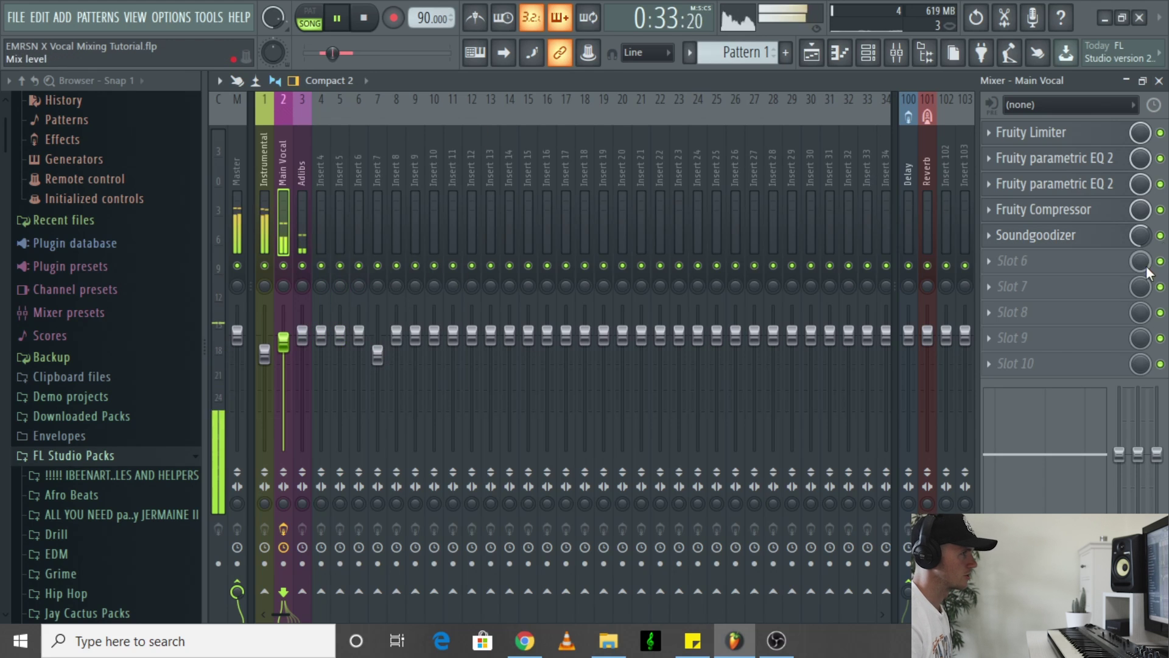
Compare the vocal with Soundgoodizer bypassed and enabled during playback.
left_click(1160, 235)
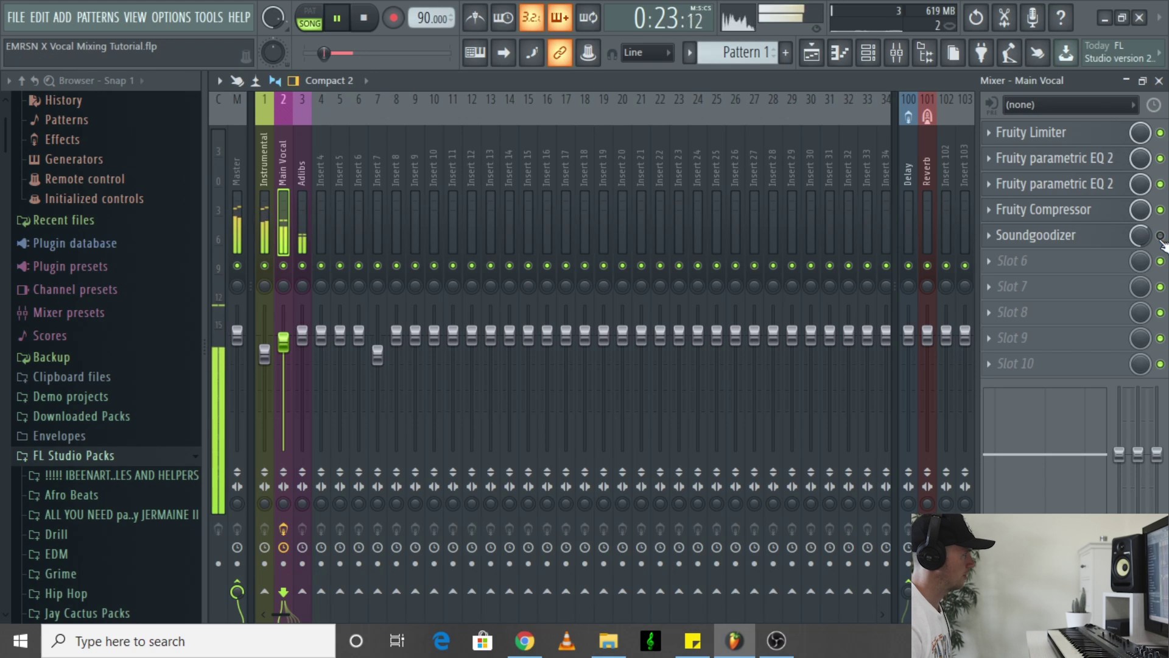
left_click(1160, 235)
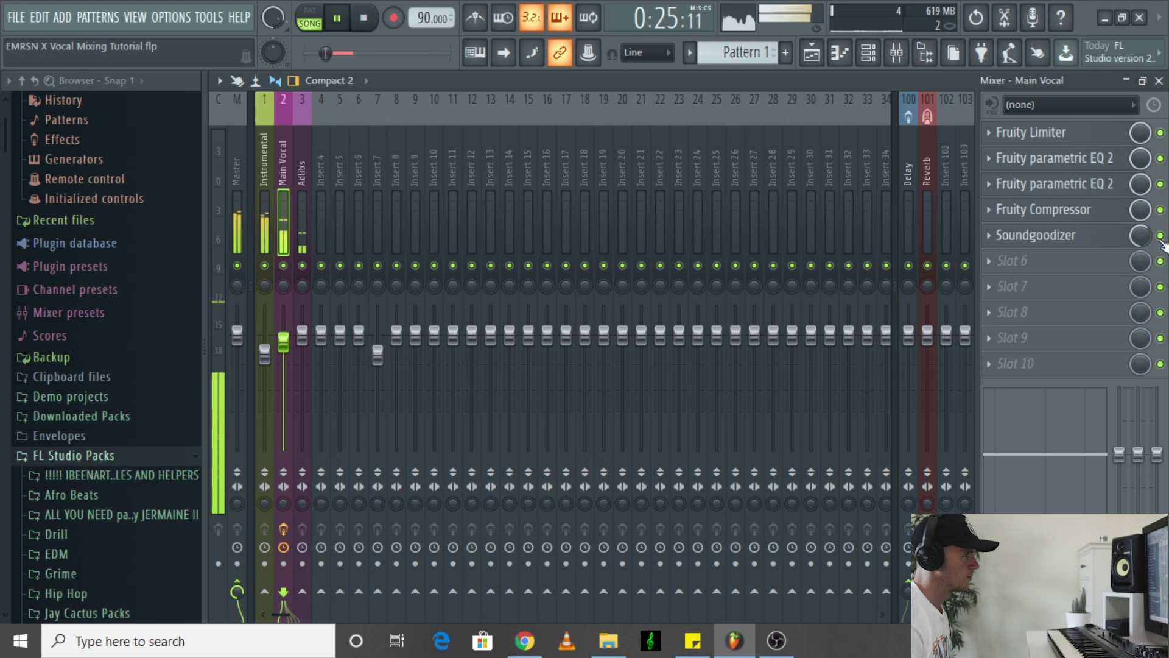
key("space")
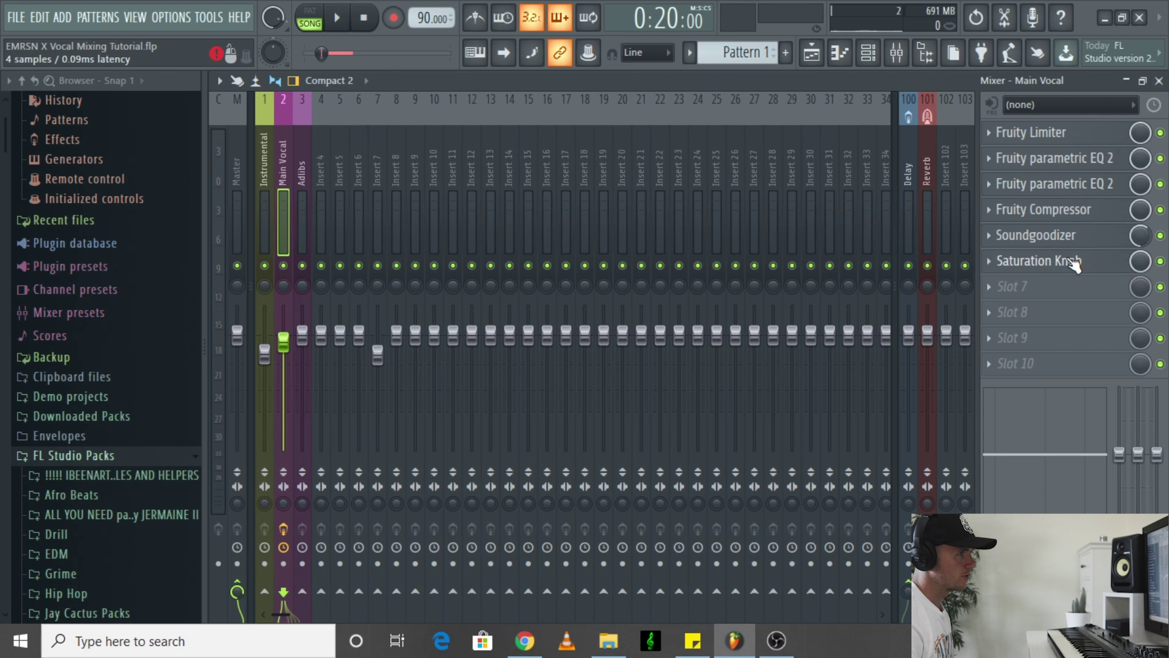
Bypass Soundgoodizer and raise the saturation slightly in the slot 6 Saturation Knob while auditioning the vocal.
left_click(1160, 235)
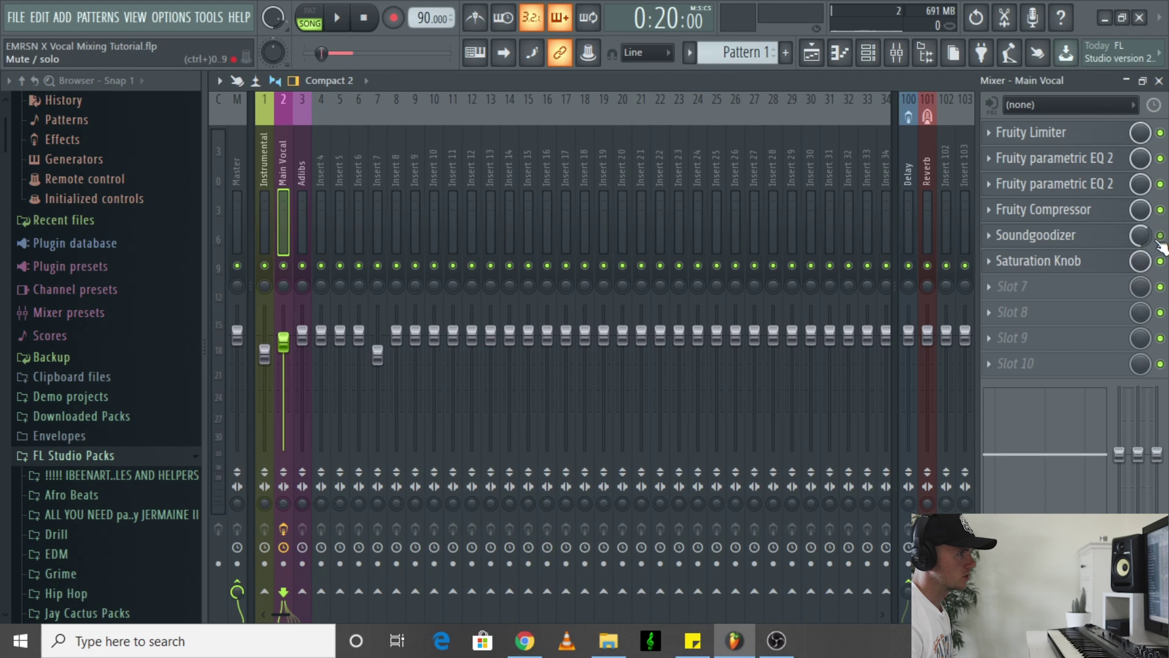
left_click(1053, 262)
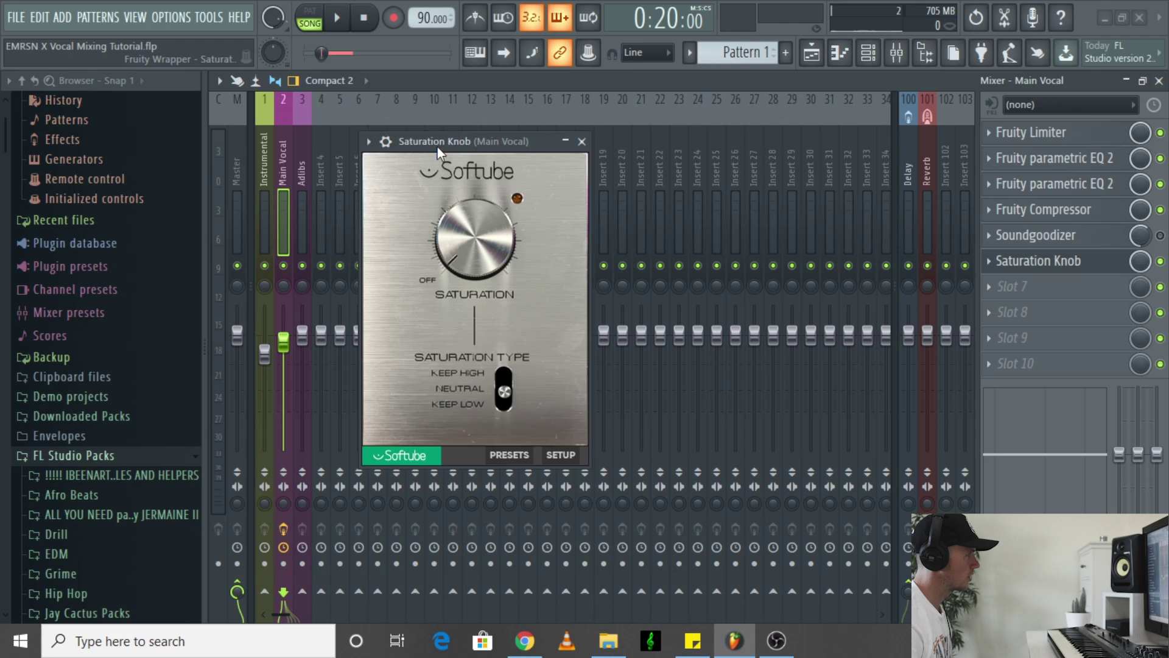
left_click_drag(437, 145, 447, 145)
left_click_drag(476, 252, 473, 243)
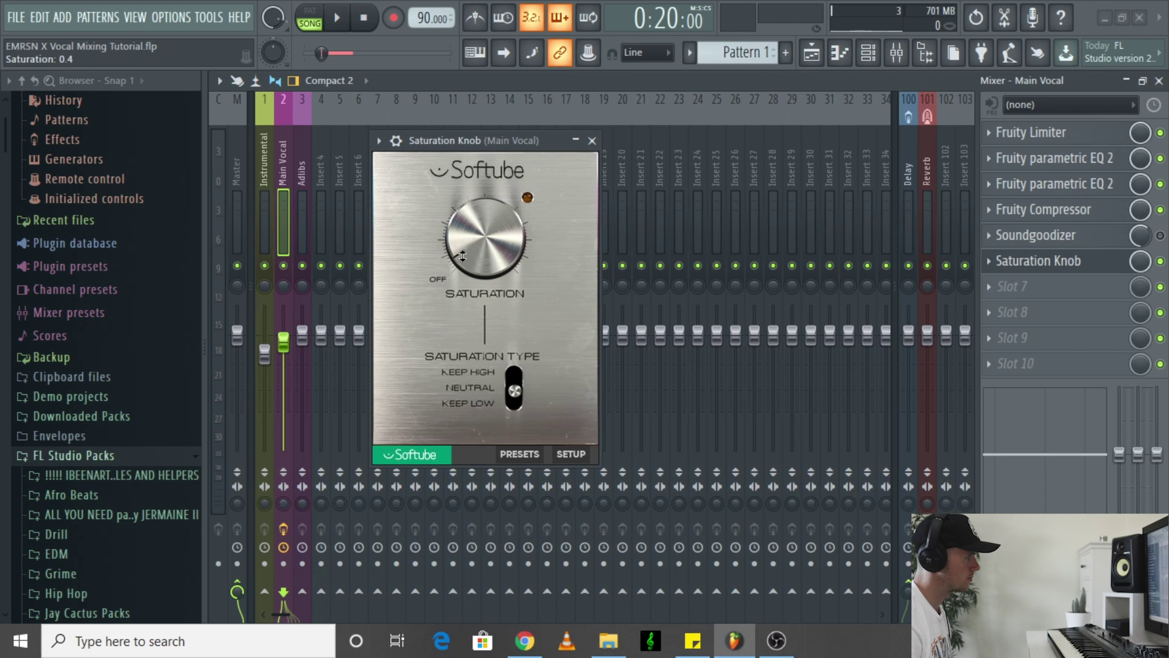
left_click(339, 20)
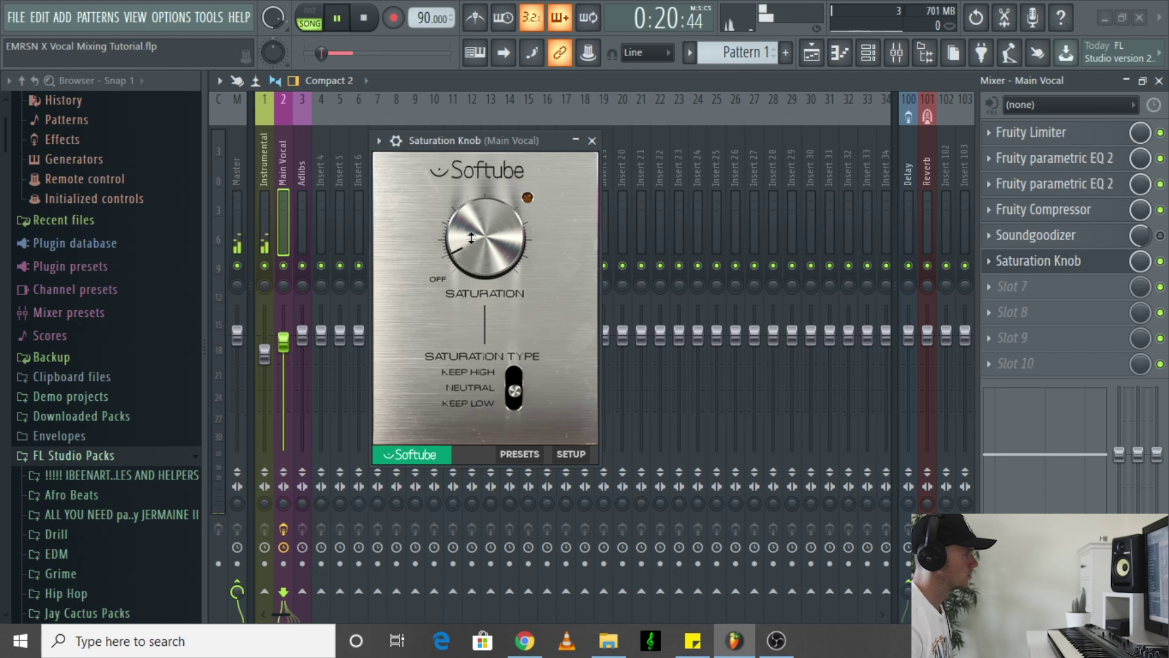
mouse_move(487, 257)
left_mouse_down()
mouse_move(473, 214)
mouse_move(485, 244)
left_mouse_up()
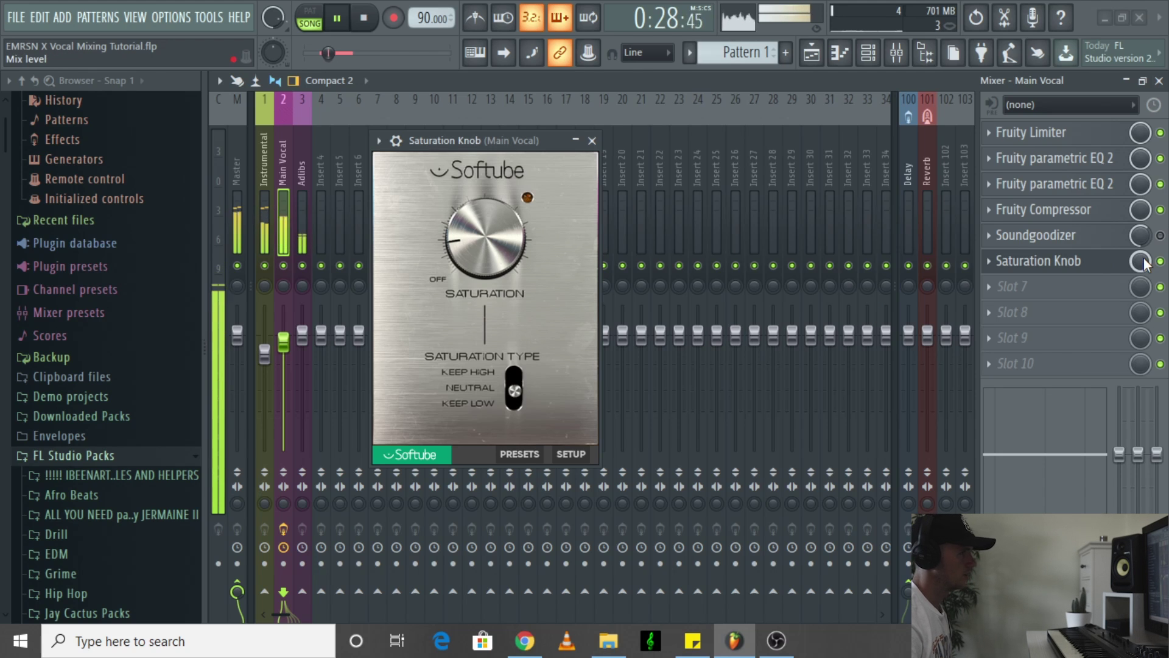
Lower the Saturation Knob slot's mix level during playback, then stop the song and close the plugin window.
left_click_drag(1144, 264, 1143, 279)
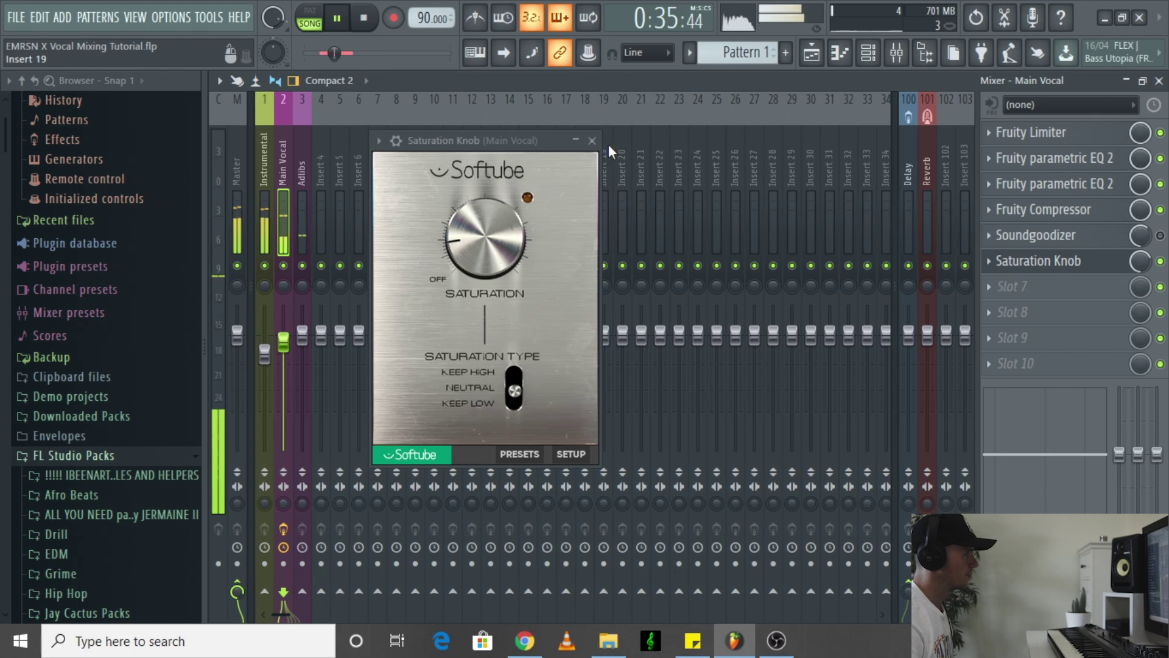
key("space")
left_click(592, 141)
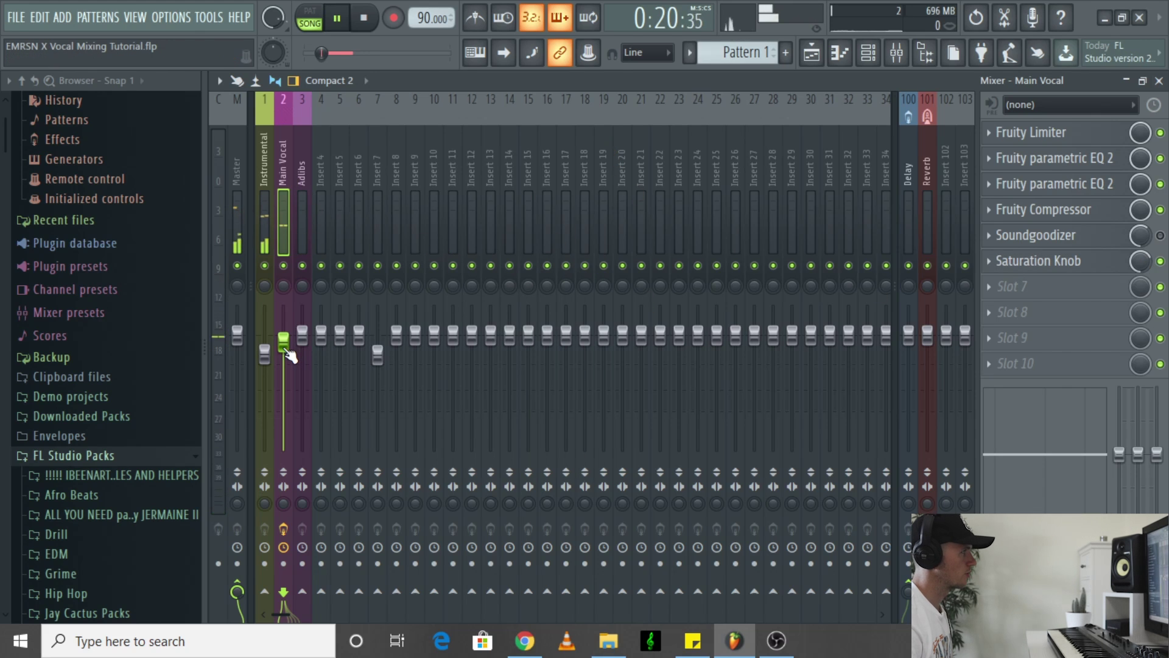
Check the Saturation Knob plugin and close it, then lower the Main Vocal fader slightly during playback.
left_click(1070, 261)
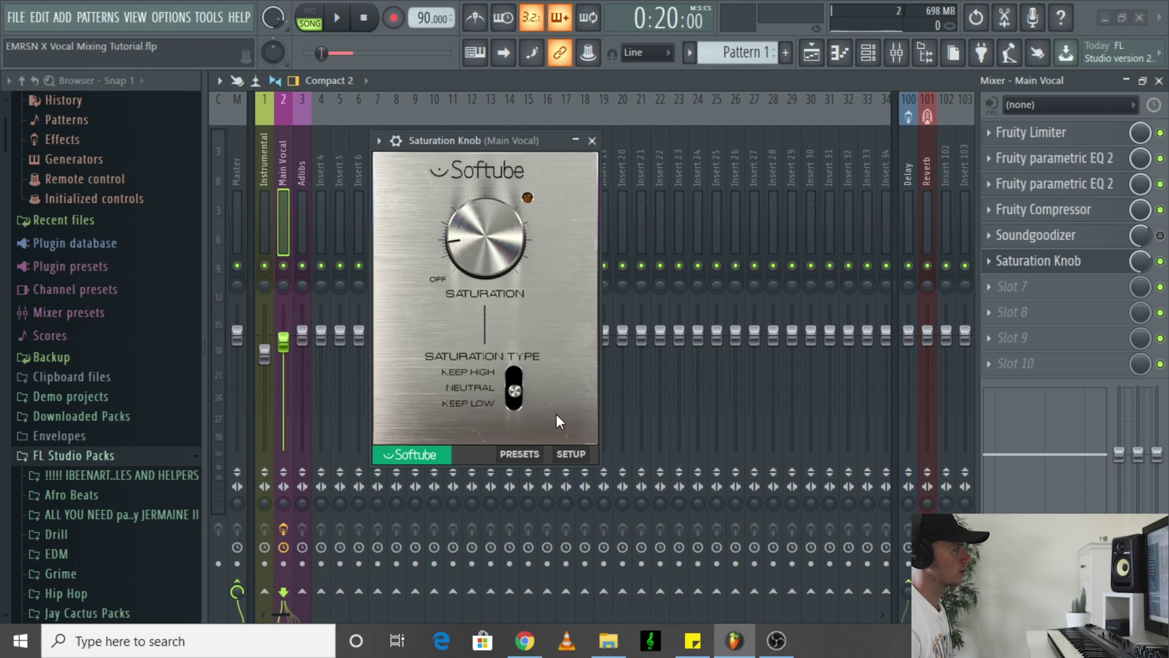
left_click(593, 141)
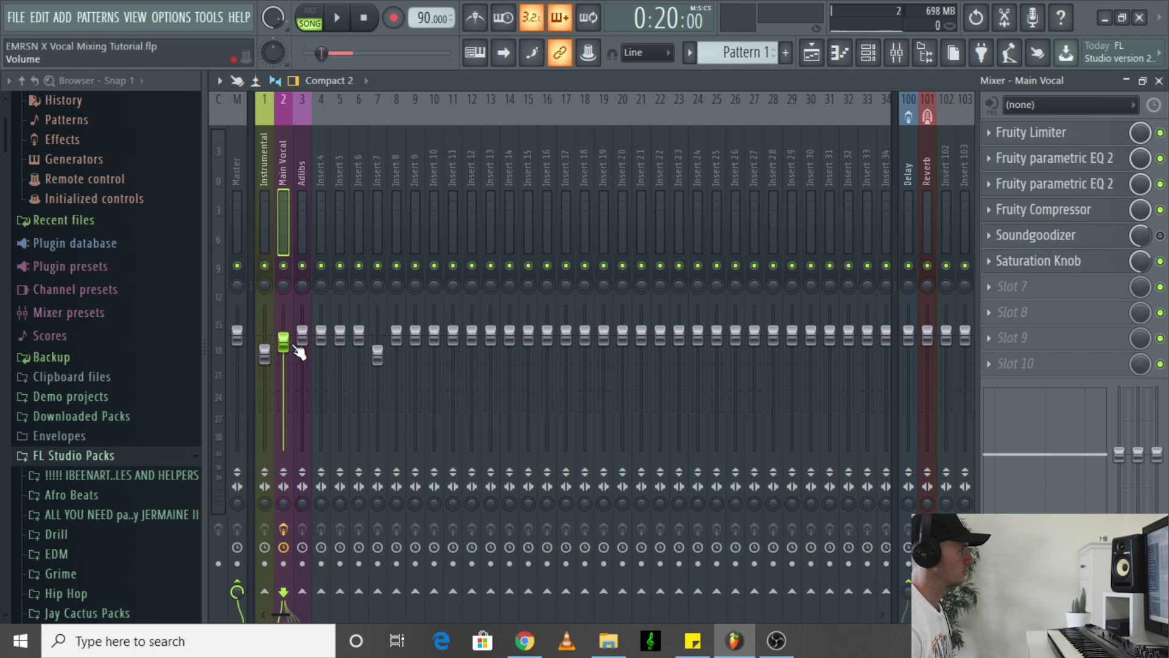
key("space")
left_click_drag(288, 348, 288, 358)
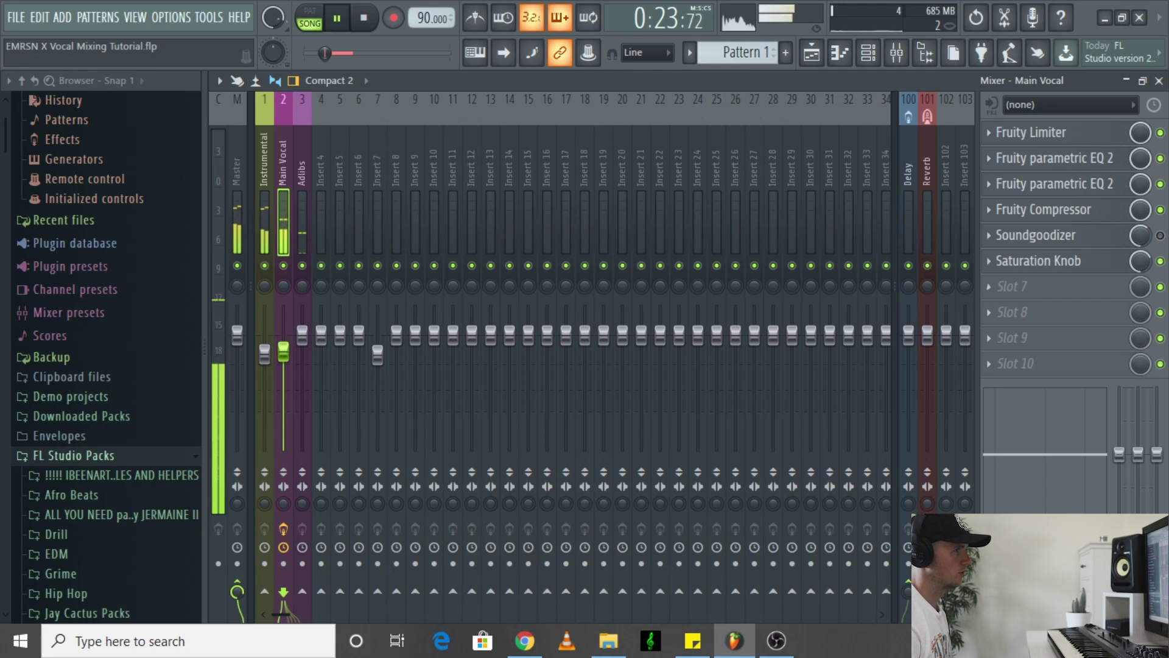
Compare the Main Vocal with Saturation Knob against Soundgoodizer during playback, ending with only the saturation enabled, and stop the song.
left_click(1162, 263)
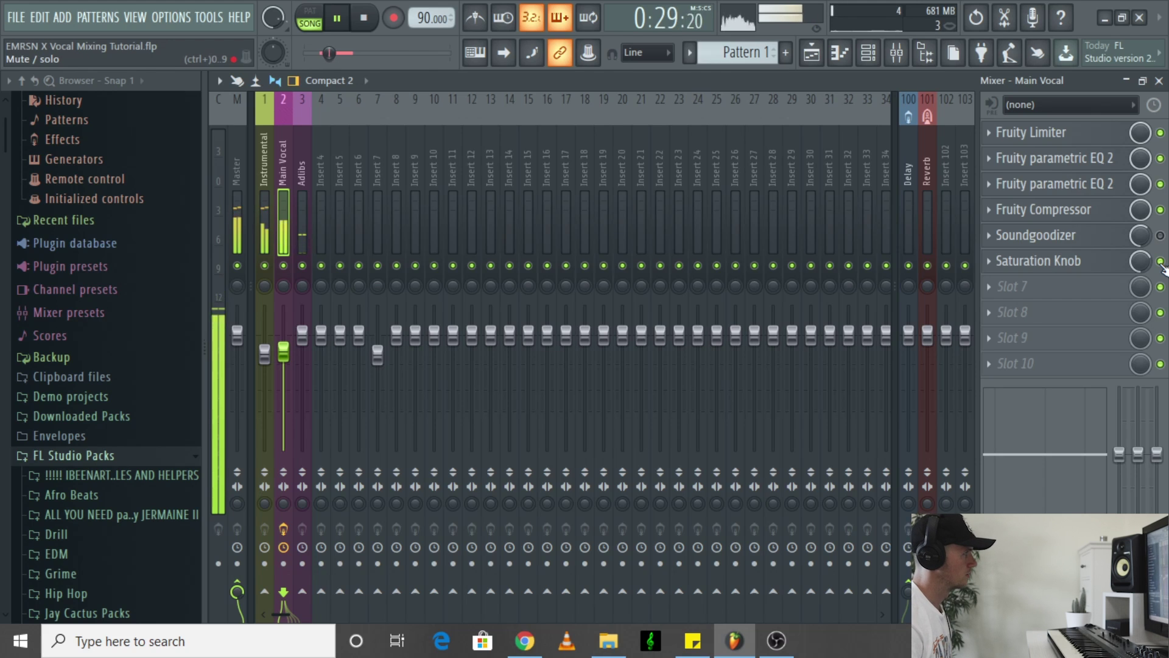
left_click(1162, 262)
left_click(1162, 236)
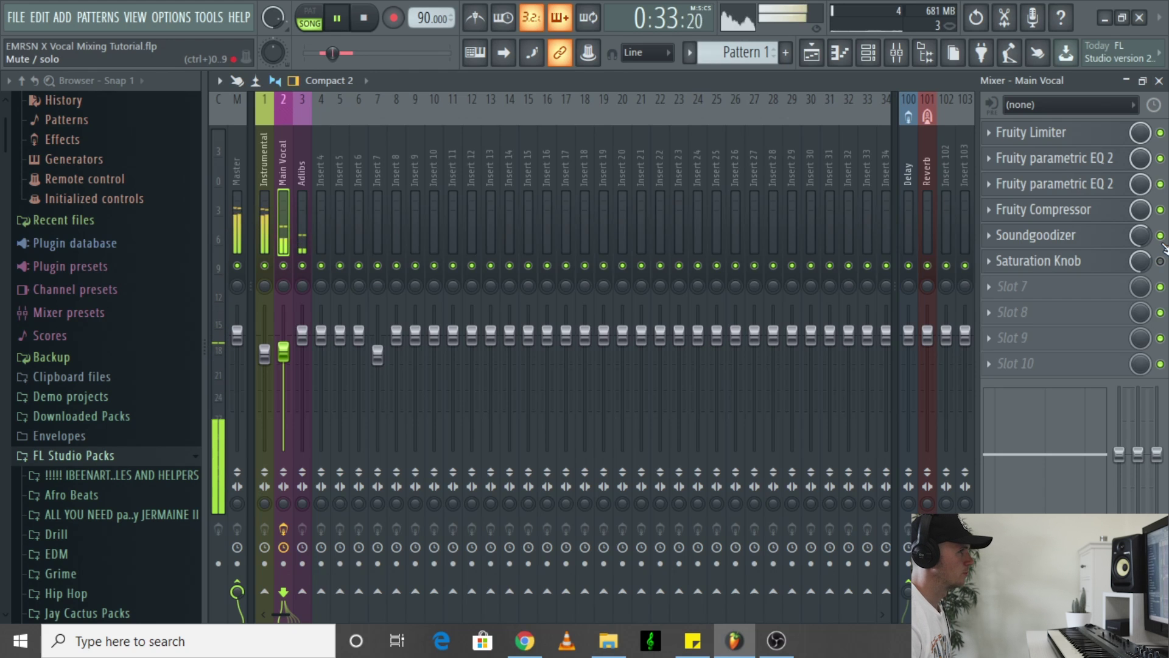
left_click(1161, 236)
left_click(1161, 261)
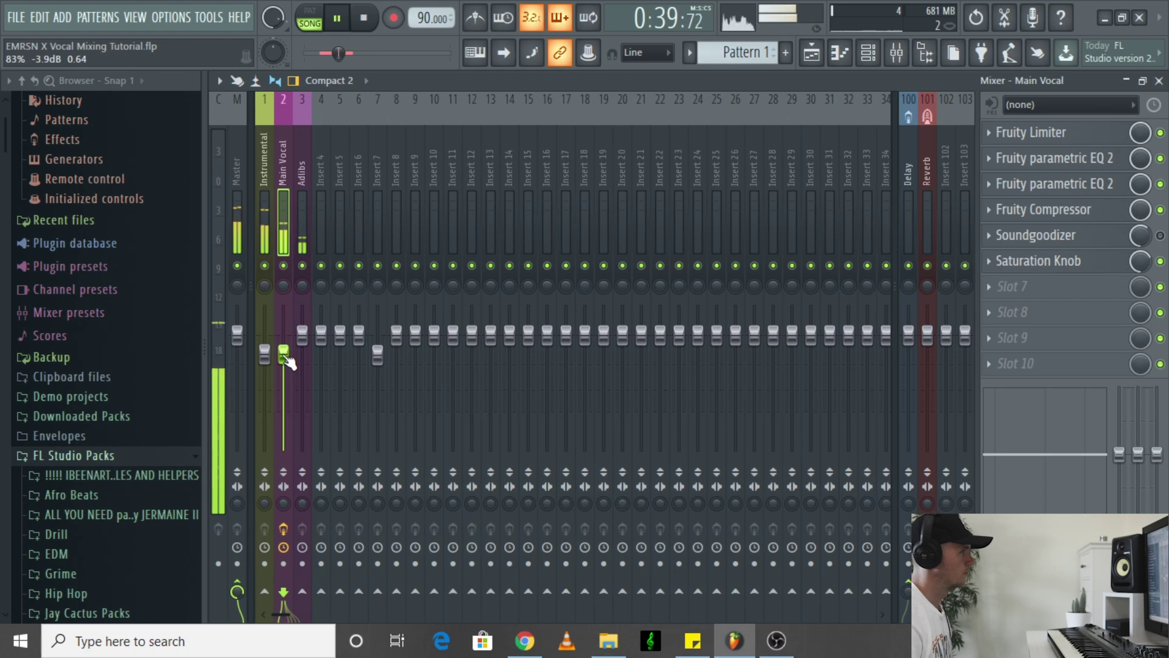
key("space")
Find Fruity Multiband Compressor by searching for "multib" and load it into slot 7 of the Main Vocal track.
left_click(1044, 287)
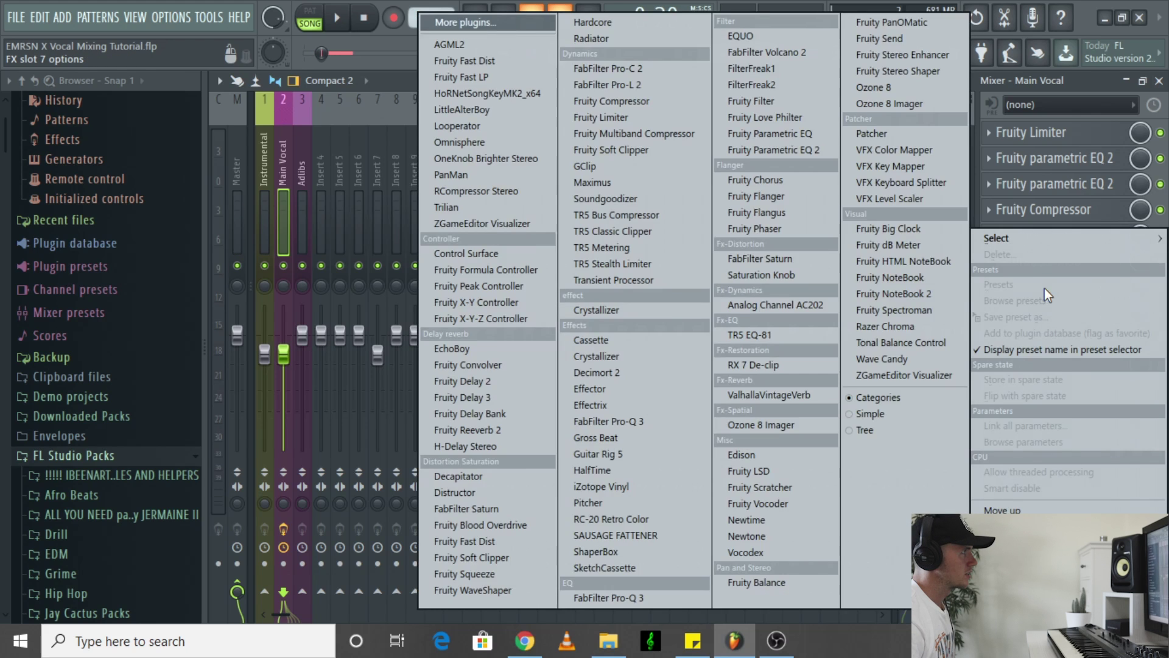
mouse_move(1053, 244)
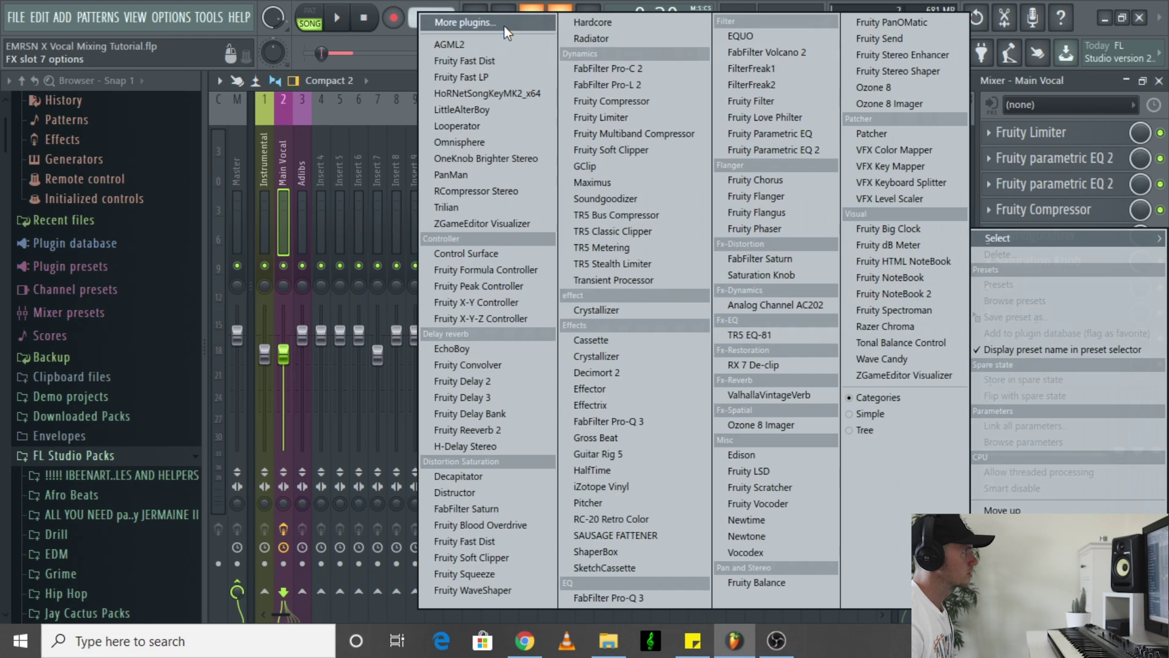
left_click(504, 27)
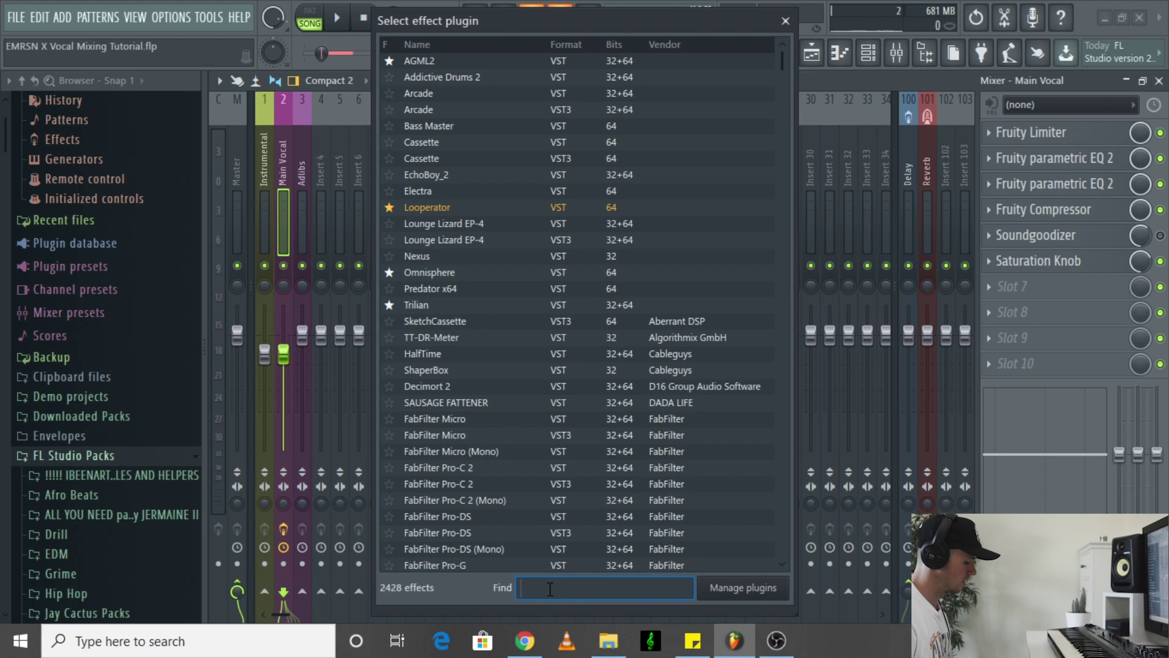
type("multib")
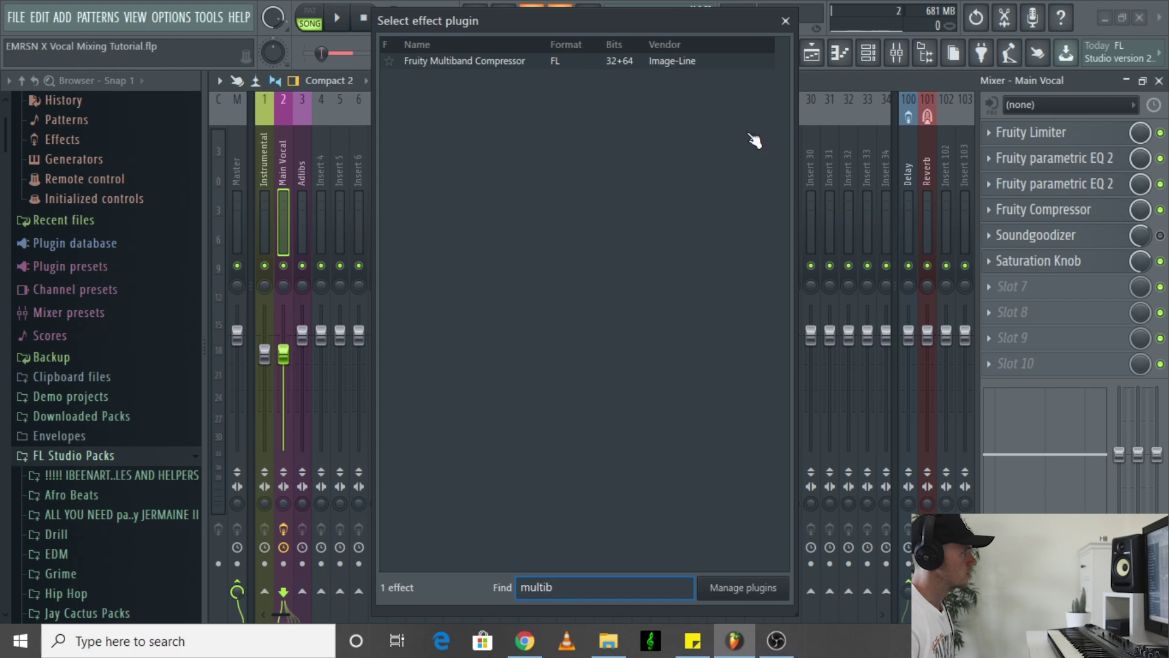
double_click(474, 67)
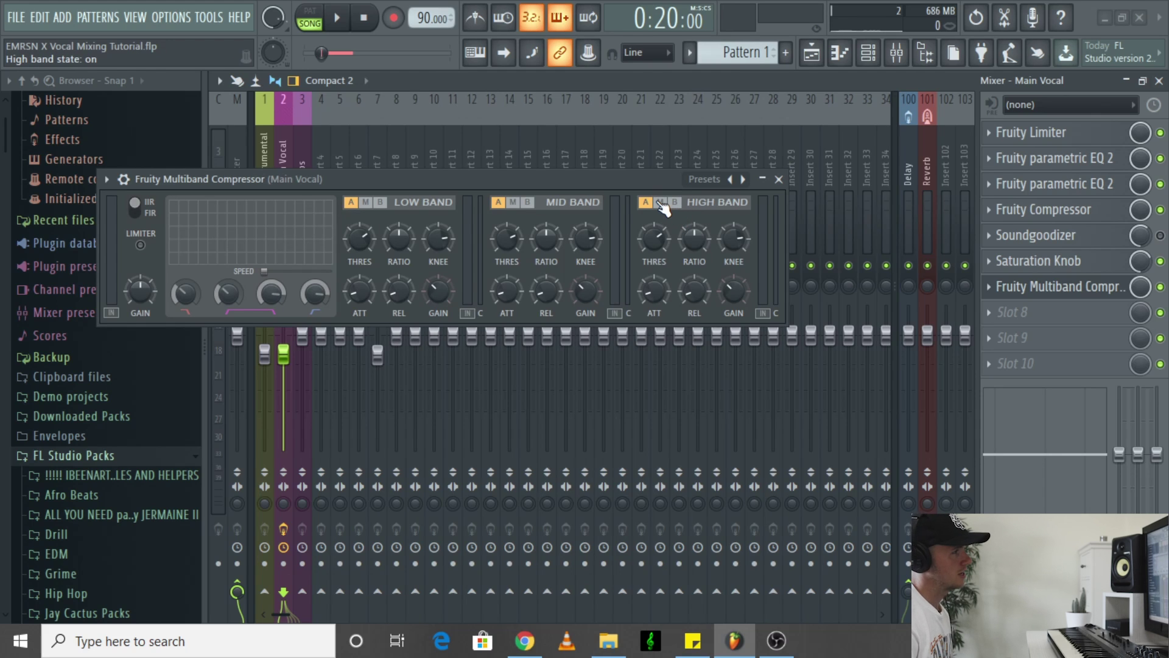
Mute the multiband compressor's low and mid bands and audition the vocal's high band on its own.
left_click_drag(382, 176, 507, 169)
key("space")
key("space")
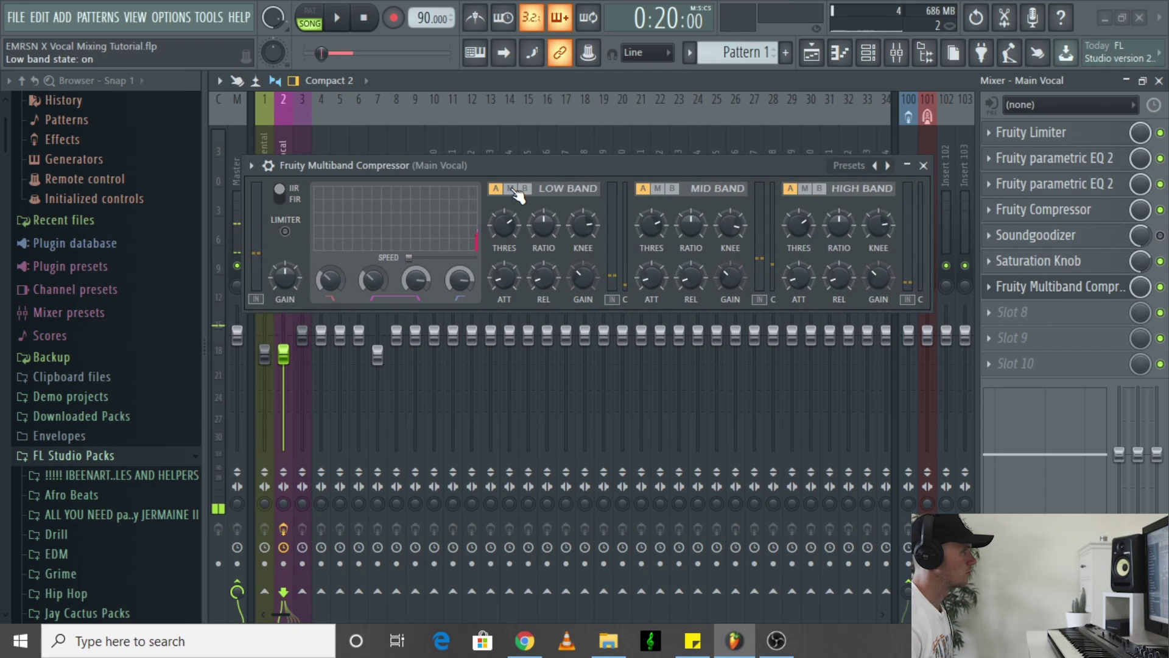
left_click(511, 188)
left_click(658, 189)
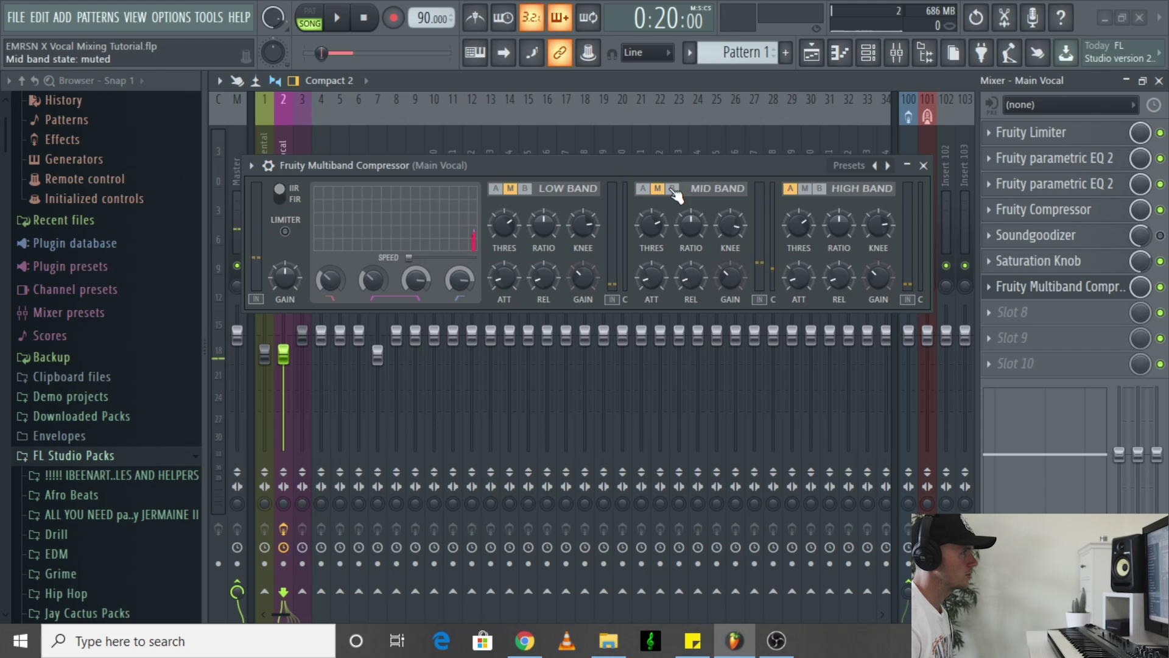
key("space")
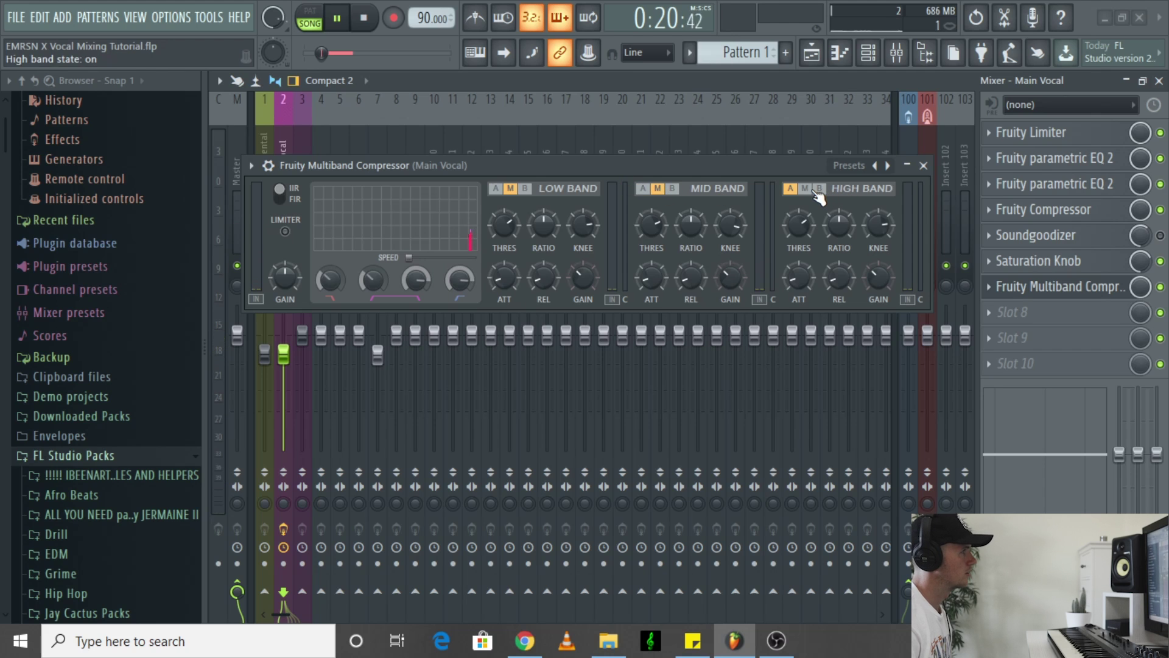
key("space")
Set the multiband compressor's high-band crossover frequency to about 6281 Hz and audition it.
left_click_drag(463, 280, 460, 299)
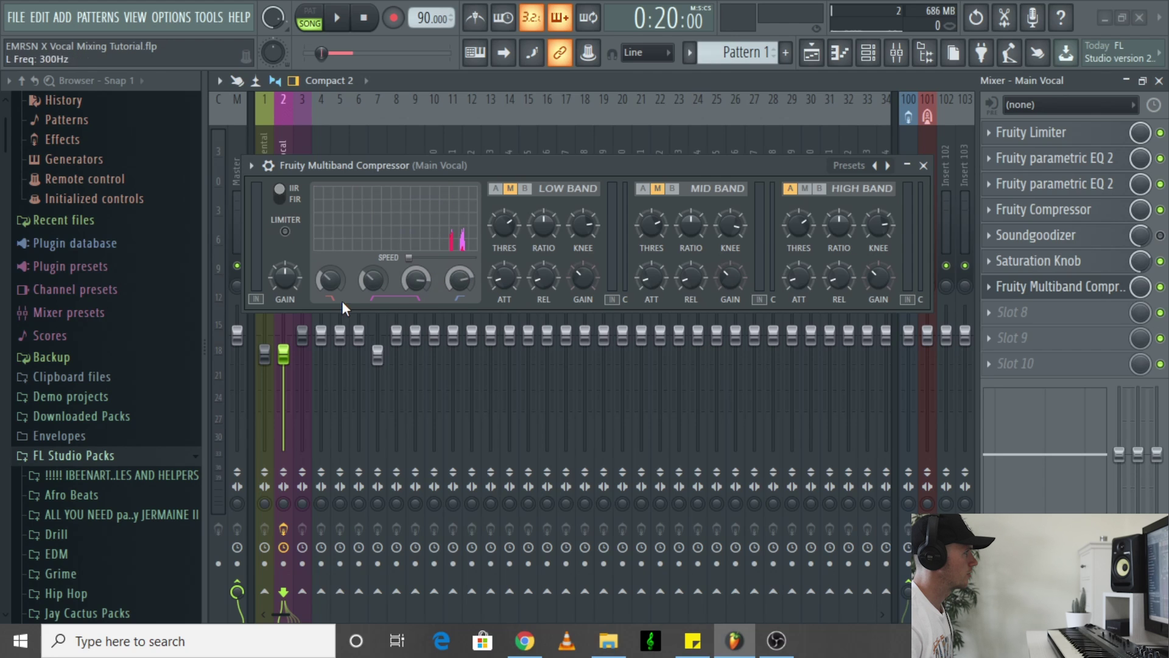
mouse_move(456, 284)
left_mouse_down()
mouse_move(457, 298)
mouse_move(457, 287)
left_mouse_up()
key("space")
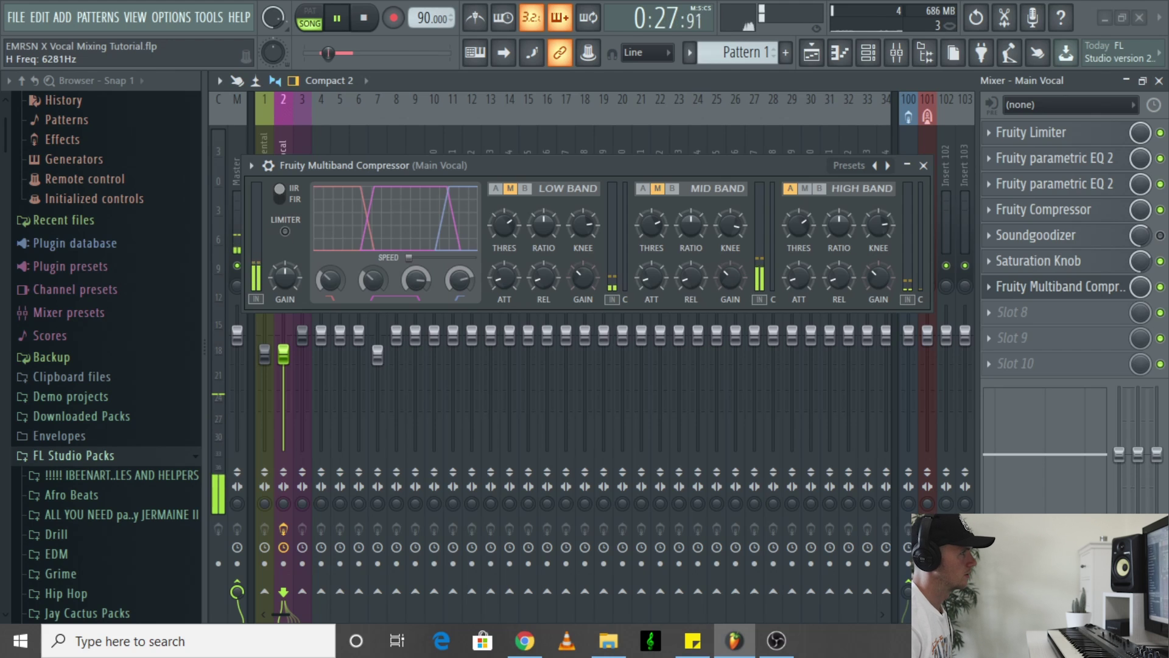
key("space")
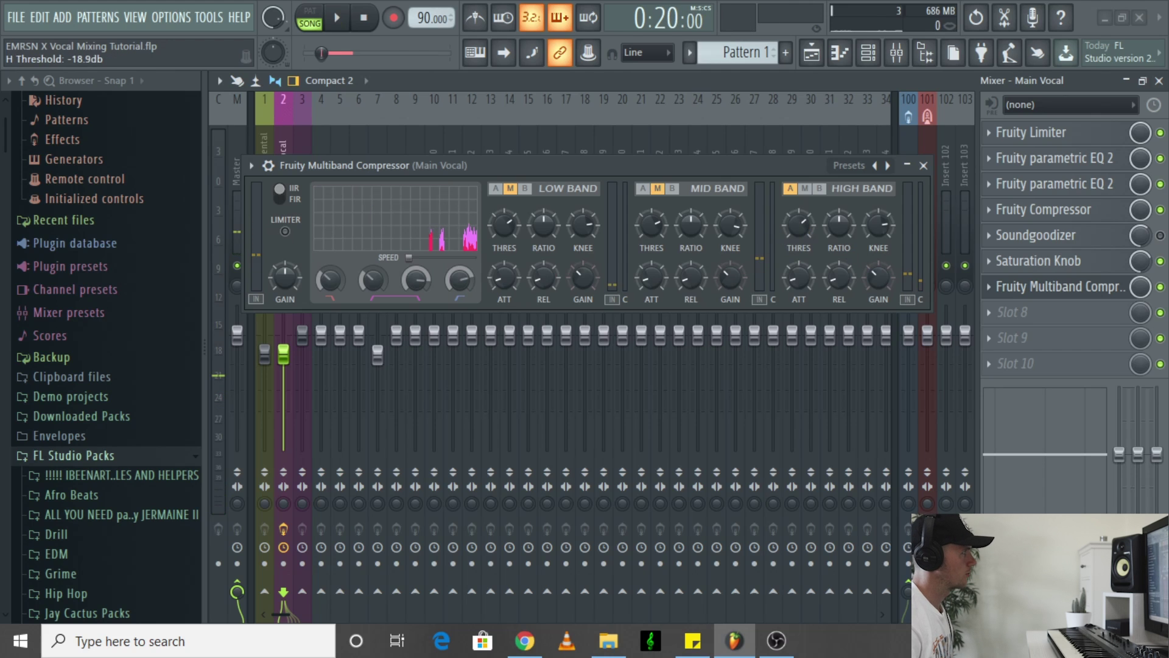
Raise the high band's compression ratio and lengthen its release during playback.
key("space")
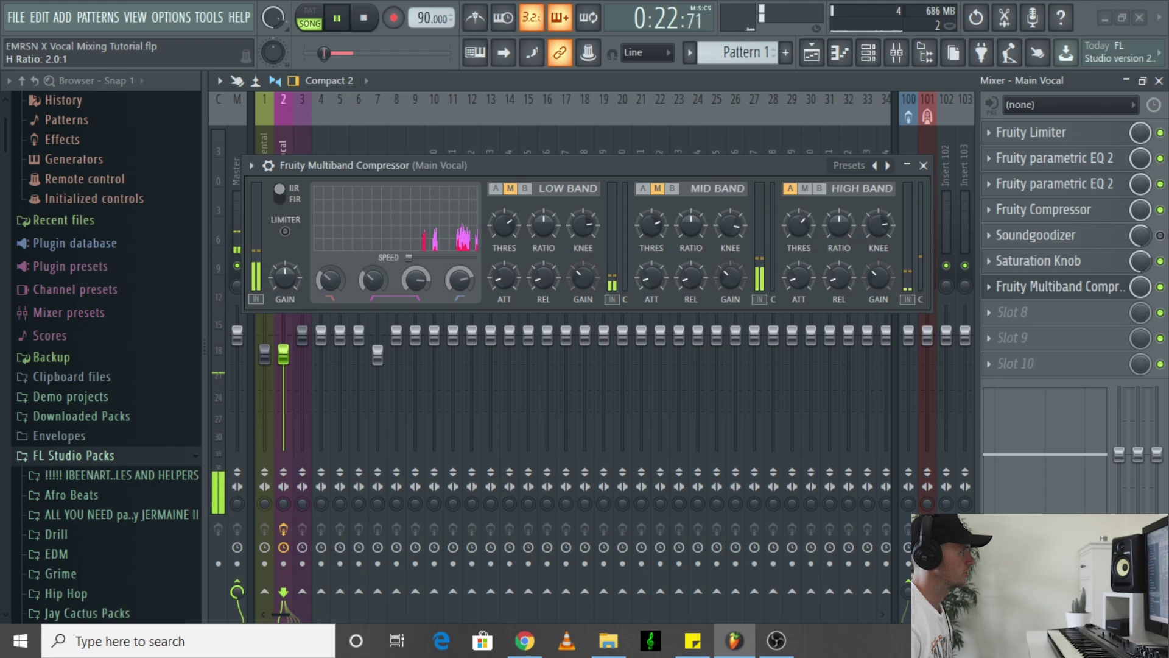
left_click_drag(839, 225, 838, 215)
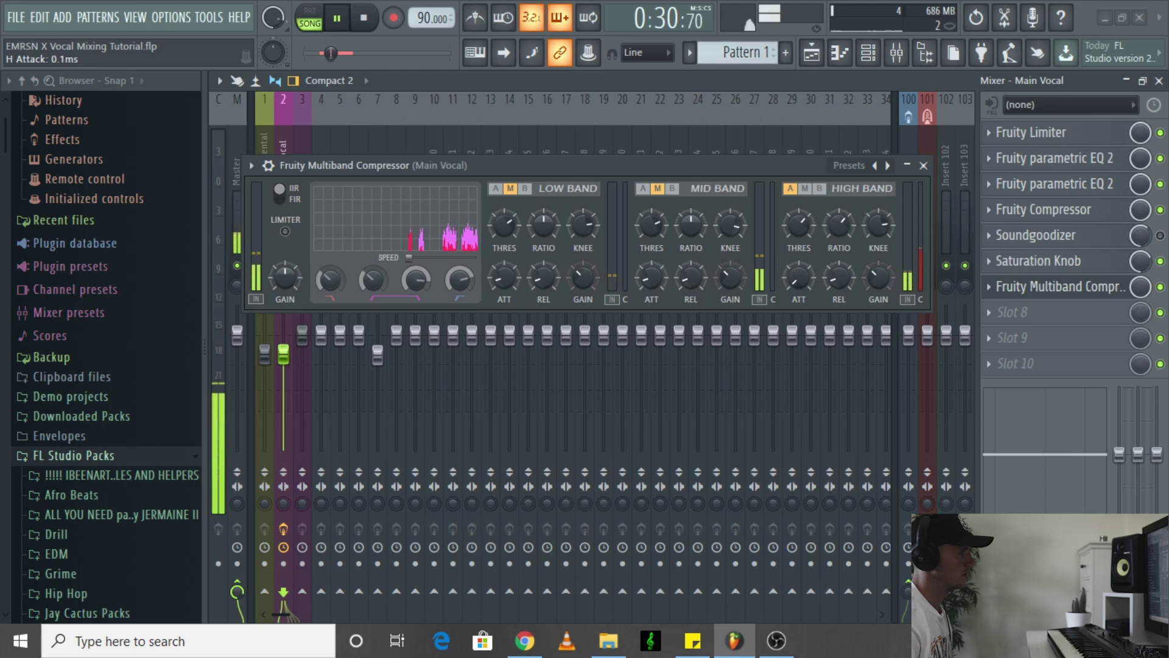
left_click_drag(838, 277, 839, 268)
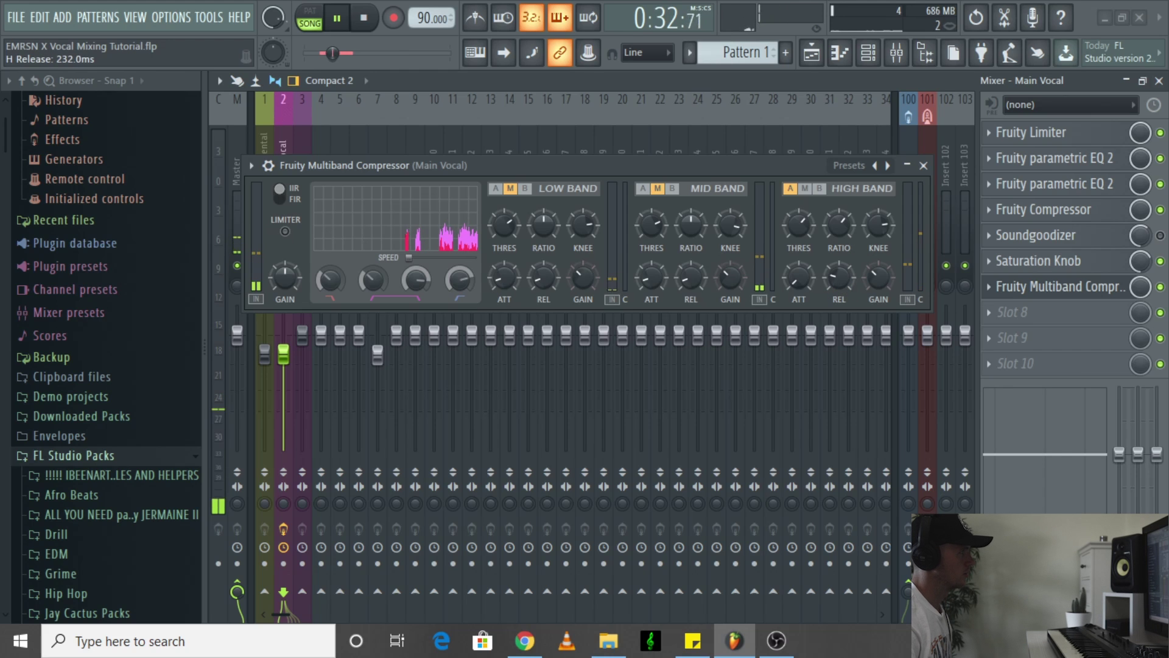
scroll(841, 279, "up", 3)
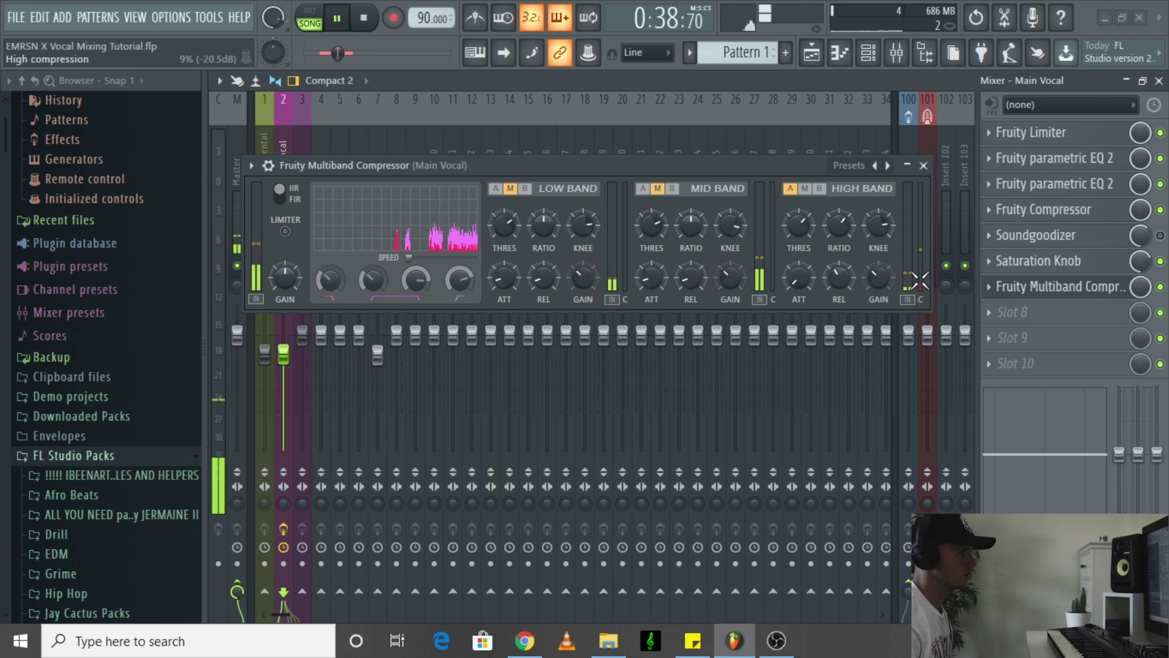
Switch the low and mid bands back on, compare the vocal with the multiband compressor bypassed and enabled, and close the plugin.
left_click(1161, 287)
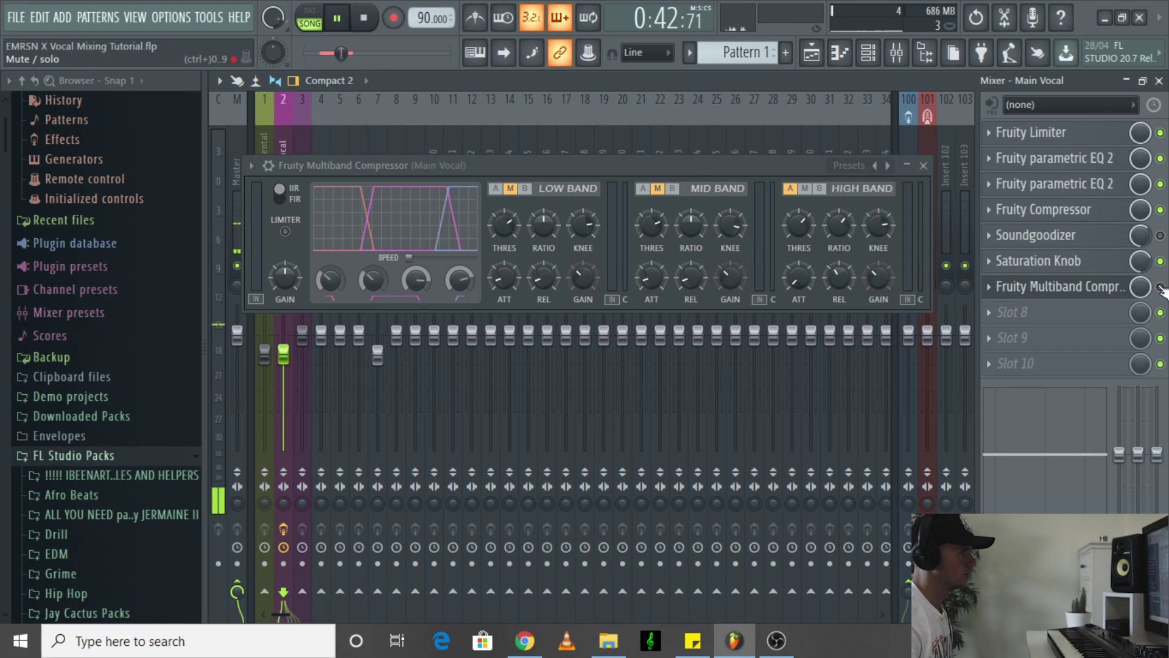
key("space")
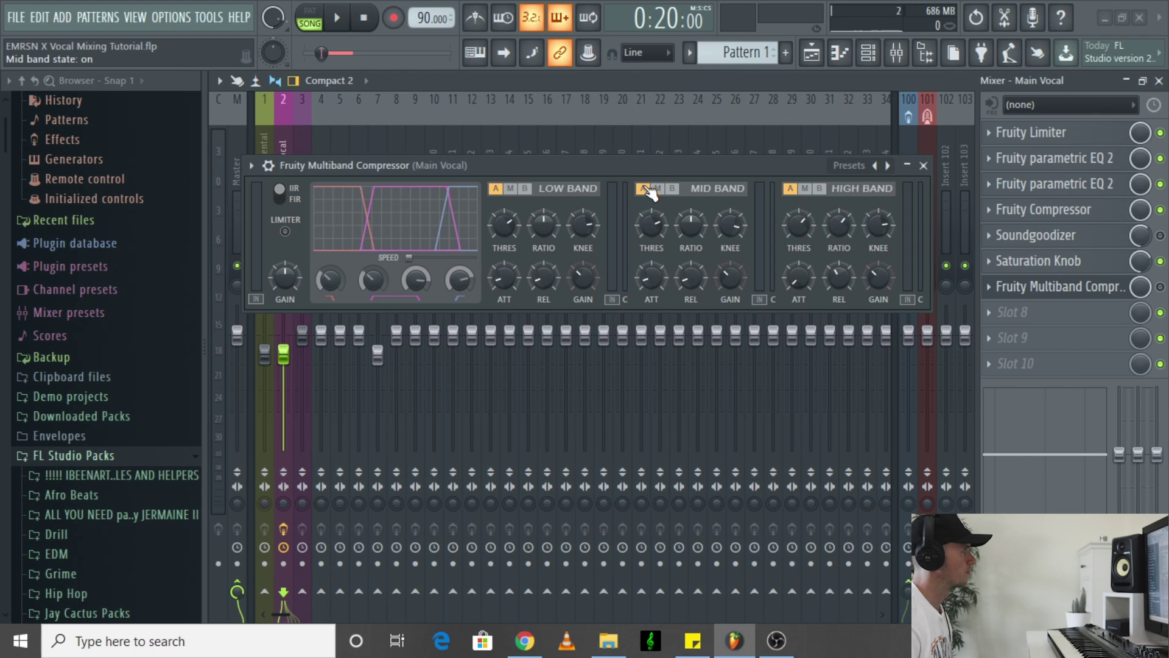
key("space")
left_click(1161, 287)
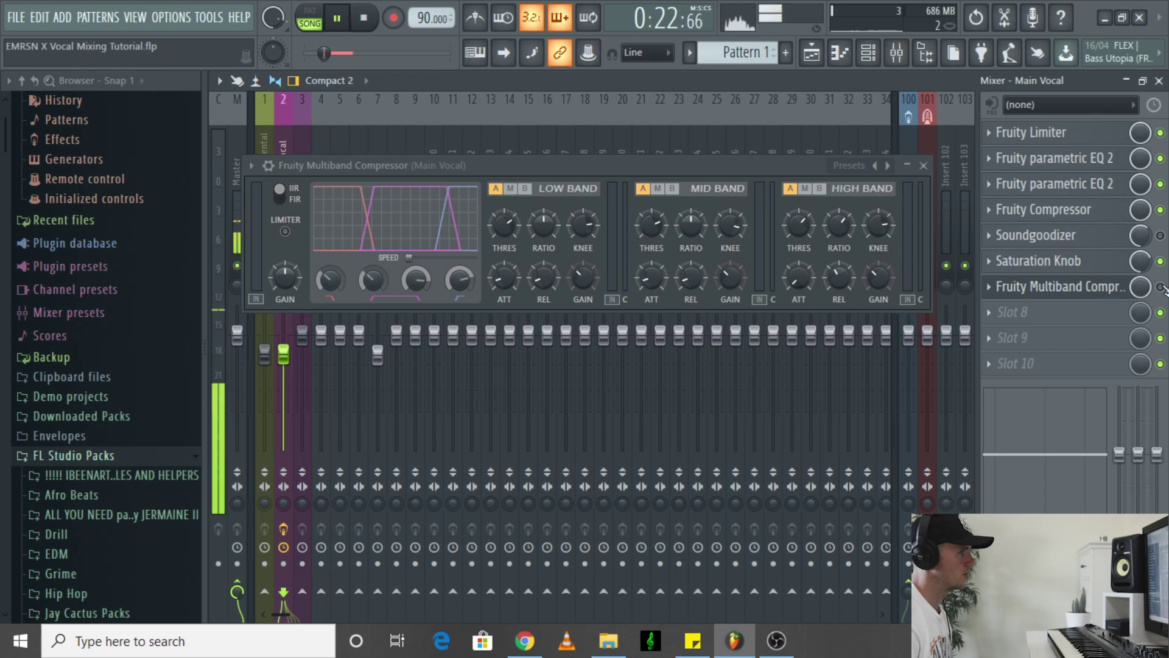
left_click(1161, 286)
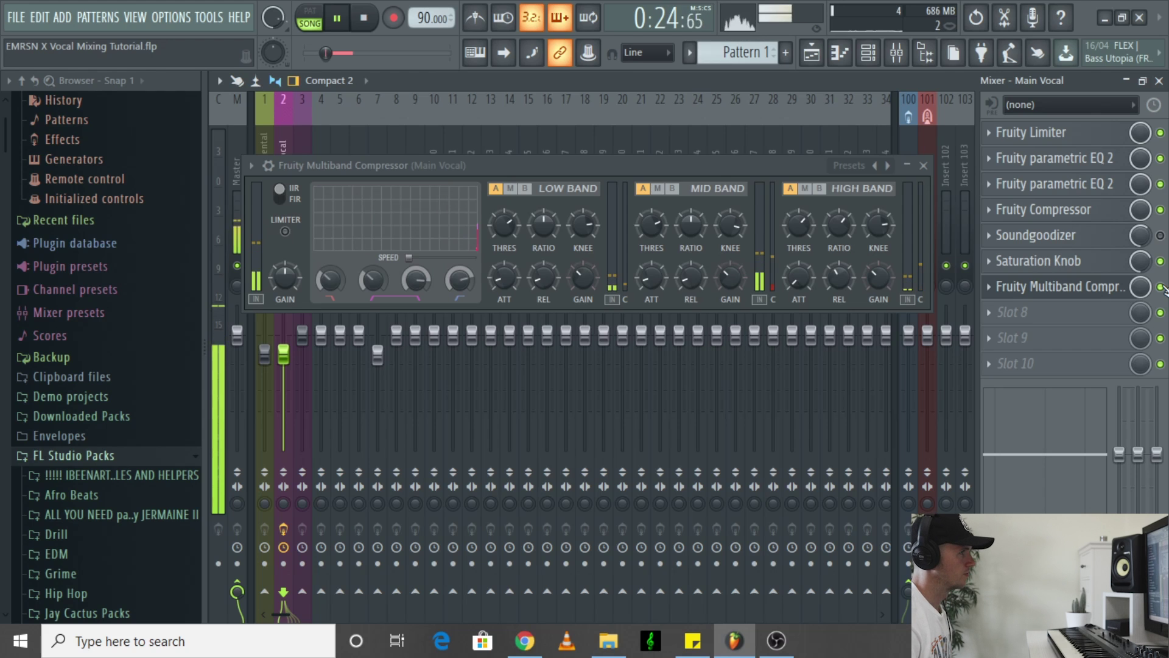
key("space")
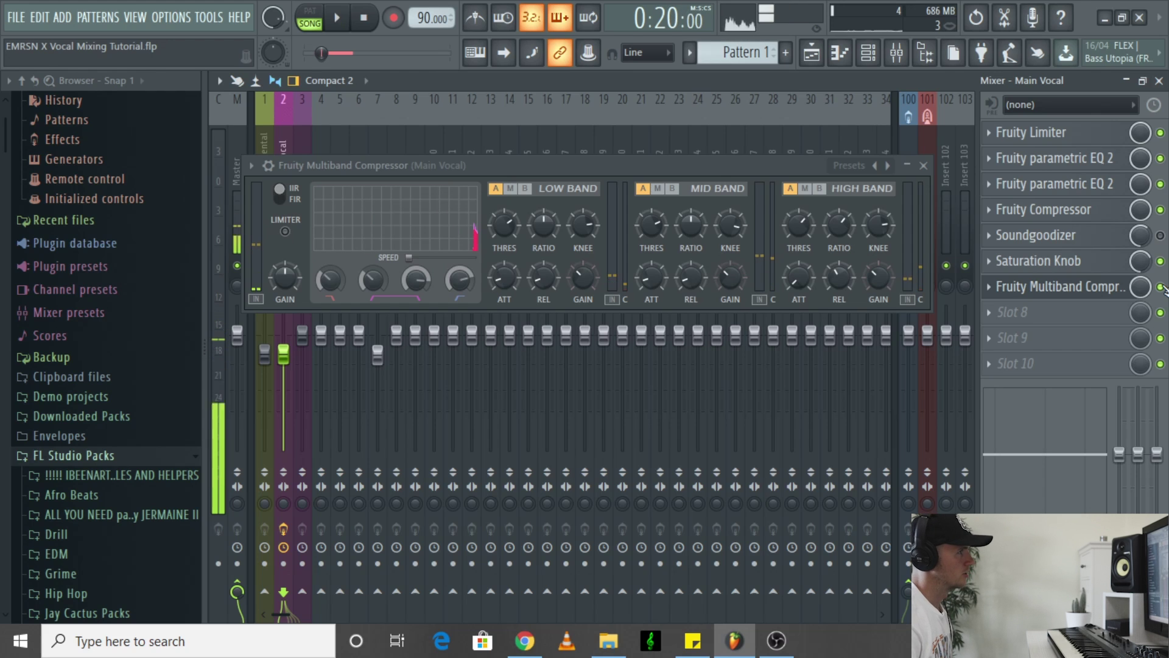
left_click(923, 166)
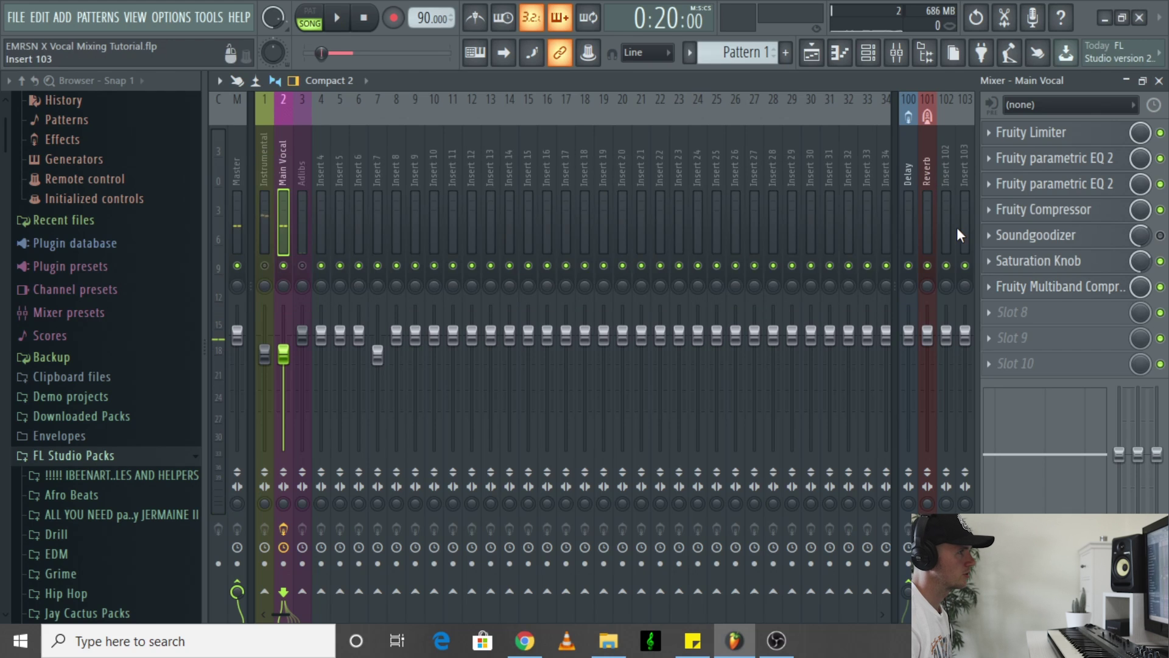
Unmute the Instrumental track, keep Adlibs muted, and play the song.
left_click(302, 266)
left_click(265, 266)
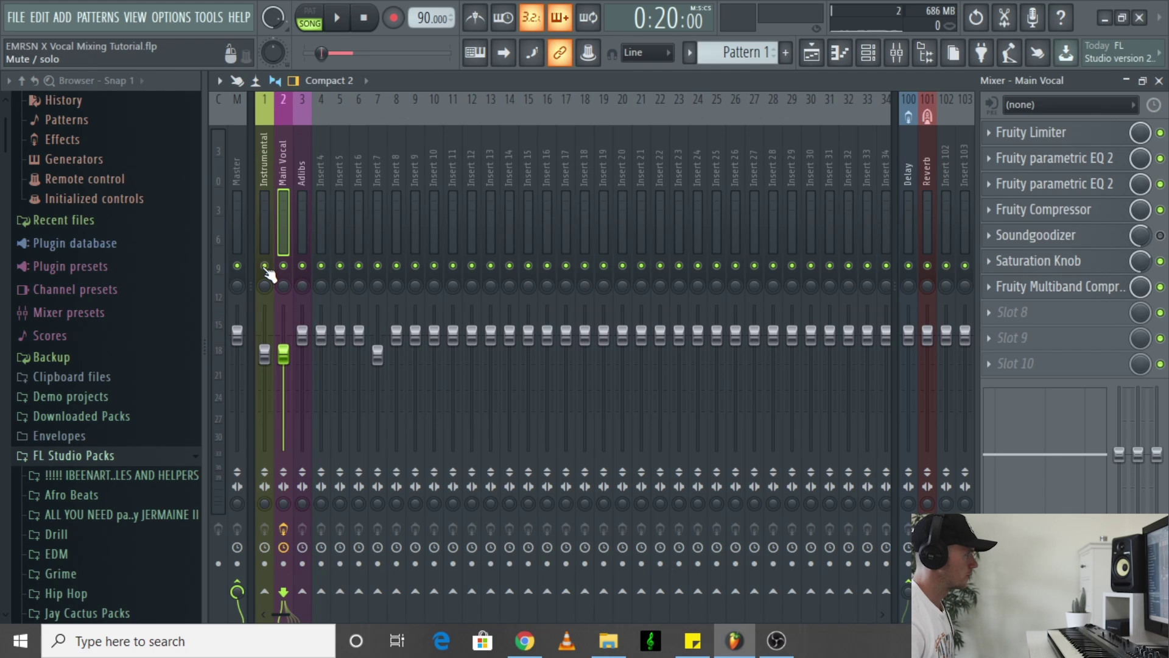
left_click(302, 267)
key("space")
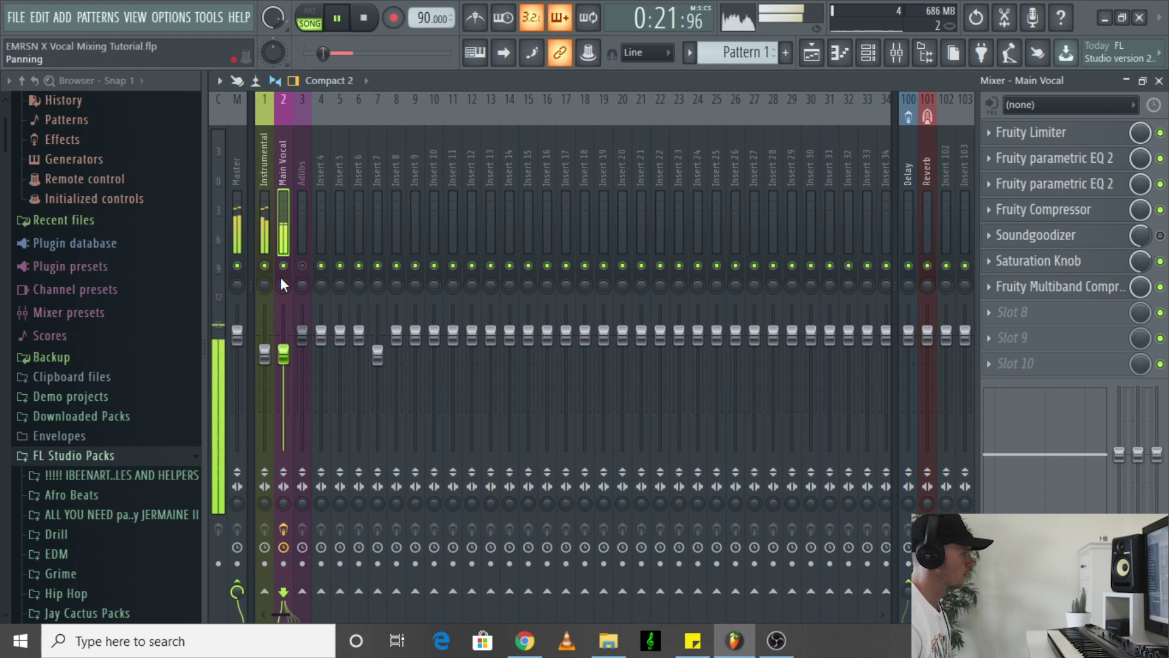
Compare the Main Vocal with all its effects disabled and enabled, then lower its fader slightly.
left_click(288, 529)
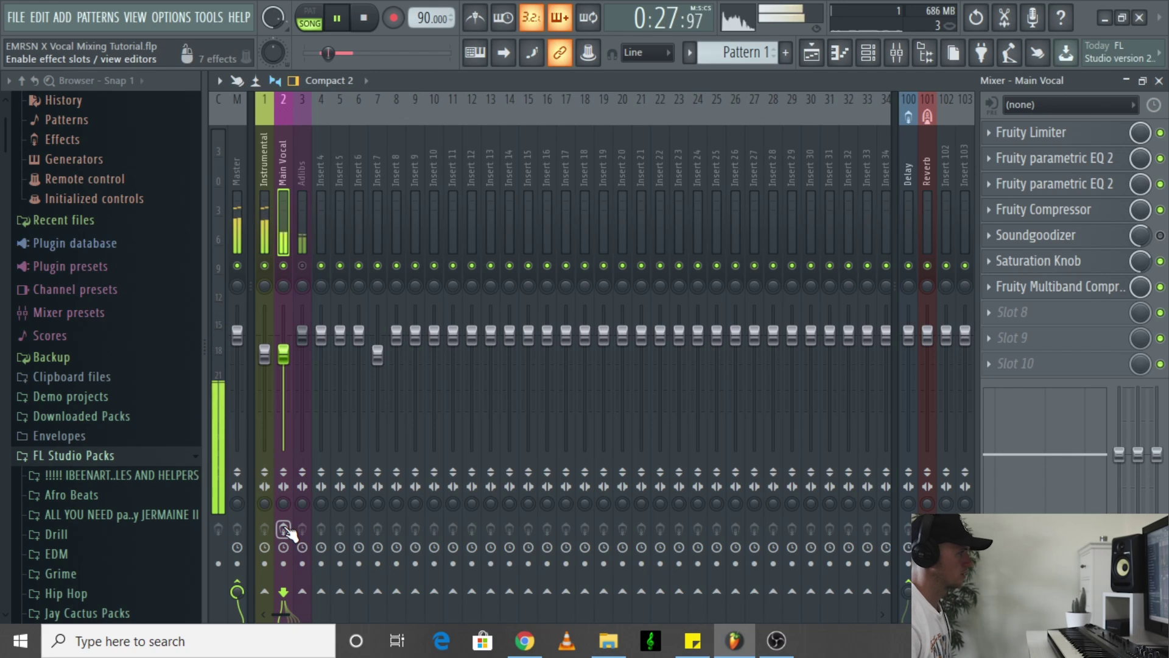
left_click(288, 530)
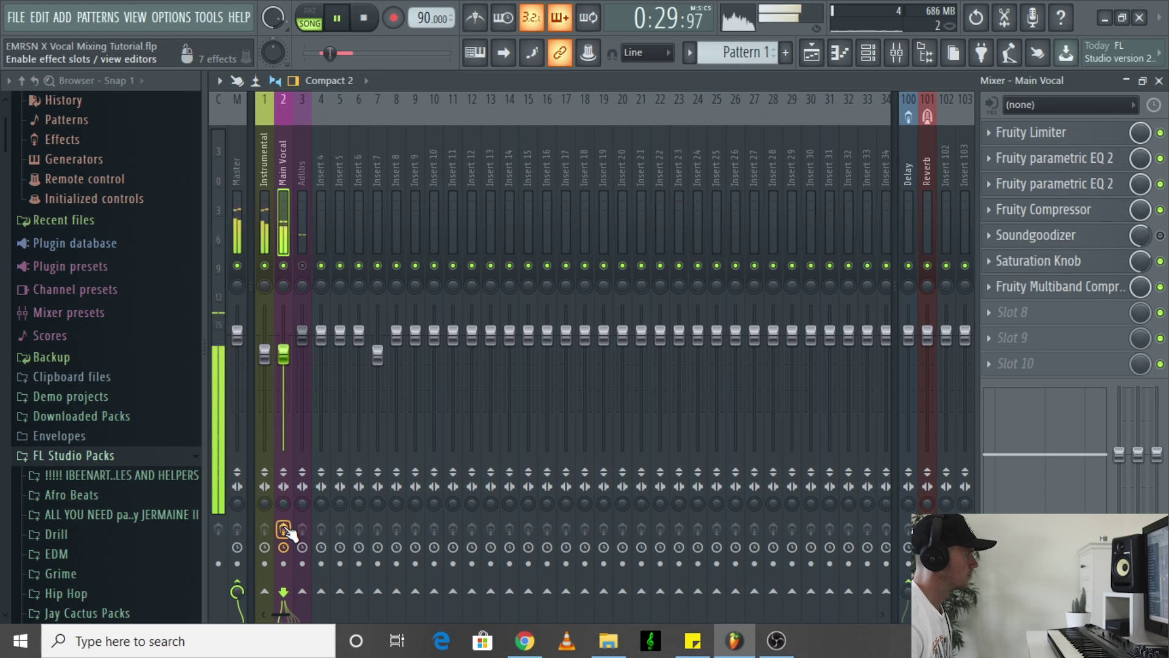
left_click_drag(285, 361, 287, 369)
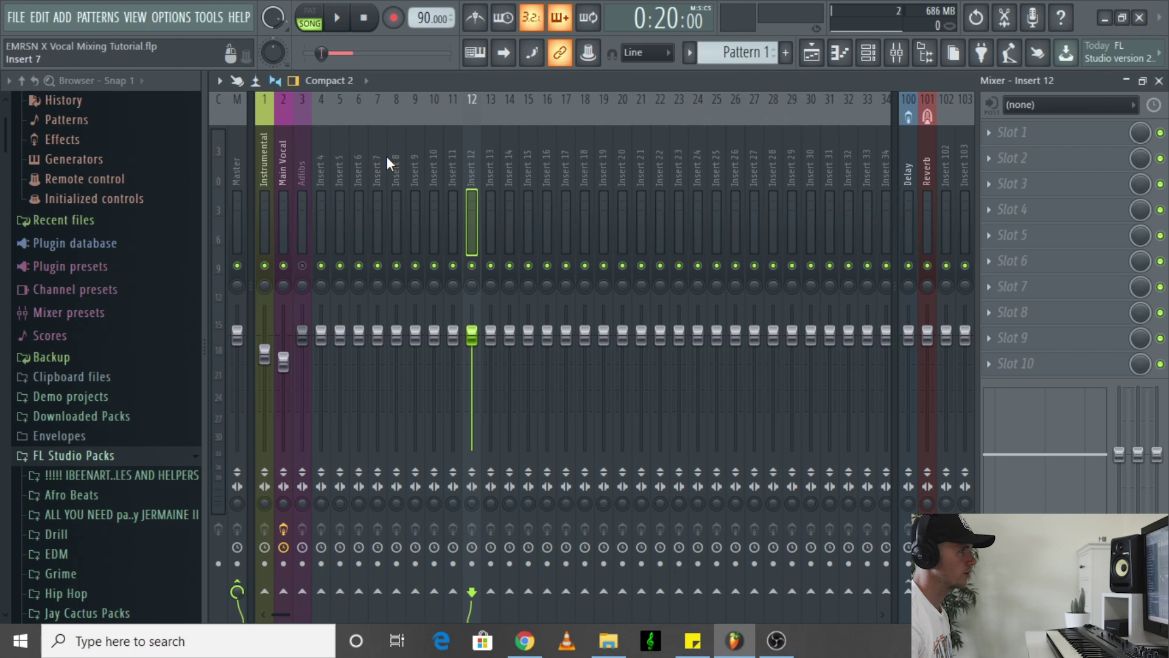
left_click(904, 151)
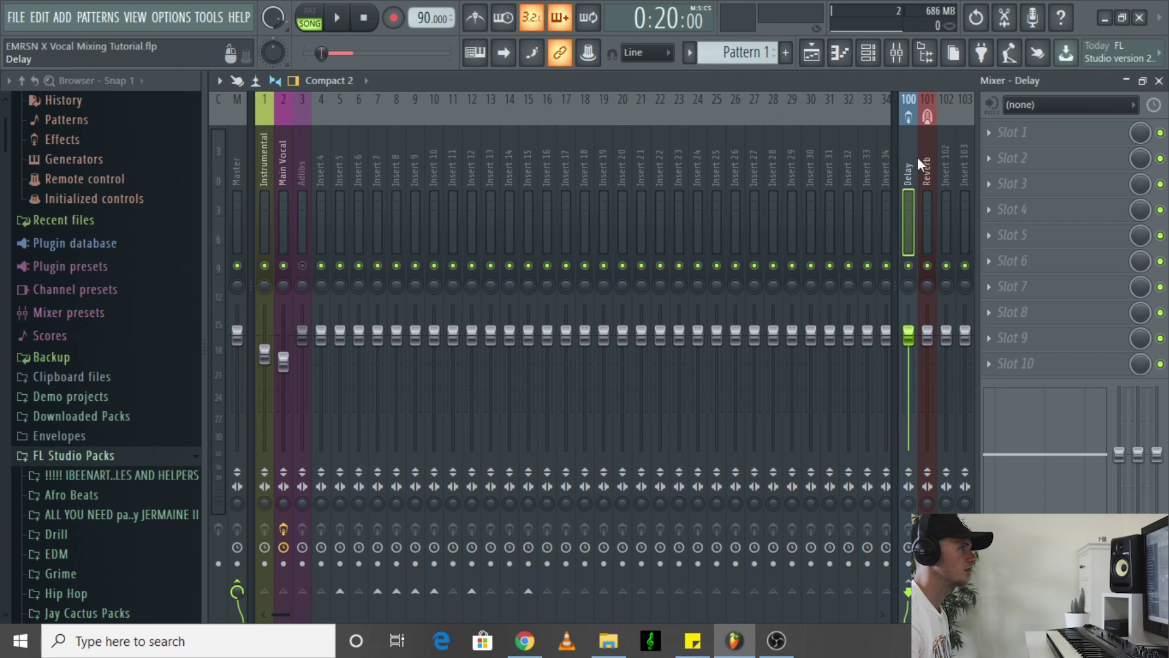
left_click(927, 160)
left_click(909, 173)
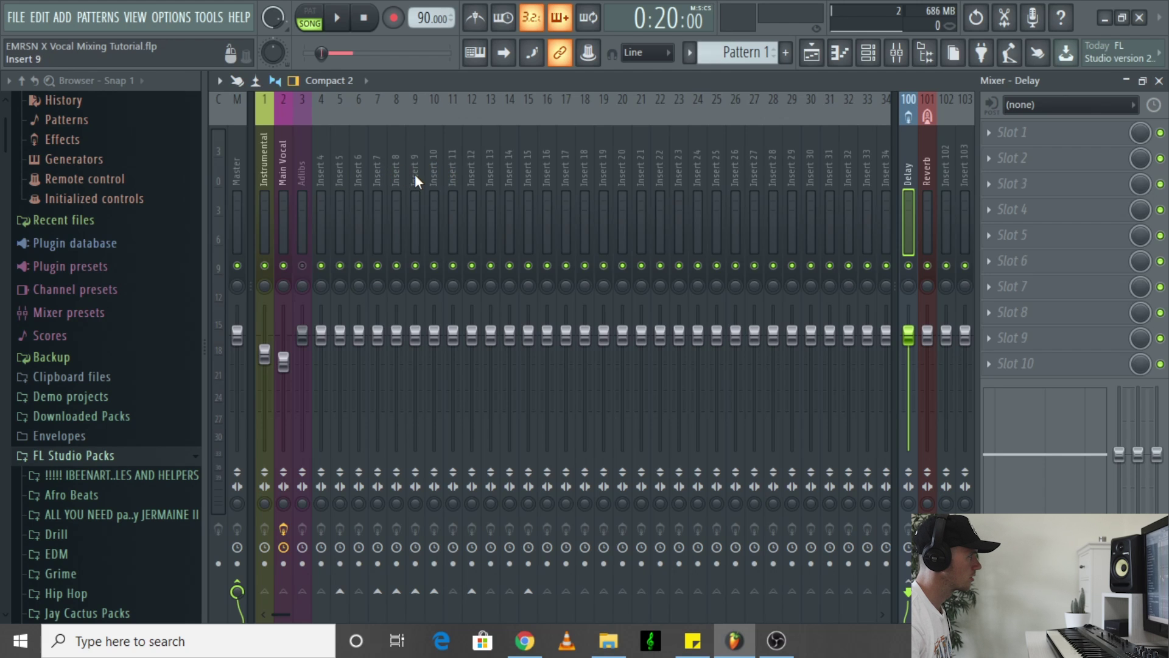
Rename mixer track Insert 10 as "Aux Reverb" and colour it blue.
left_click(432, 171)
right_click(431, 170)
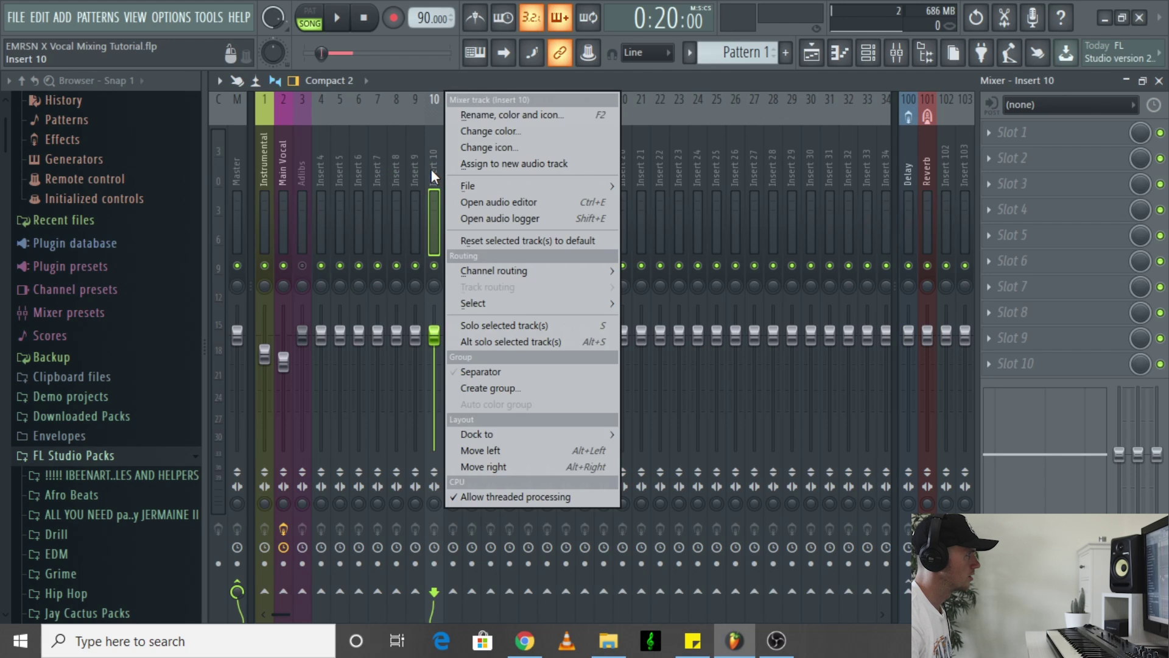
left_click(525, 110)
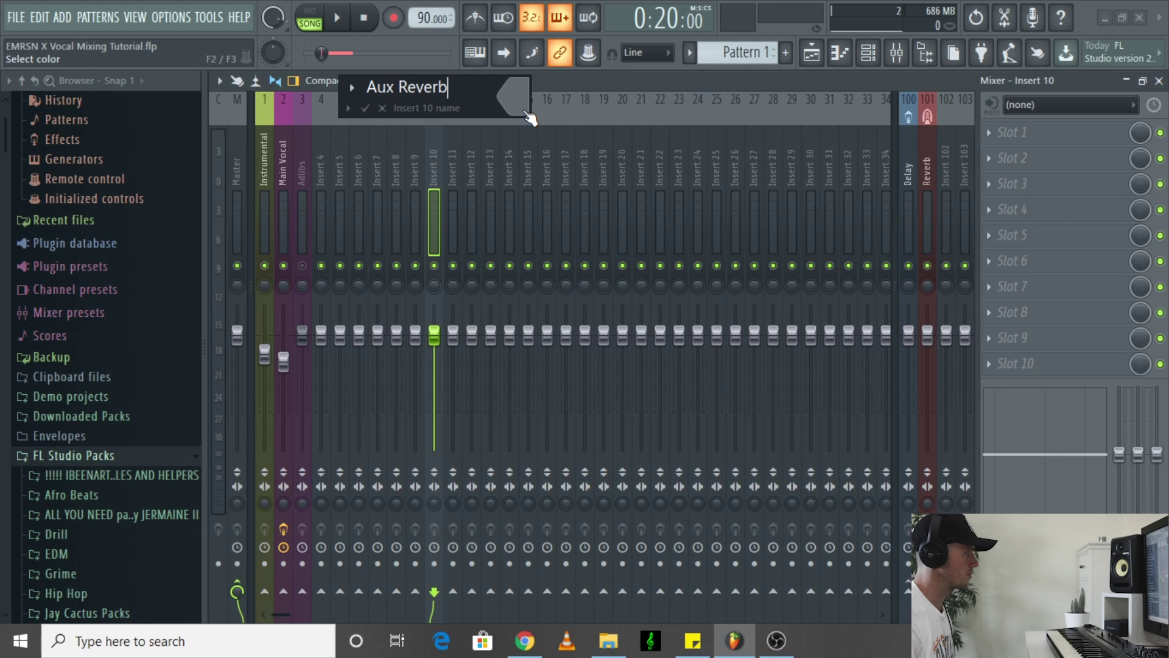
left_click(525, 112)
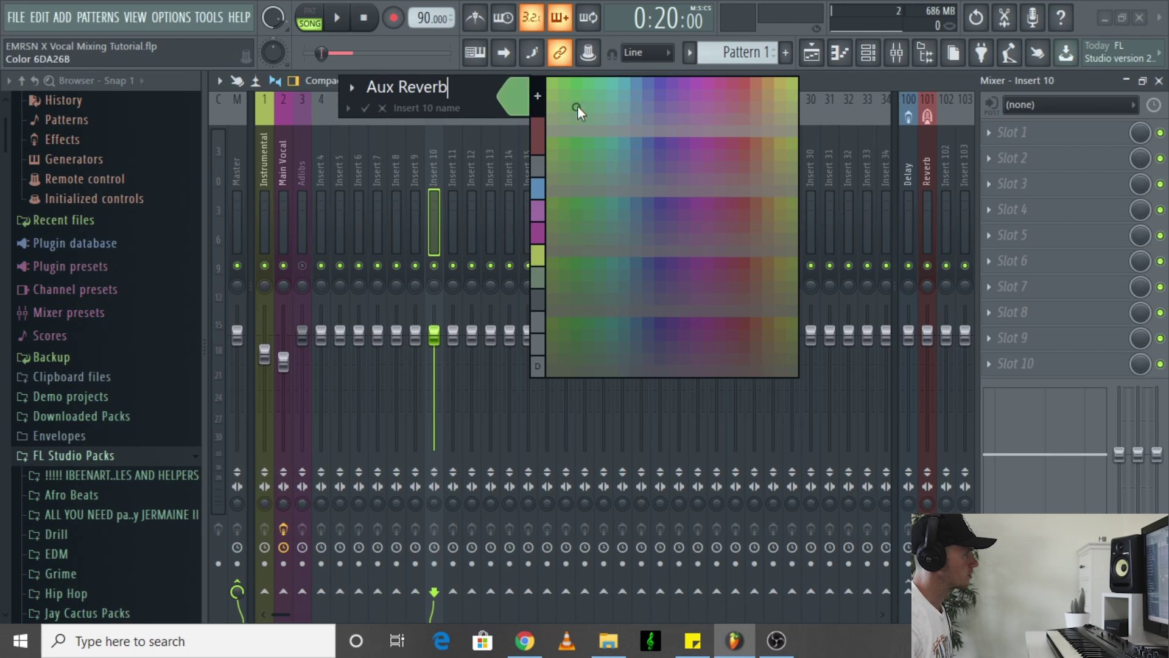
left_click(535, 187)
key("Return")
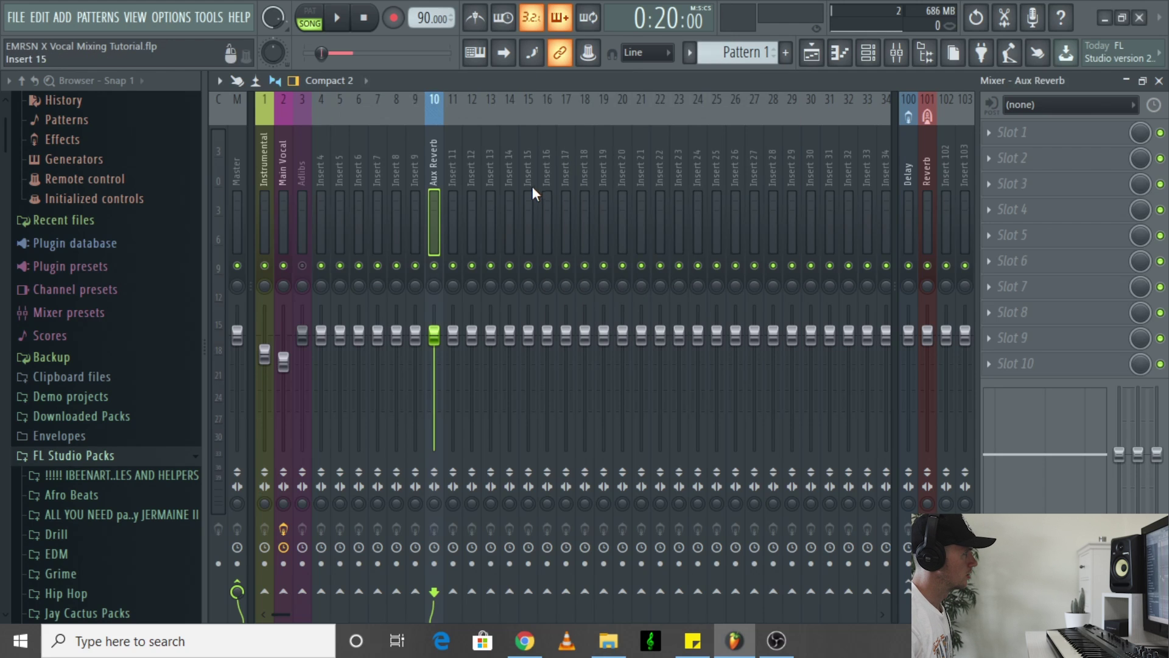
Rename mixer track Insert 11 as "Aux Delay" and give it the same blue colour as Aux Reverb.
right_click(447, 175)
left_click(486, 121)
type("Aux Delay")
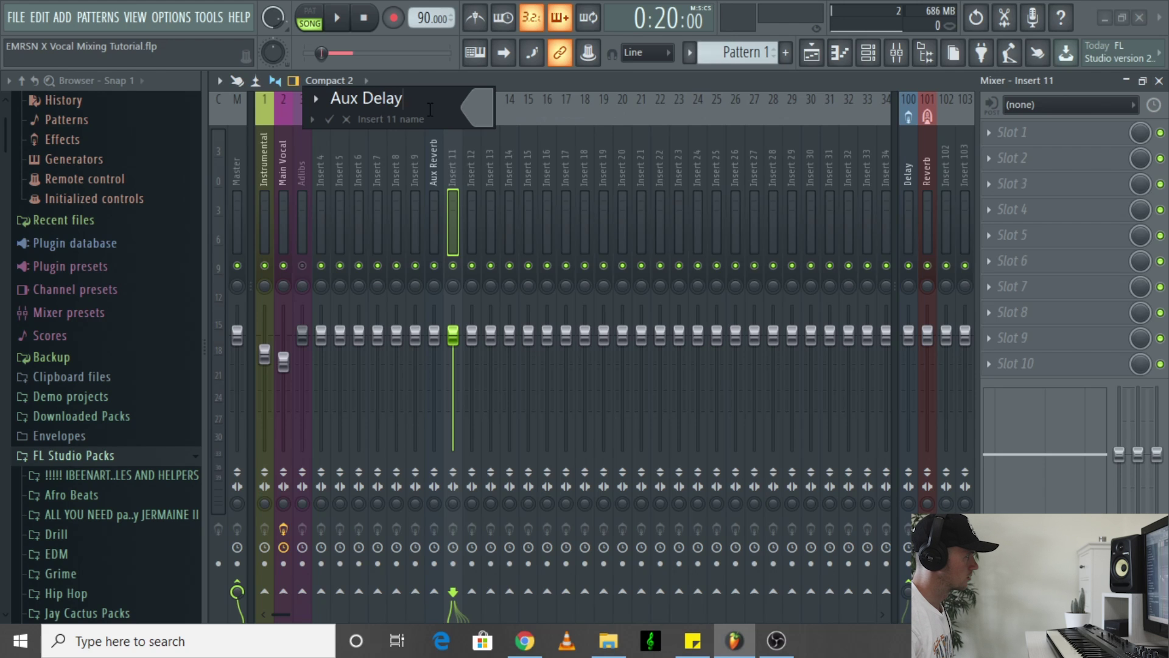
left_click(475, 113)
left_click(502, 174)
key("Return")
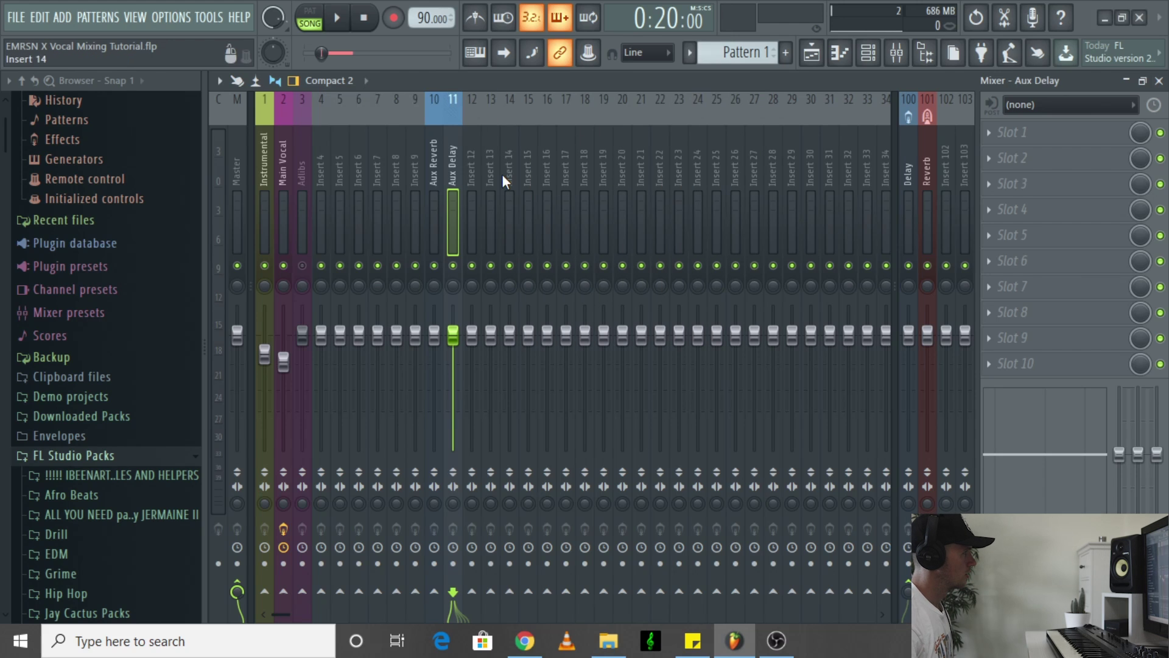
Load Fruity Reeverb 2 into the first effect slot of the Aux Reverb track.
left_click(431, 163)
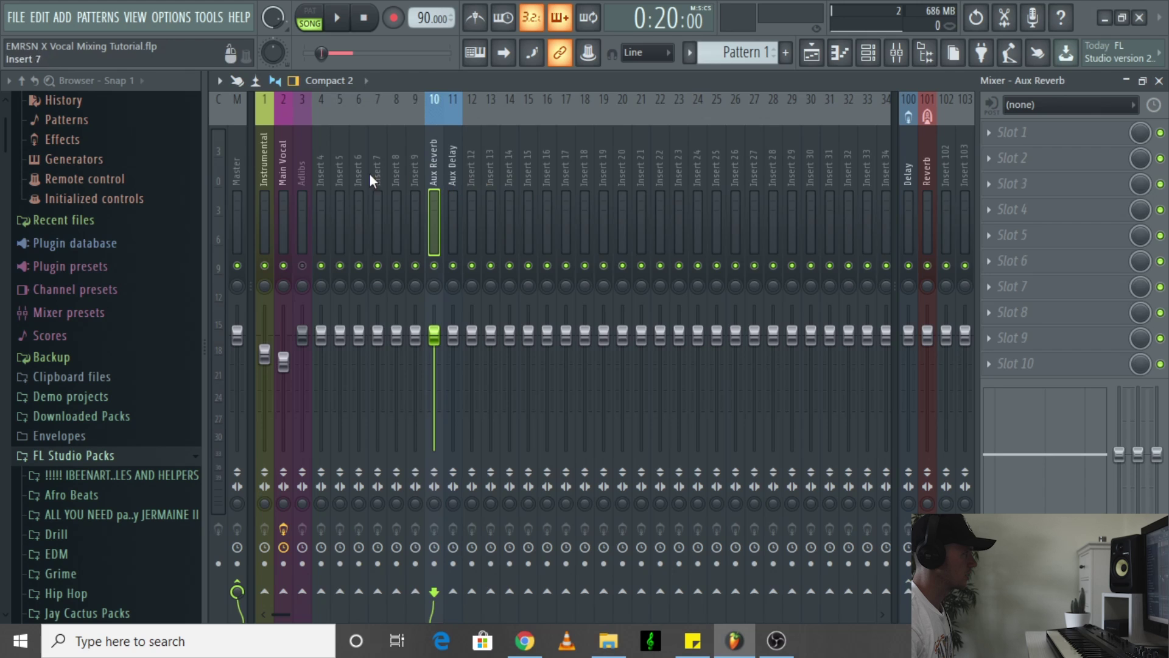
left_click(285, 163)
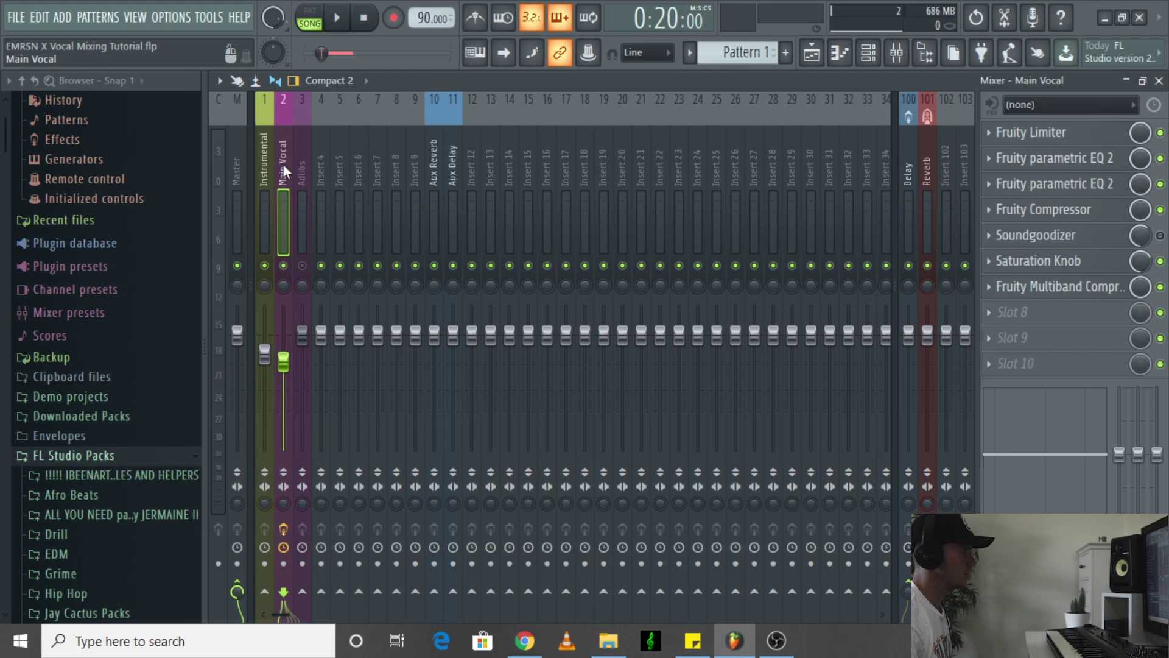
left_click(440, 154)
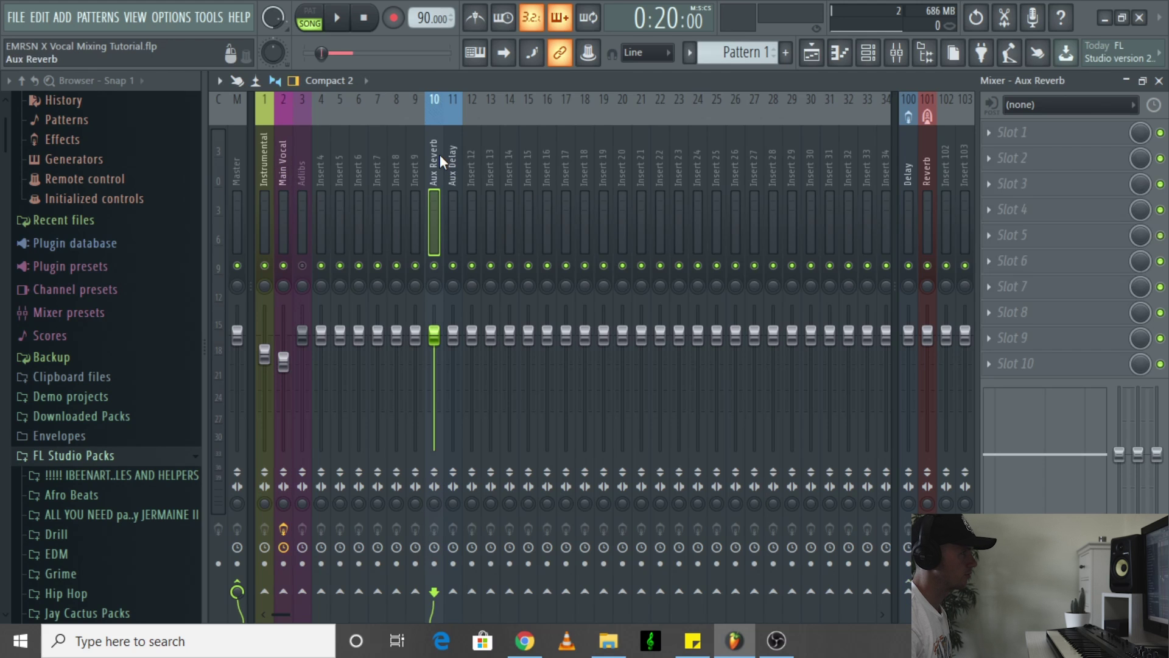
left_click(1005, 132)
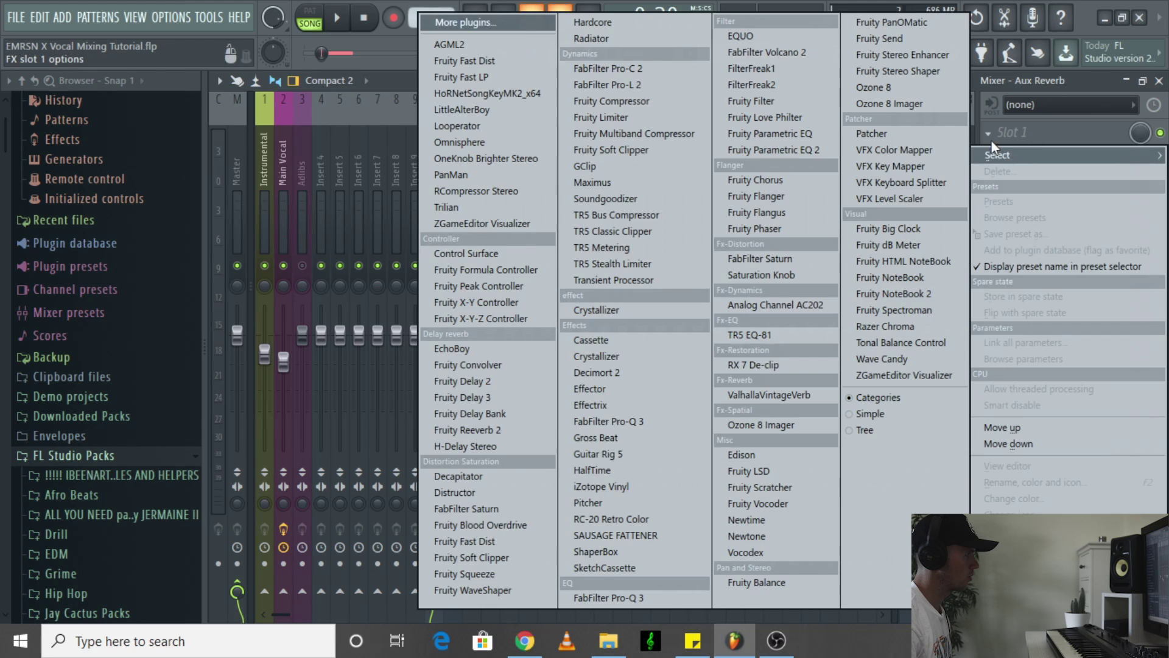
left_click(513, 429)
Set the reverb's dry level to 0% and raise its wet level.
left_click_drag(407, 234, 728, 217)
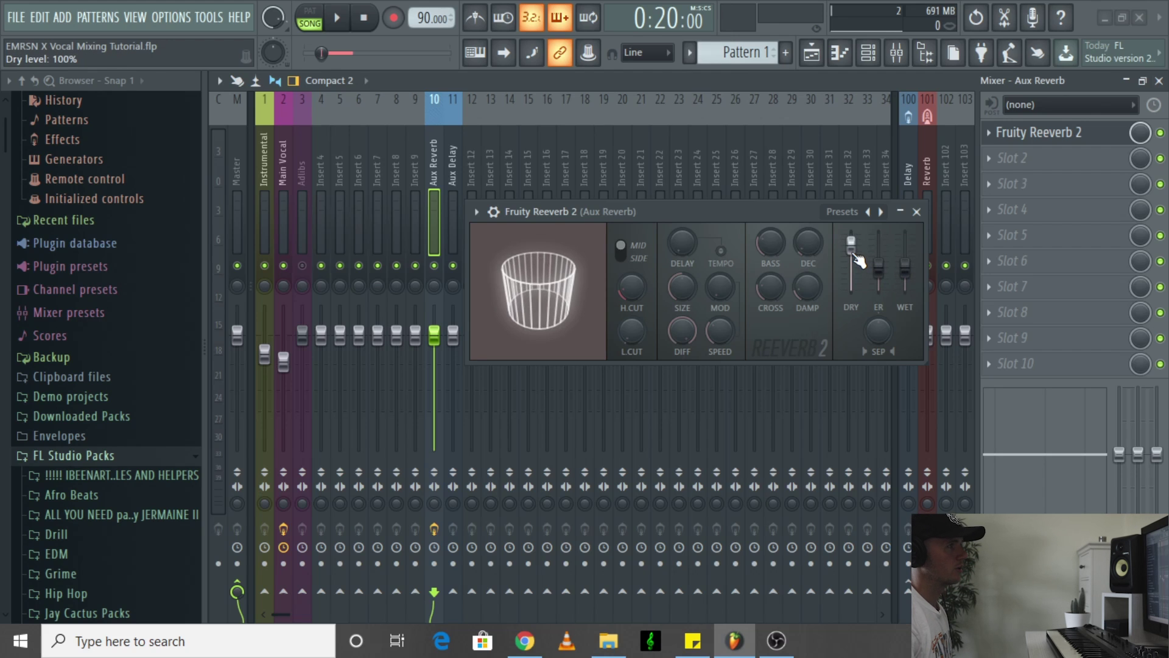
left_click_drag(854, 253, 908, 258)
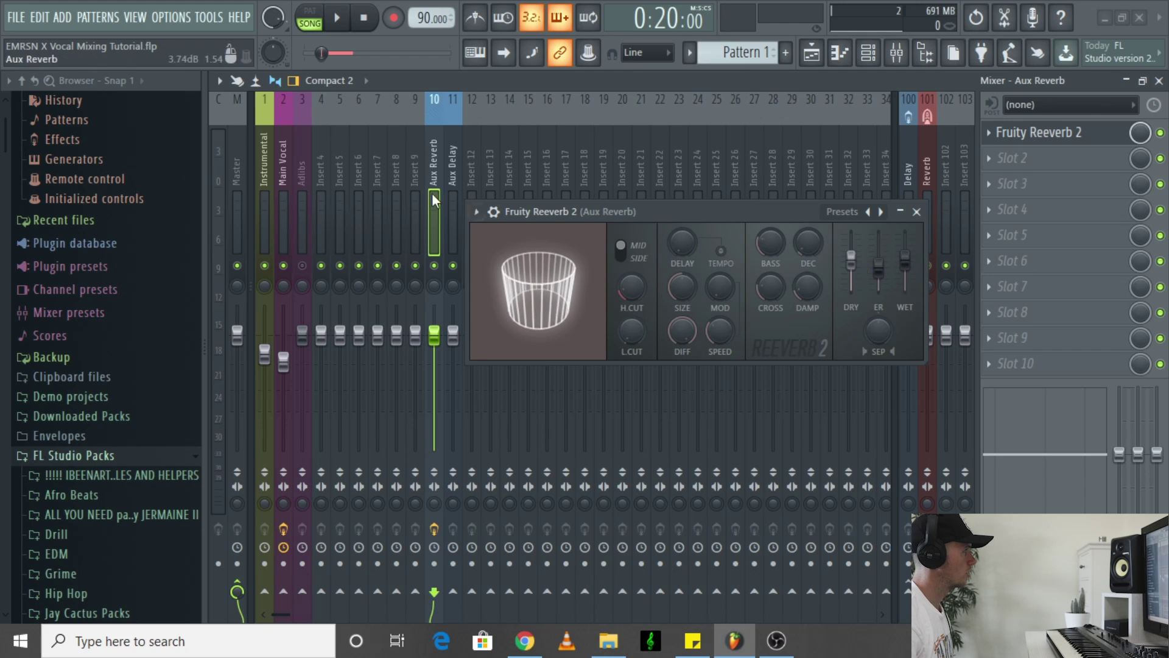
left_click_drag(852, 260, 851, 287)
left_click_drag(905, 259, 905, 242)
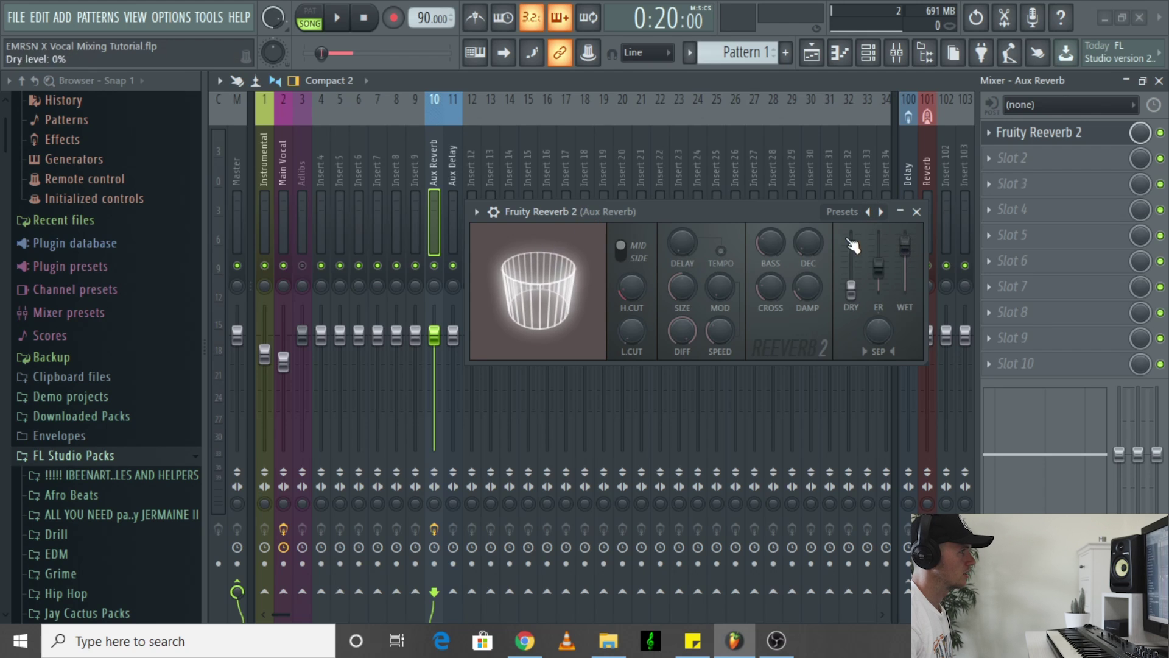
Adjust the reverb's low cut and stereo separation, enlarge the room size, set the decay time to 1.9 sec, and close the plugin.
mouse_move(624, 337)
left_mouse_down()
mouse_move(624, 326)
mouse_move(627, 342)
left_mouse_up()
left_click_drag(681, 275, 681, 259)
left_click_drag(808, 243, 808, 249)
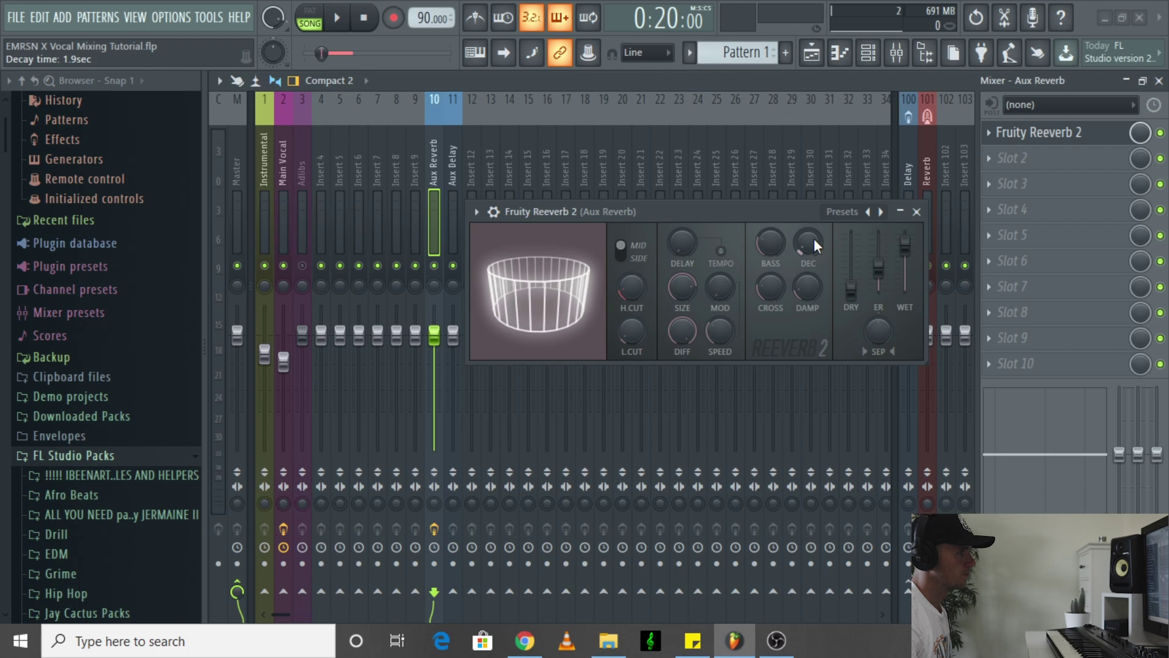
left_click_drag(878, 332, 878, 327)
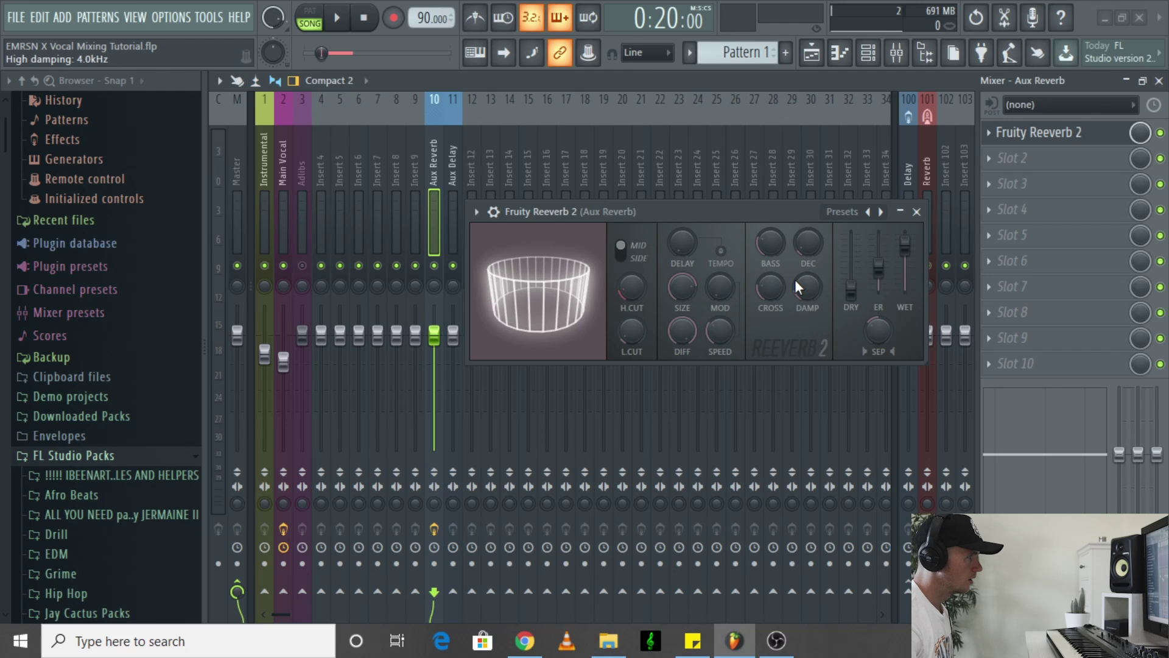
left_click(918, 212)
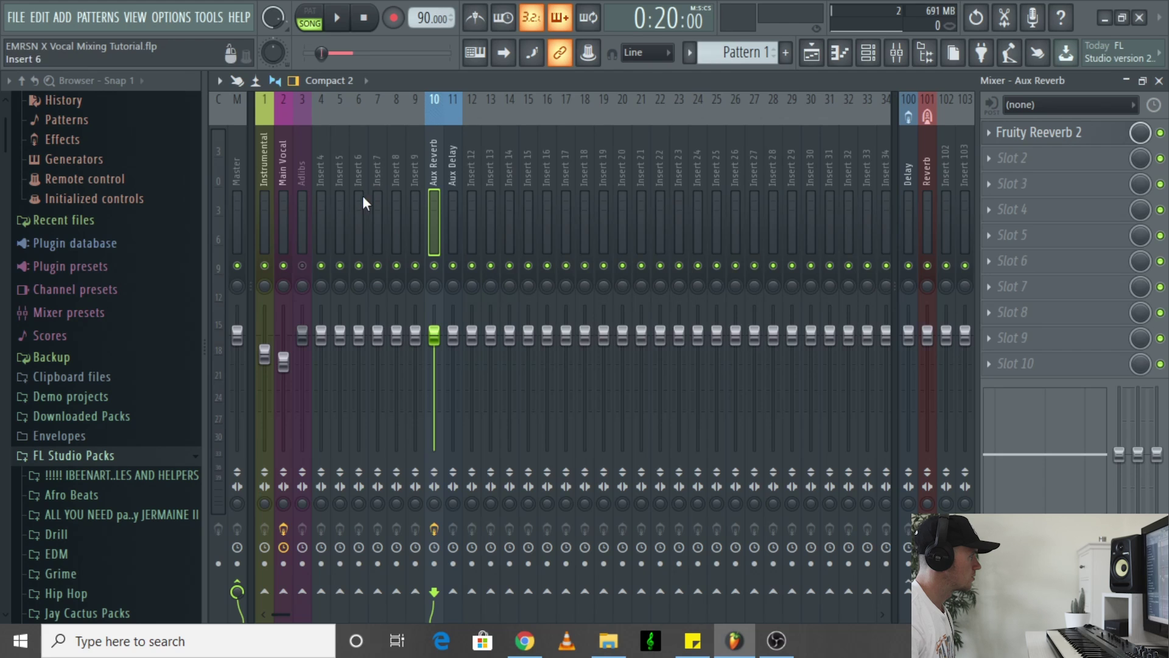
Send the Main Vocal to the Aux Reverb track, preview it in the song, and lower the send level to 17%.
left_click(283, 156)
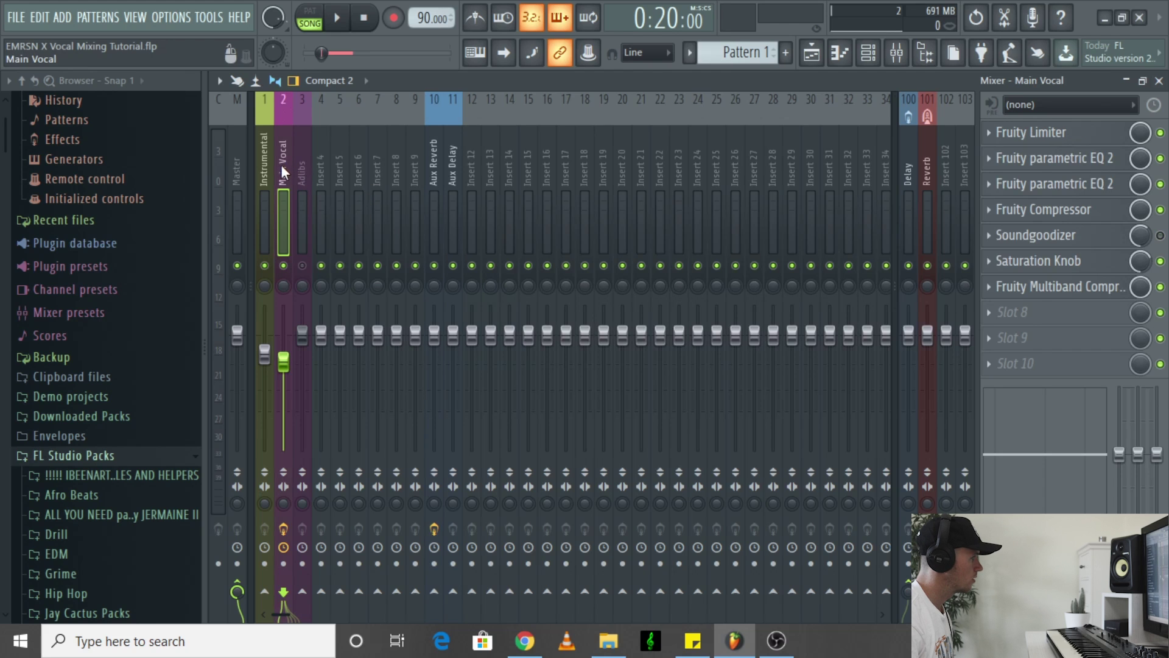
left_click(434, 591)
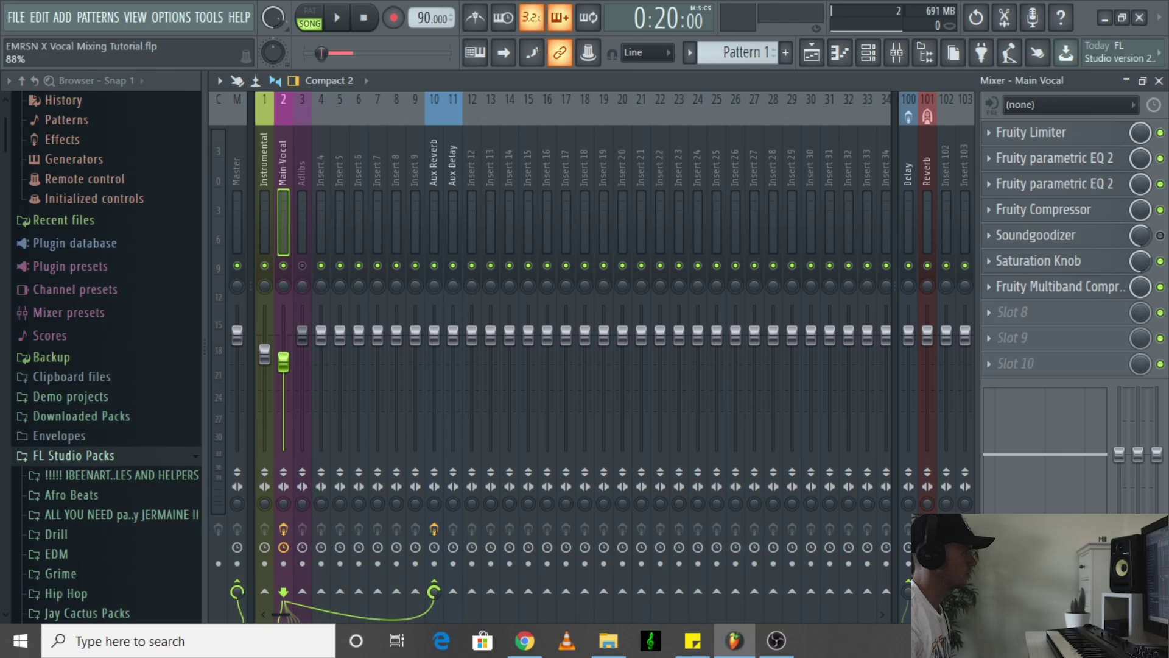
key("space")
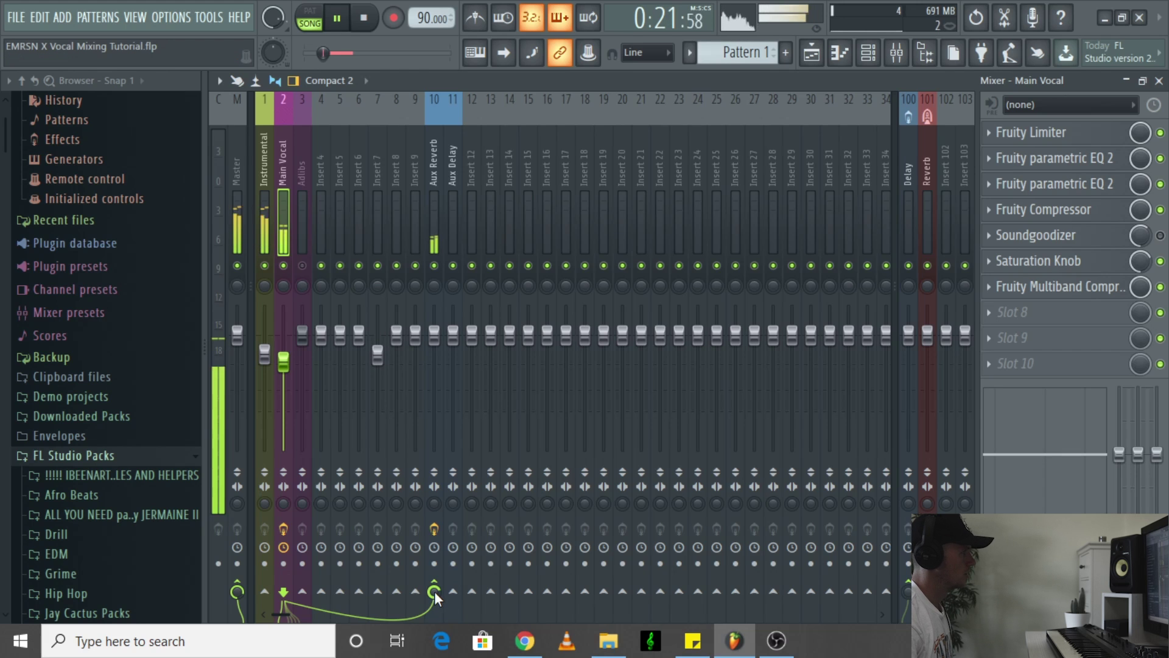
key("space")
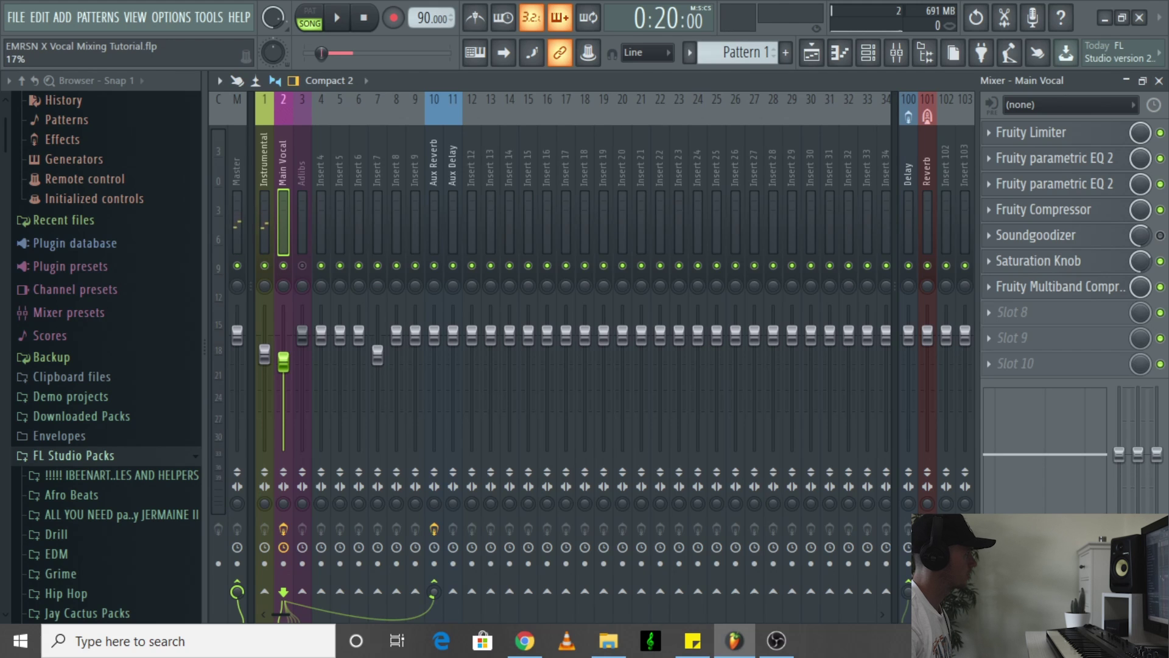
Fine-tune the Main Vocal's send to Aux Reverb to 20% while listening to the song.
key("space")
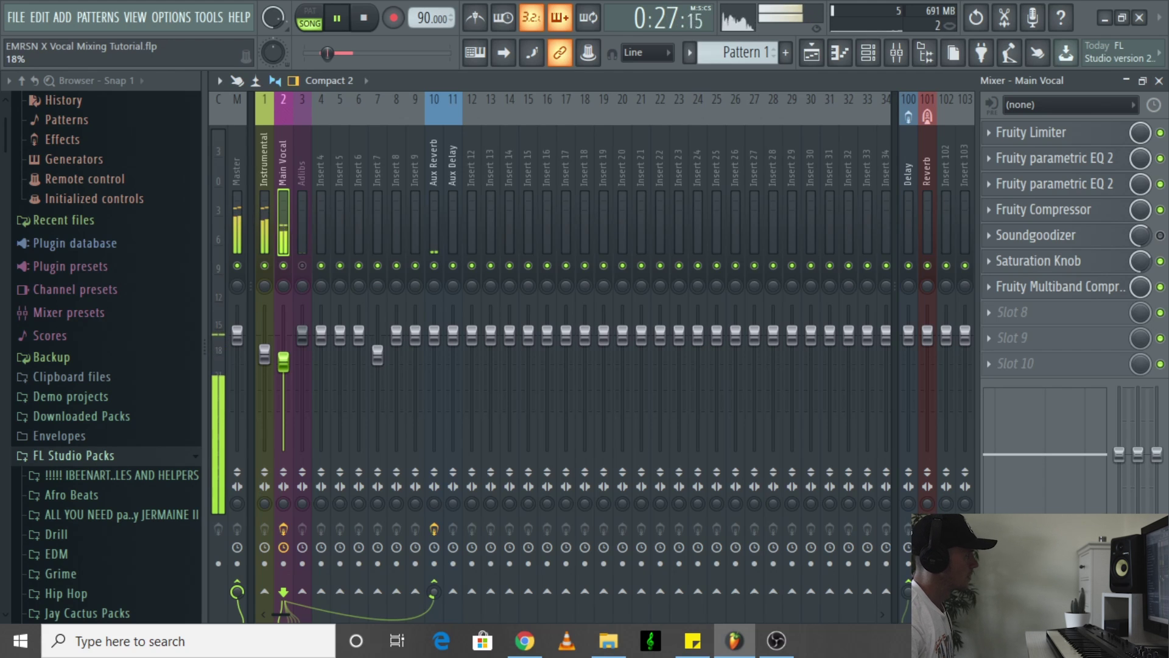
key("space")
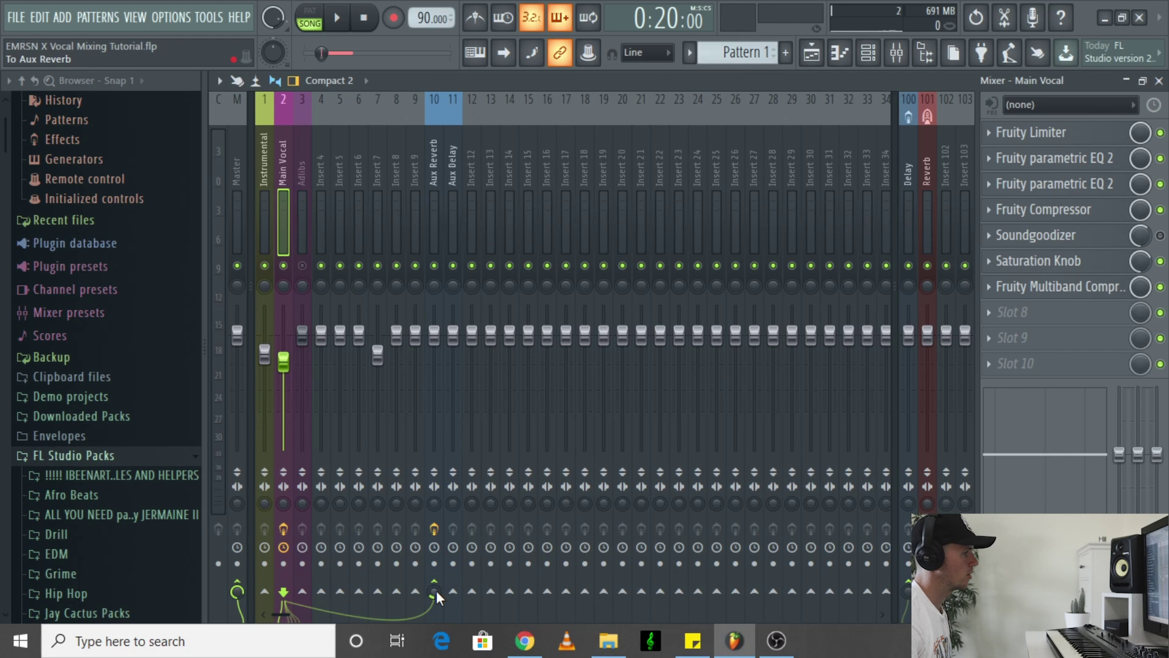
key("space")
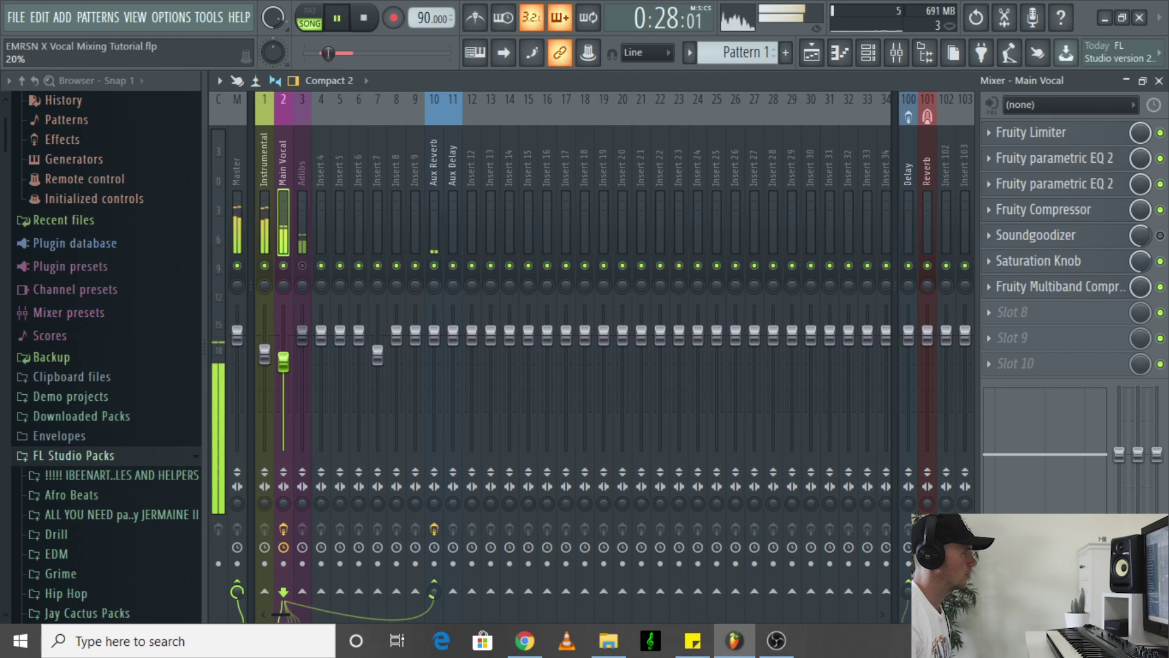
key("space")
Load Fruity Delay 2 into the first effect slot of the Aux Delay track.
left_click(453, 155)
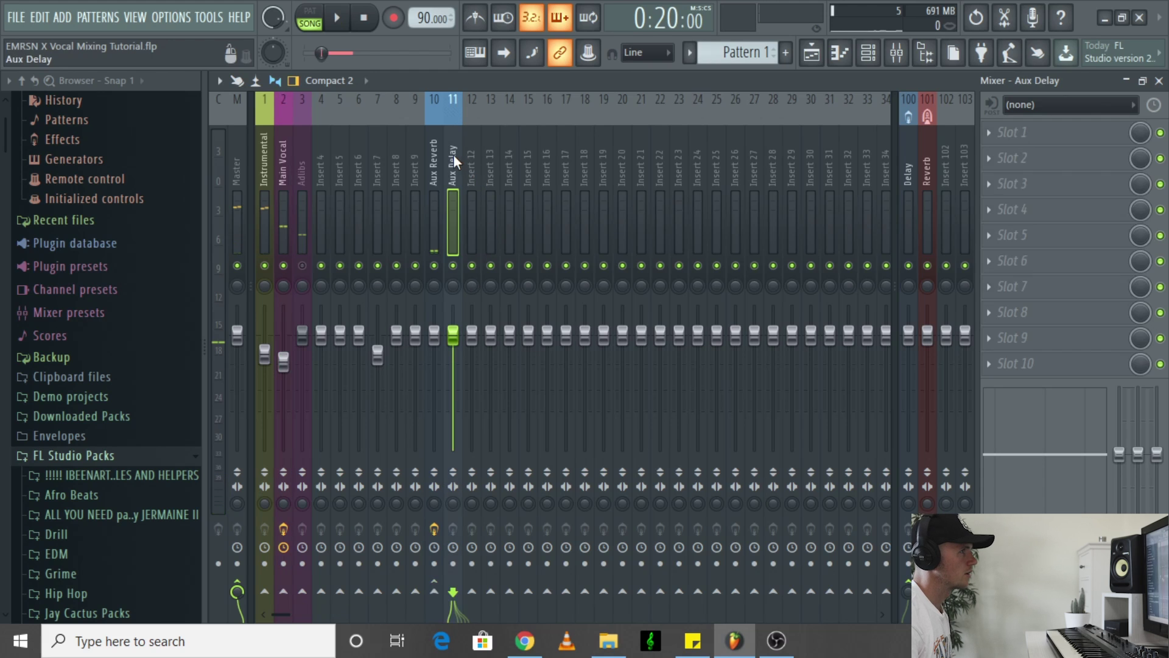
left_click(1010, 130)
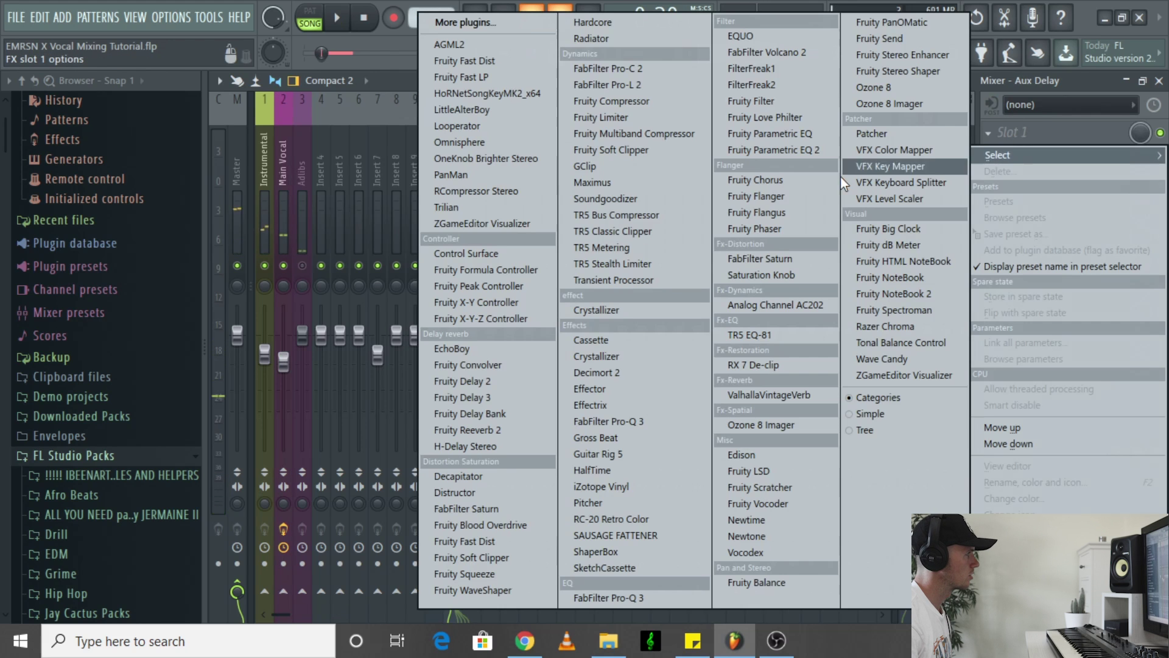
left_click(505, 378)
Pan the delay's input slightly right, shorten its delay time, and lower its feedback level.
left_click_drag(345, 90, 562, 242)
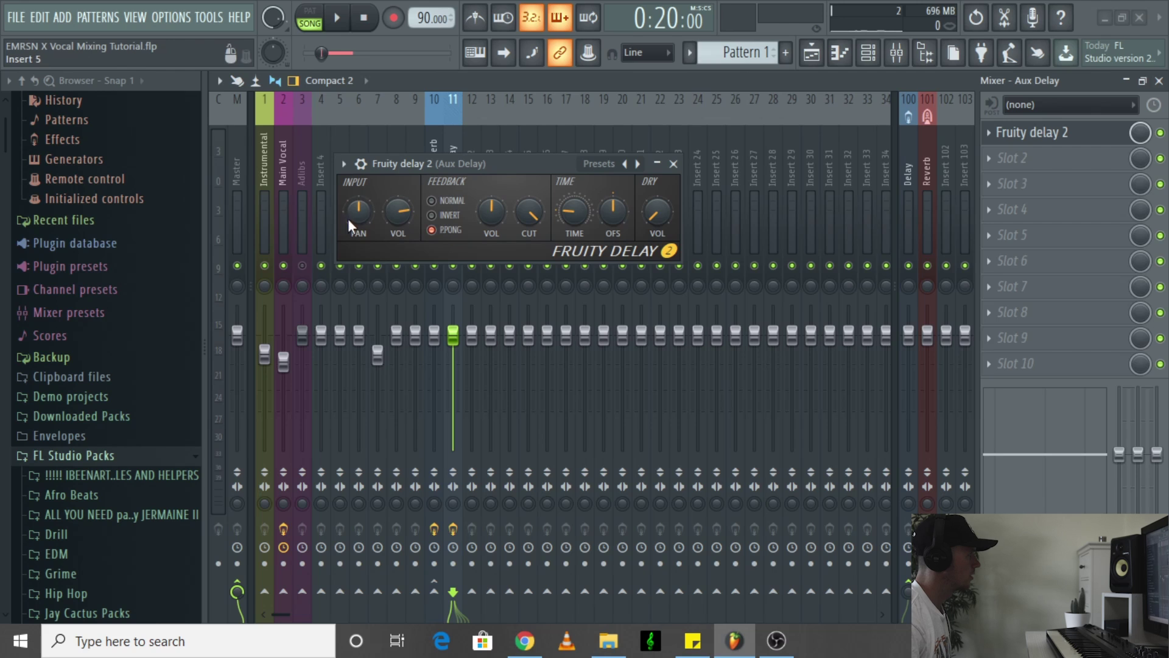
left_click_drag(363, 208, 363, 203)
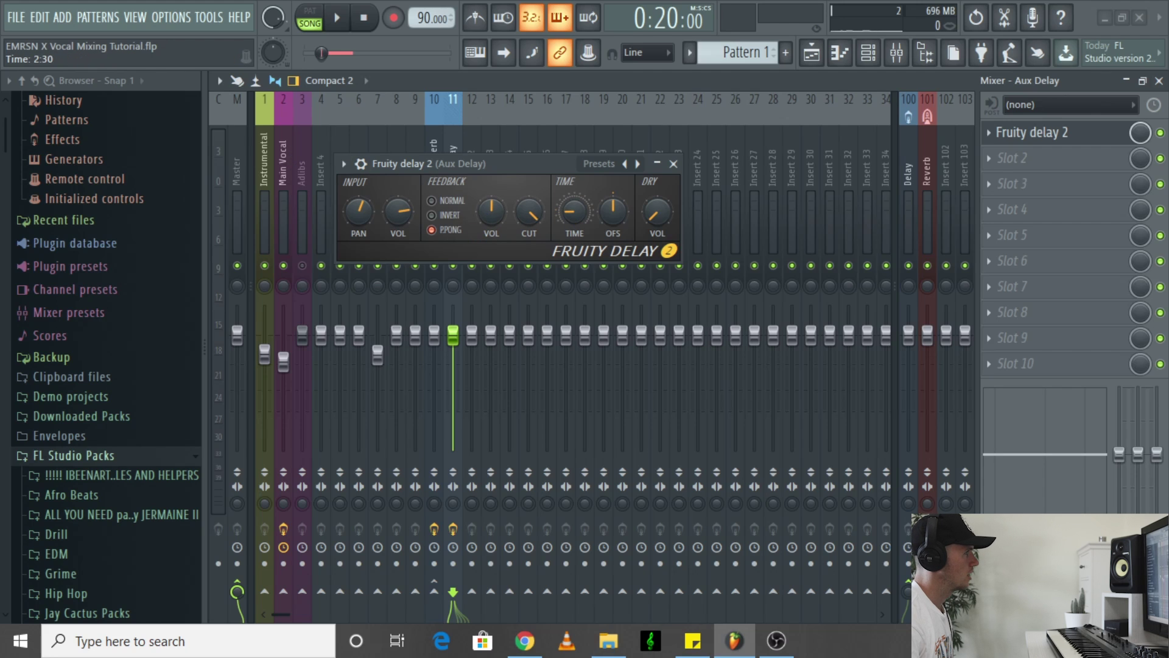
left_click_drag(495, 213, 496, 220)
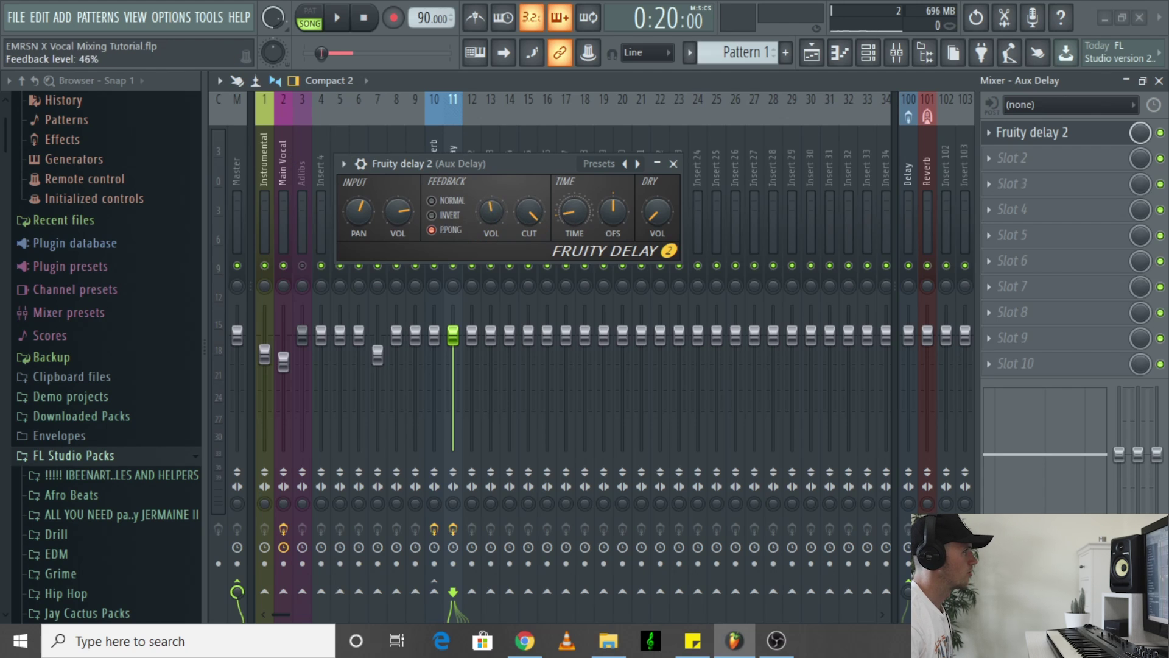
Solo the Main Vocal and send it to the Aux Delay track at a level of 9%.
left_click(278, 168)
left_click_drag(534, 172, 853, 158)
left_click(284, 141)
left_click(455, 593)
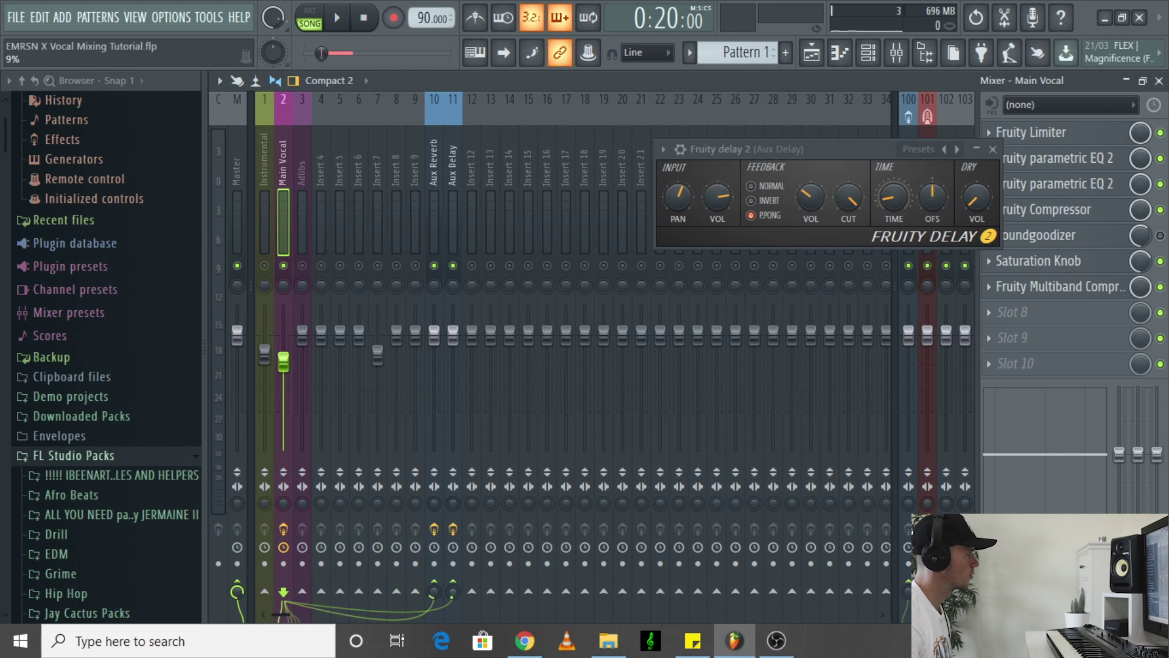
During playback, mute and unmute Aux Reverb to audition the delay on the vocal, then bring the Instrumental back in.
key("space")
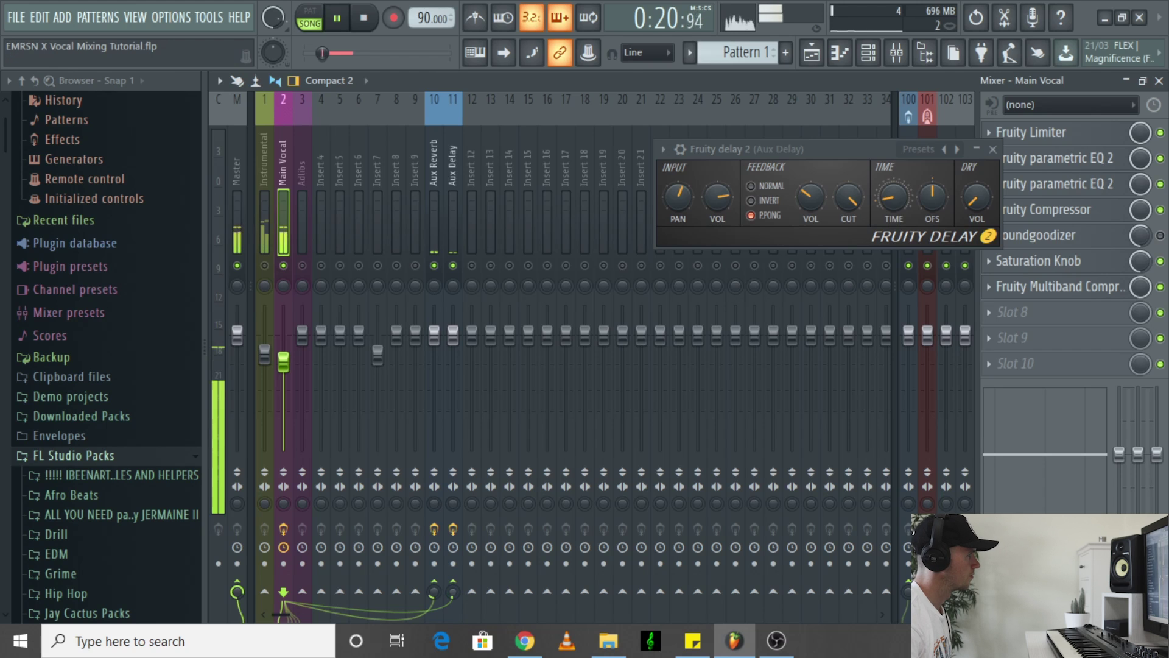
left_click(433, 266)
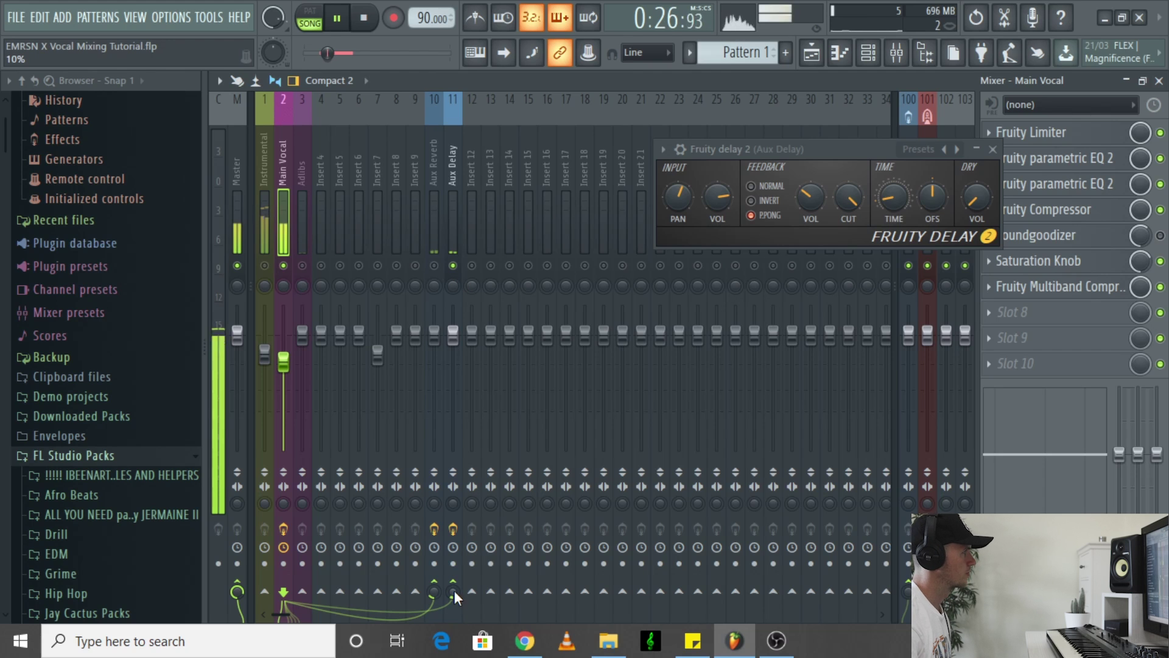
left_click(433, 265)
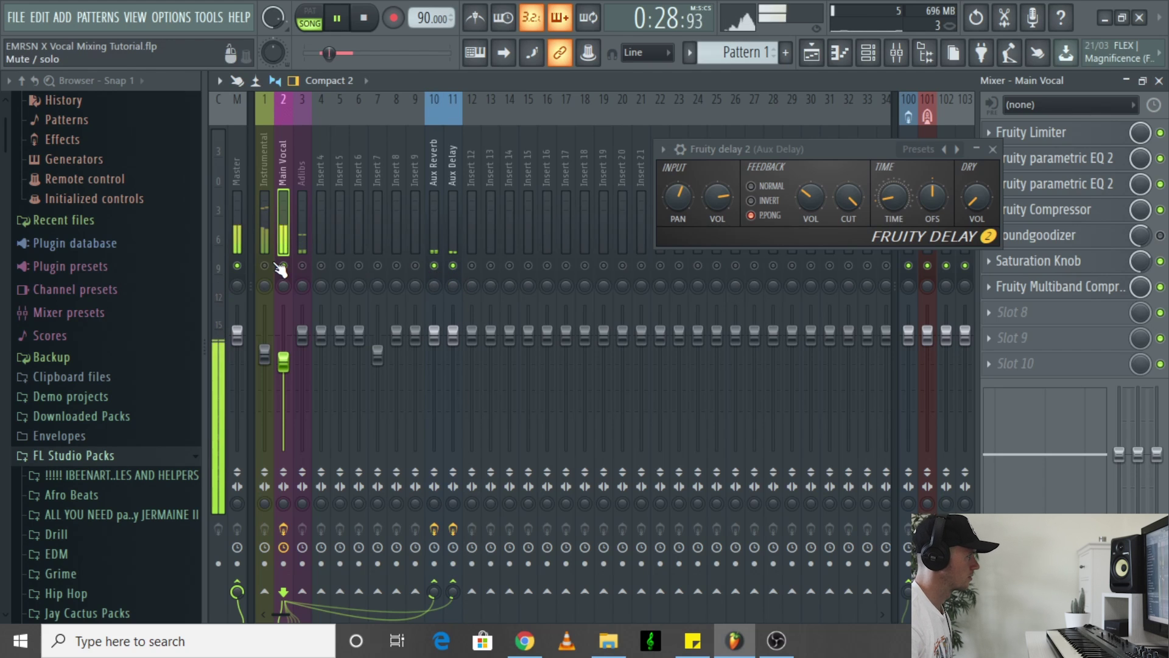
right_click(282, 266)
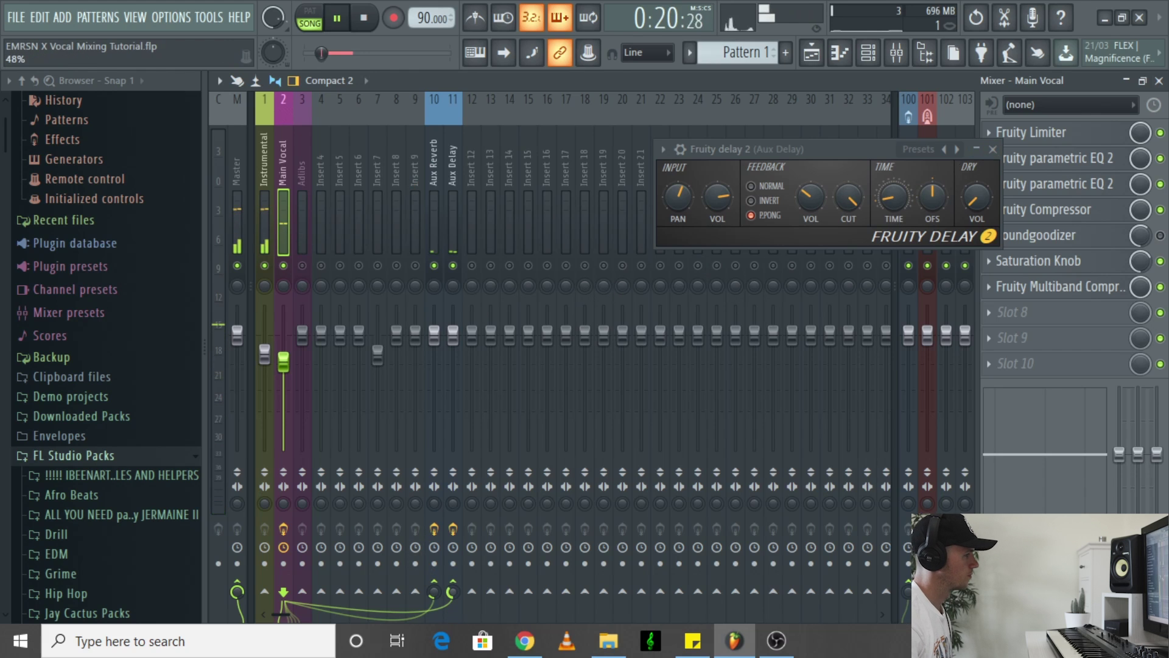
Set the Main Vocal's send level to Aux Delay to 14%.
mouse_move(453, 592)
left_mouse_down()
mouse_move(453, 582)
mouse_move(453, 600)
left_mouse_up()
left_click_drag(452, 593, 452, 595)
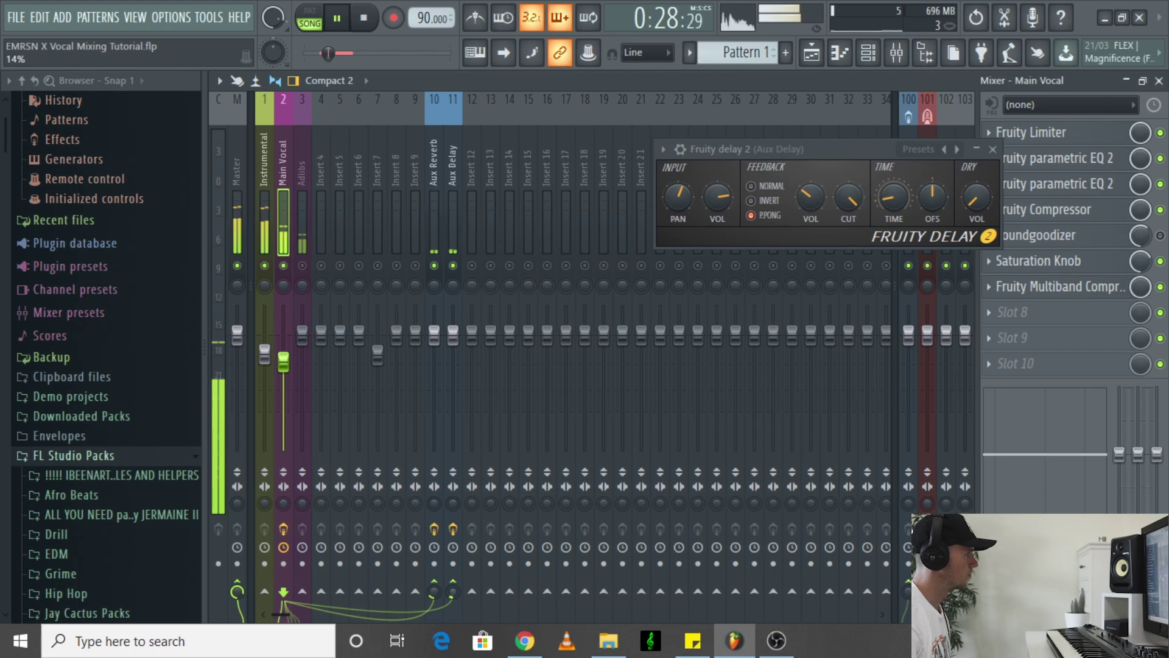
With the Instrumental muted, compare the vocal with the effects on Main Vocal, Aux Reverb and Aux Delay bypassed and re-enabled, then restore the Instrumental.
left_click(266, 266)
key("space")
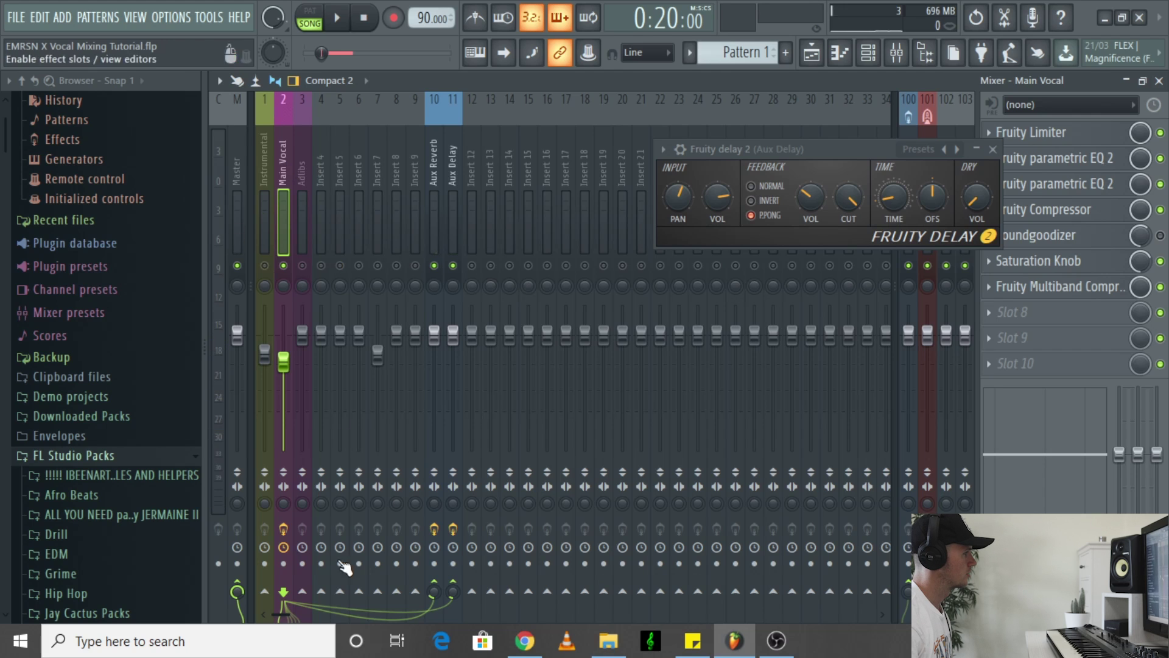
left_click(291, 534)
left_click(435, 528)
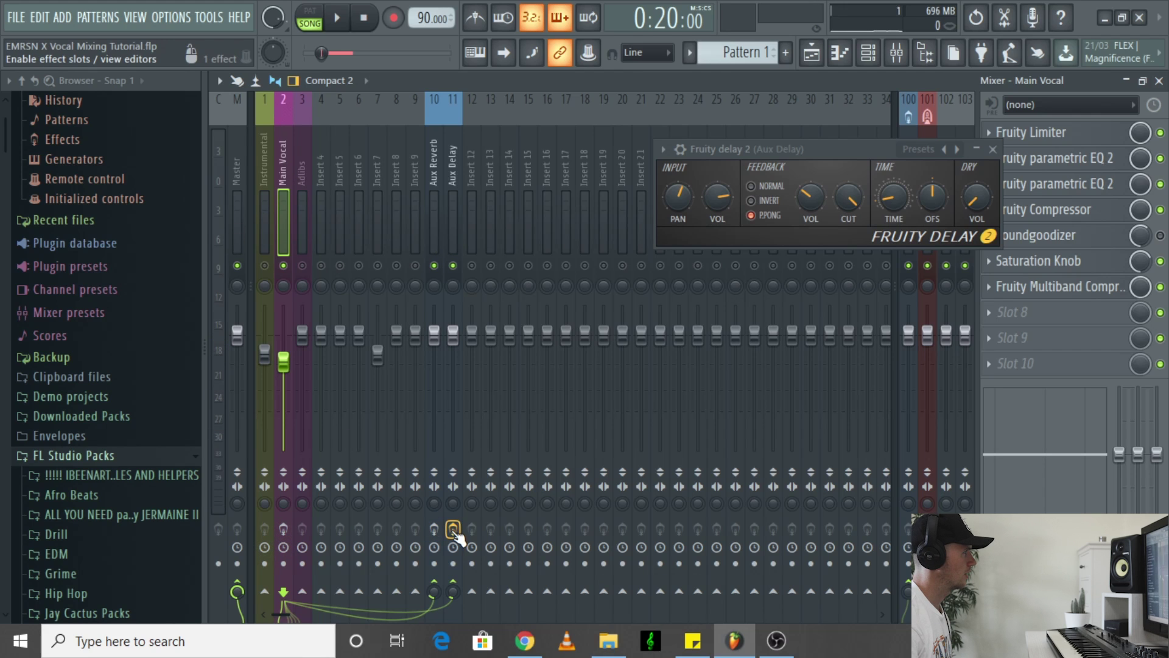
key("space")
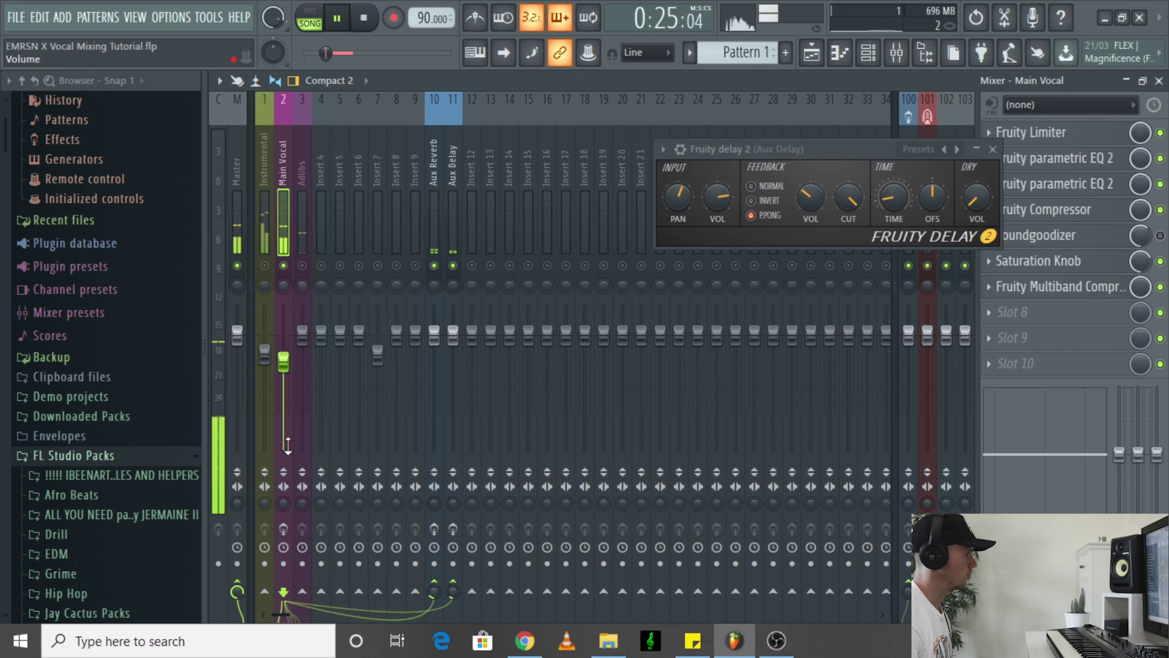
left_click(284, 529)
left_click(436, 529)
left_click(454, 529)
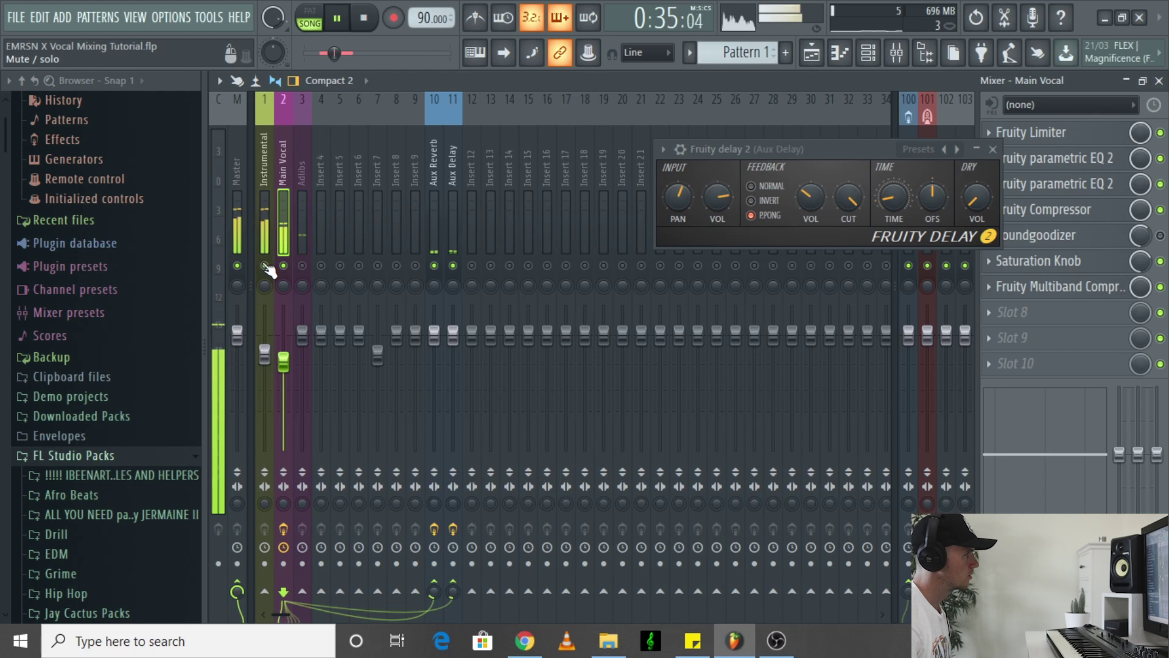
left_click(267, 167)
key("space")
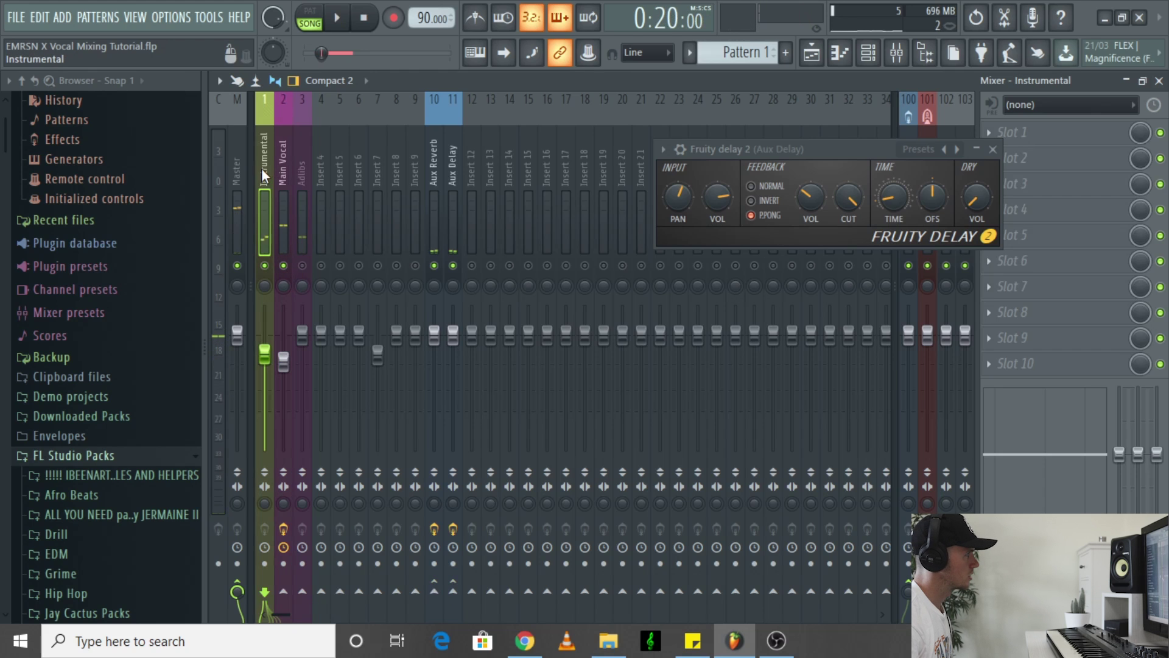
Close Fruity Delay 2 and review the high-mid boosts in the Main Vocal's second Fruity Parametric EQ 2 during playback.
left_click(283, 165)
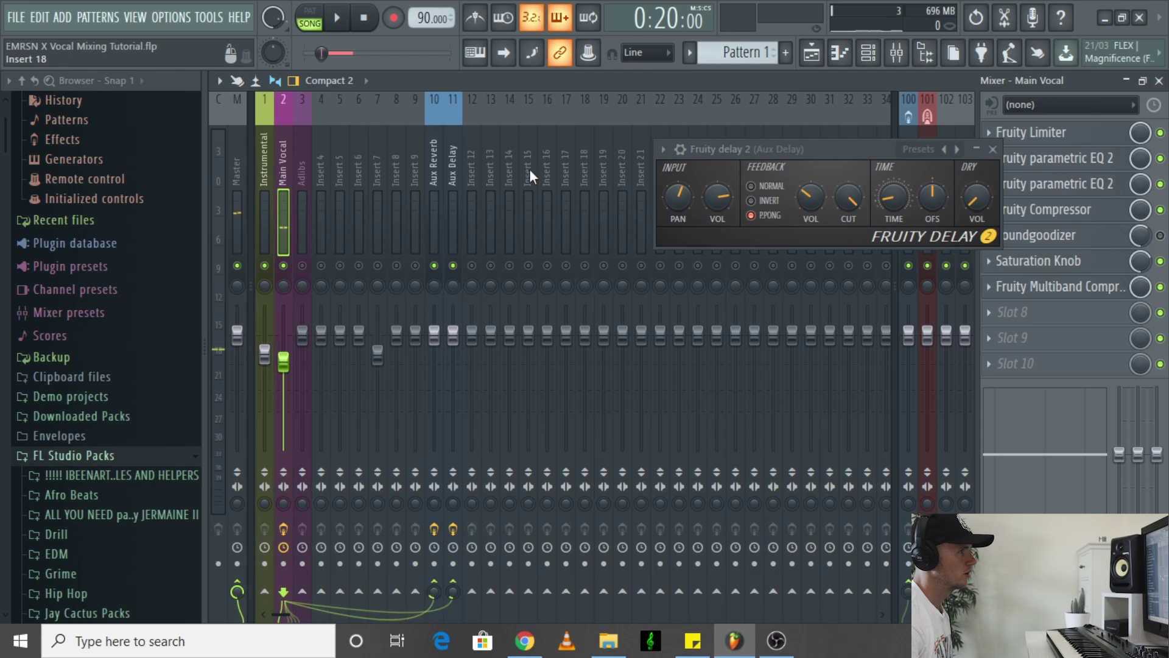
left_click(994, 149)
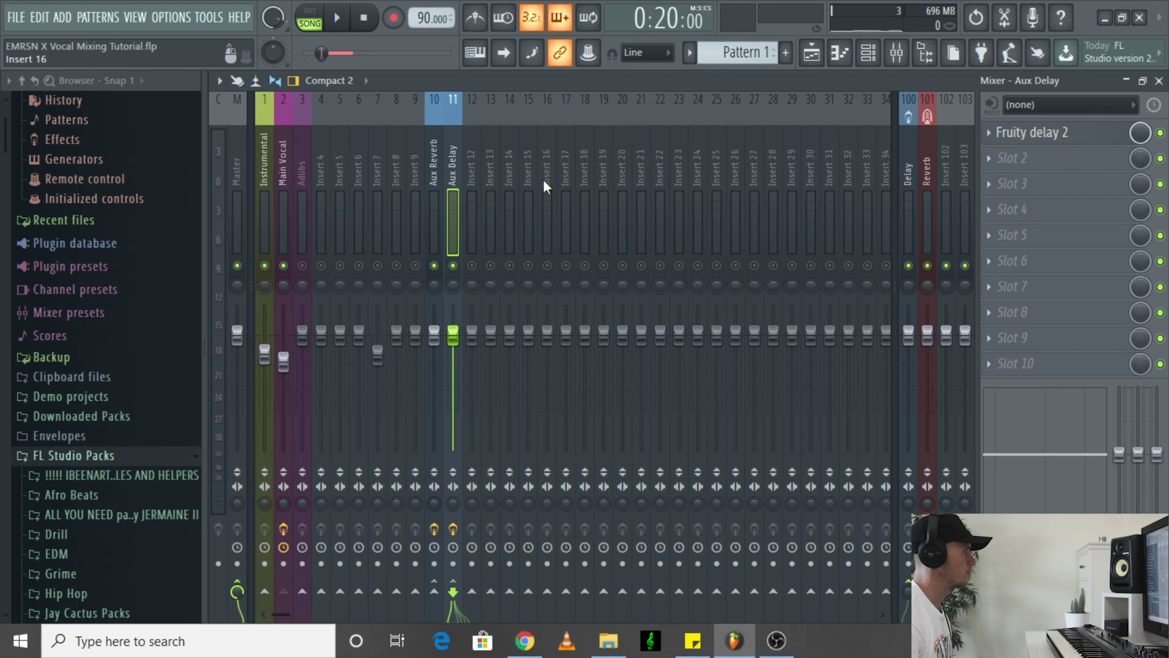
left_click(268, 159)
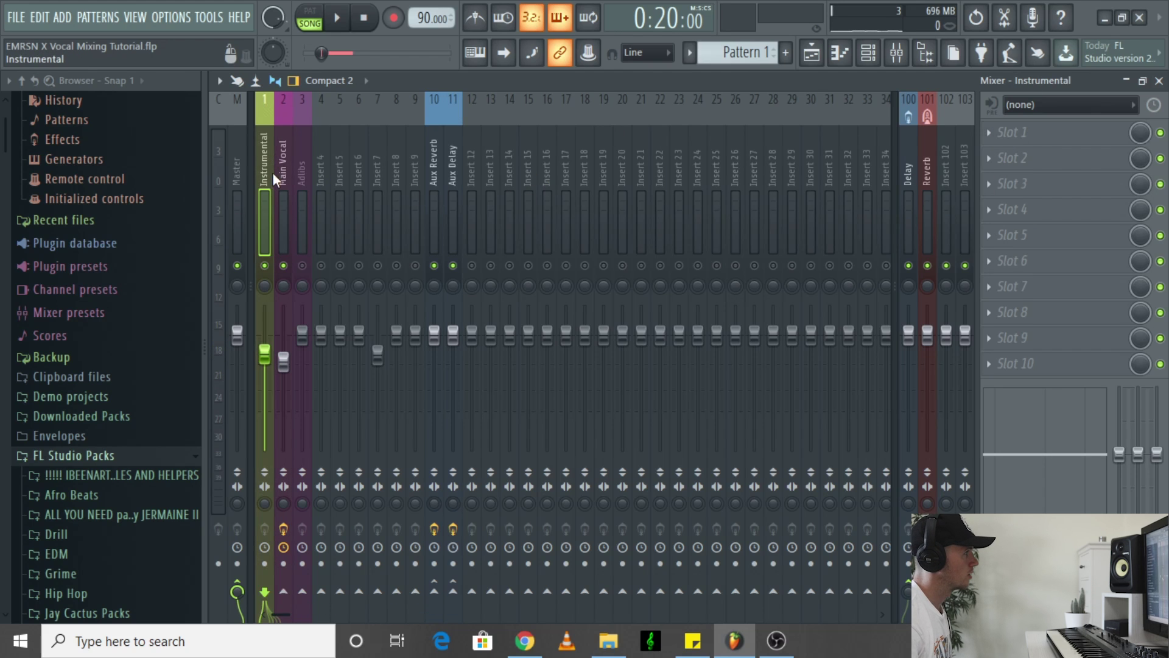
left_click(282, 173)
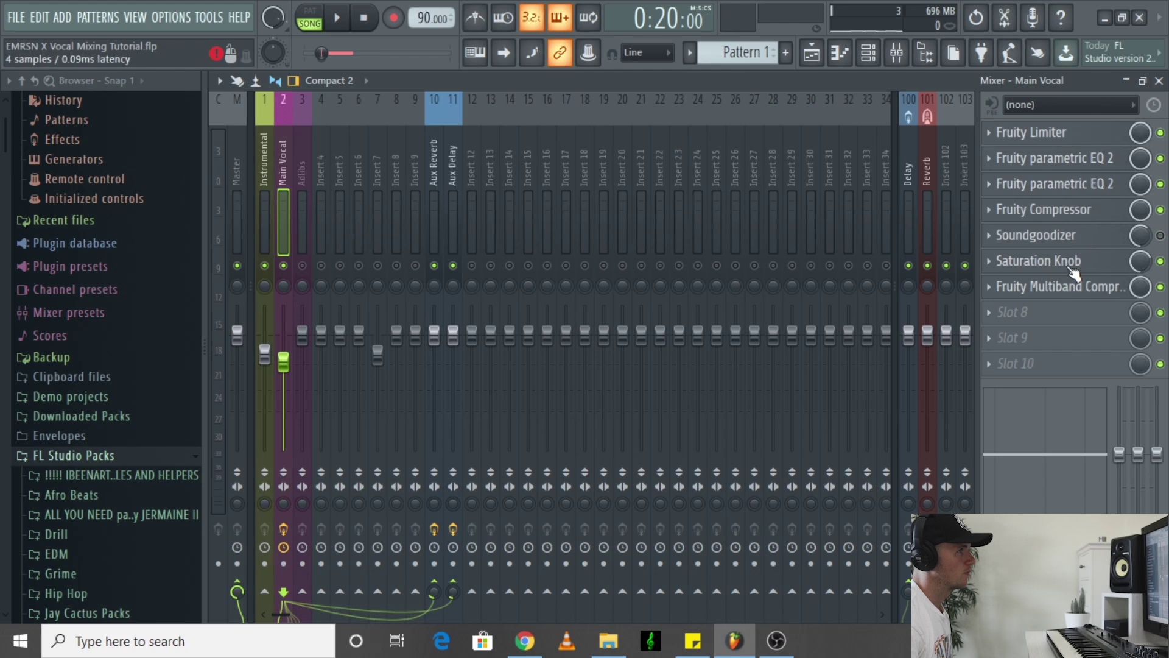
left_click(1081, 185)
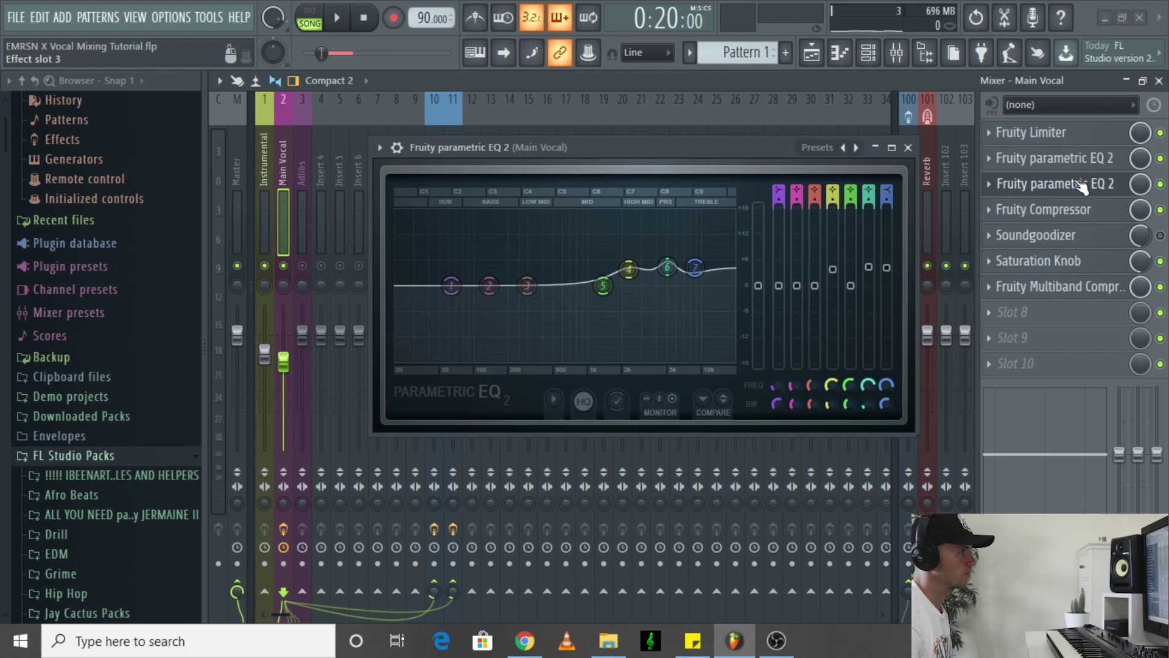
key("space")
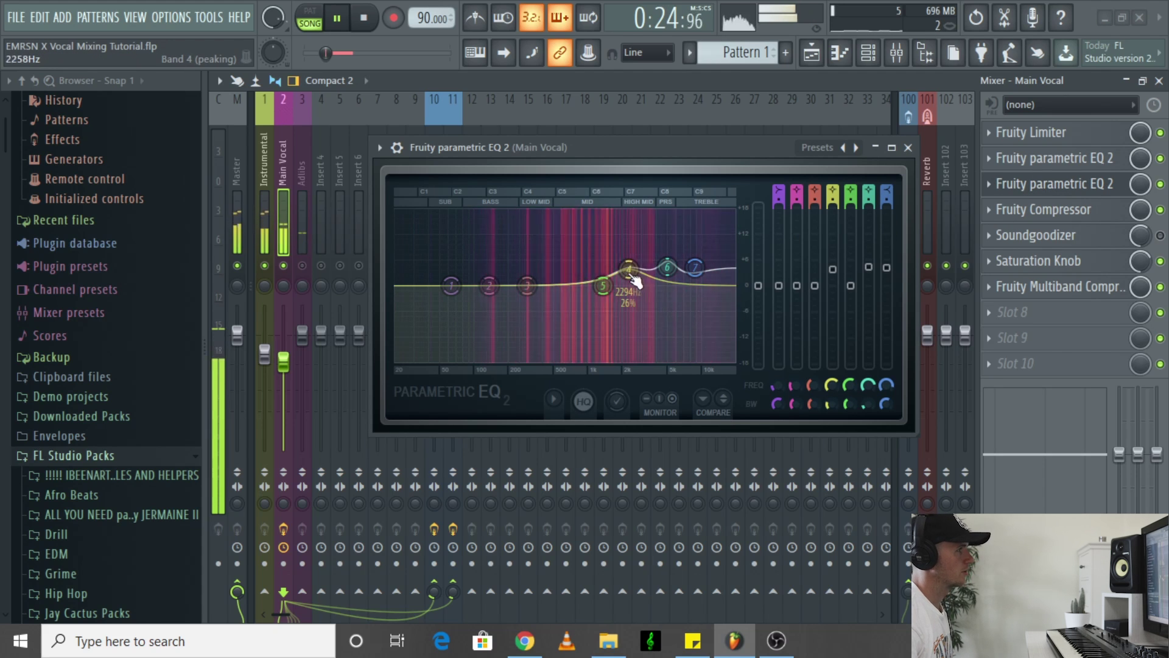
key("space")
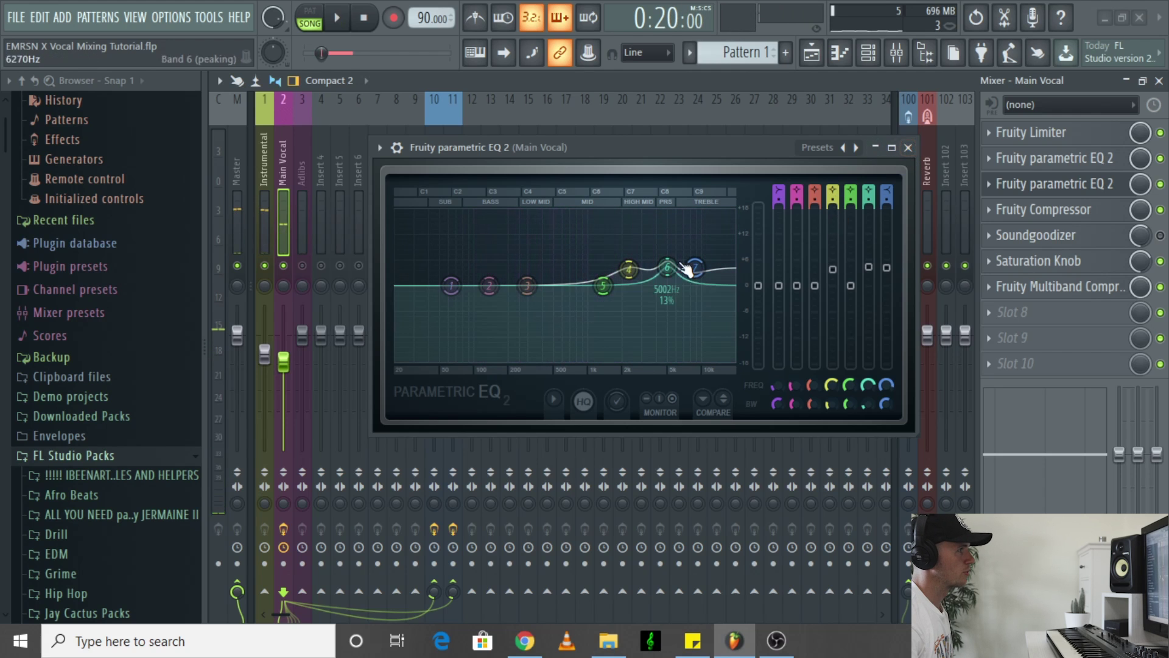
left_click(909, 148)
Load Fruity Parametric EQ 2 into the first effect slot of the Instrumental track.
left_click(265, 158)
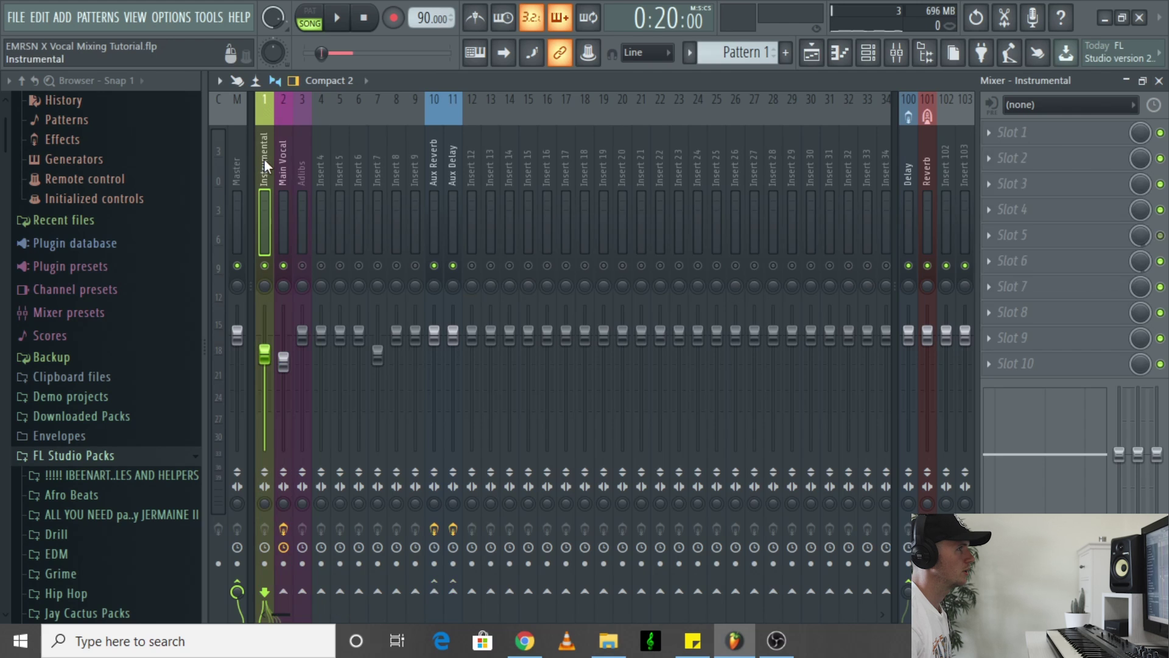
left_click(1012, 130)
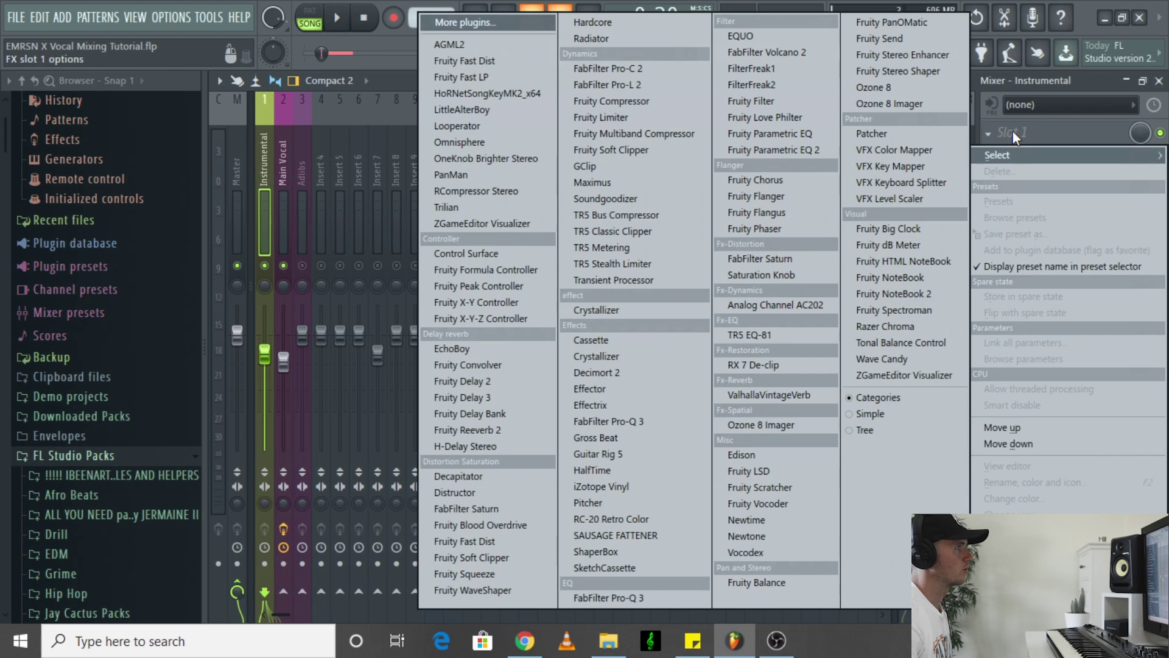
left_click(776, 150)
During playback, cut band 6 of the Instrumental's EQ slightly at about 2653 Hz, then close the EQ and stop playback.
key("space")
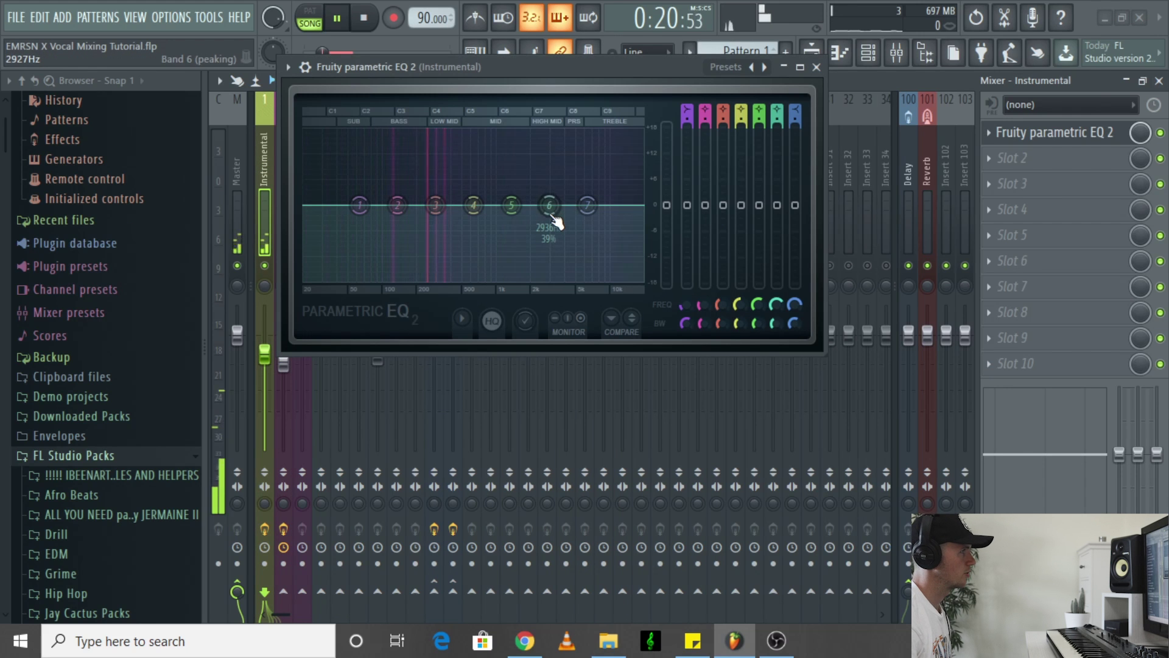
left_click_drag(554, 229, 541, 209)
left_click_drag(778, 117, 778, 111)
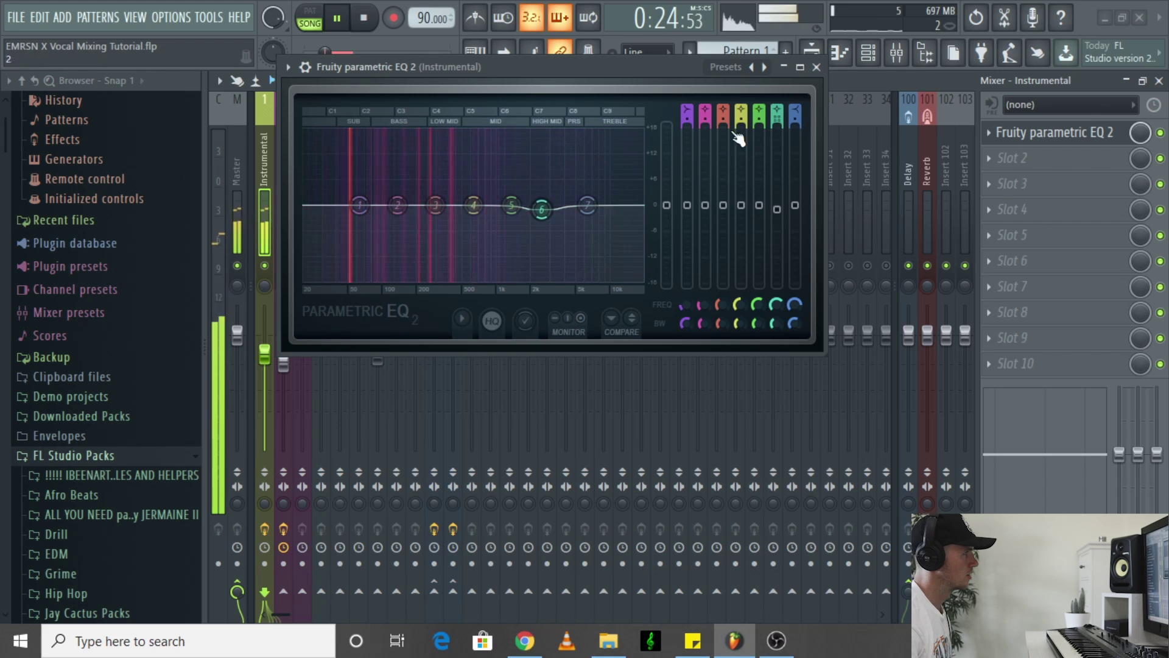
left_click_drag(542, 210, 544, 214)
key("space")
key("space")
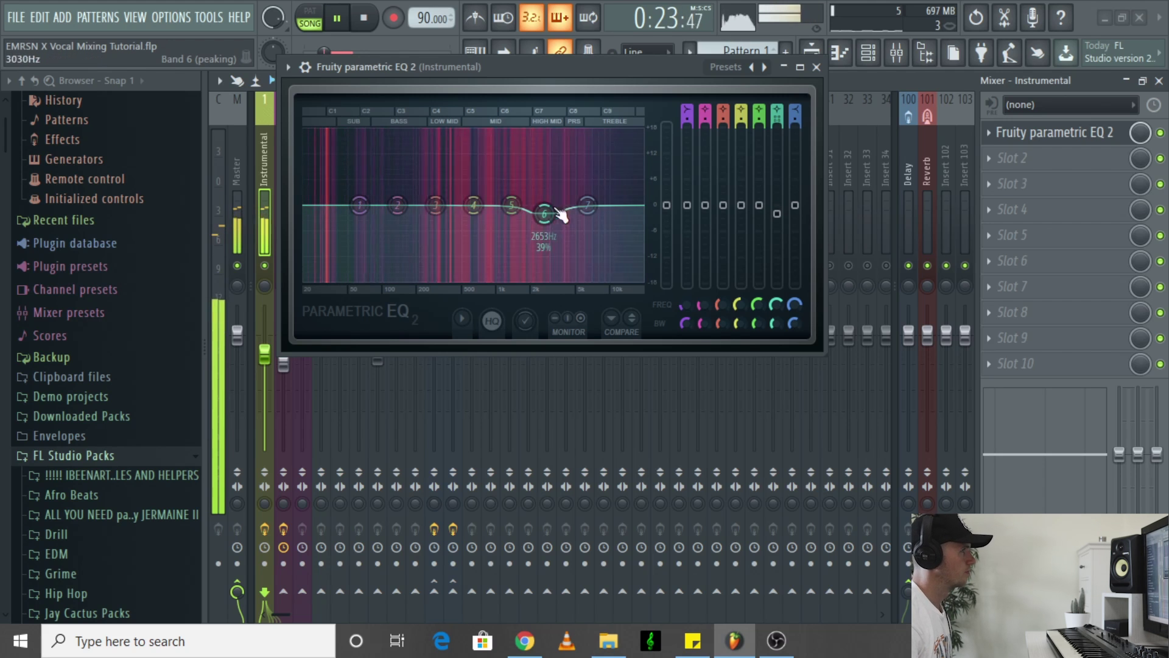
left_click(815, 67)
key("space")
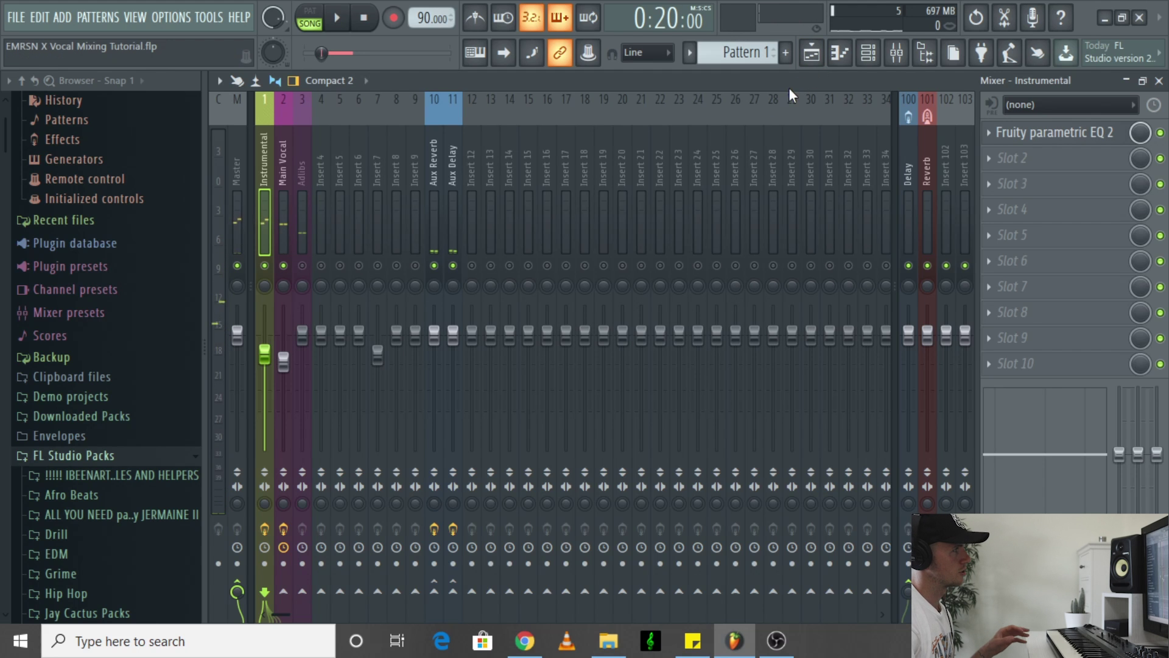